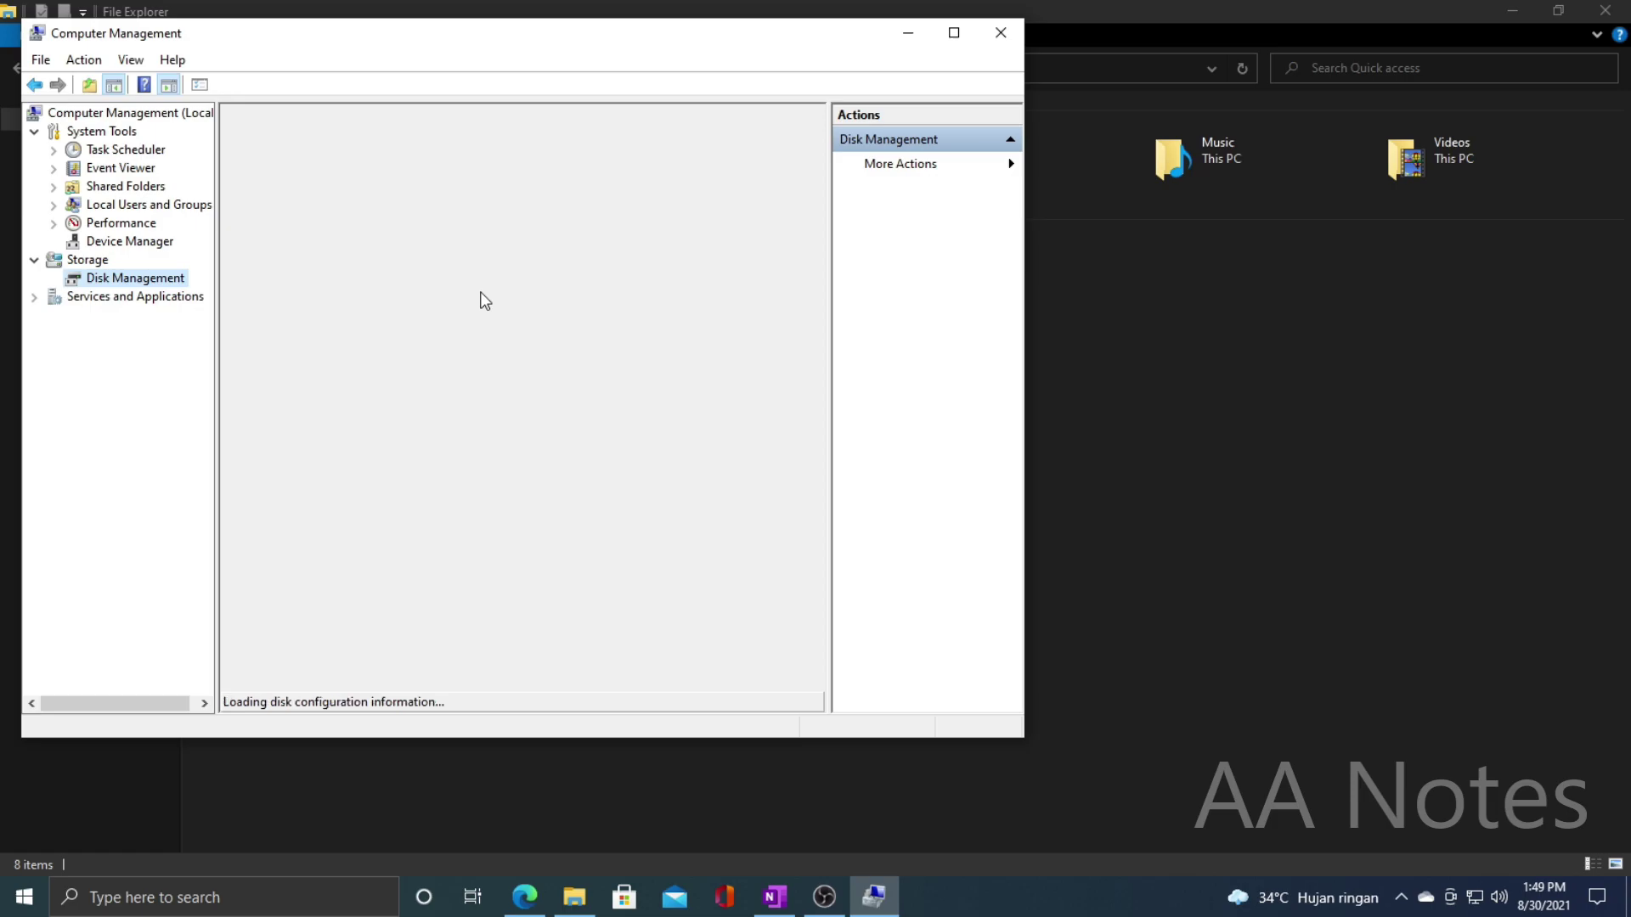
Step: Open the shrink settings for volume C: in Disk Management and examine the available shrink space
click(648, 483)
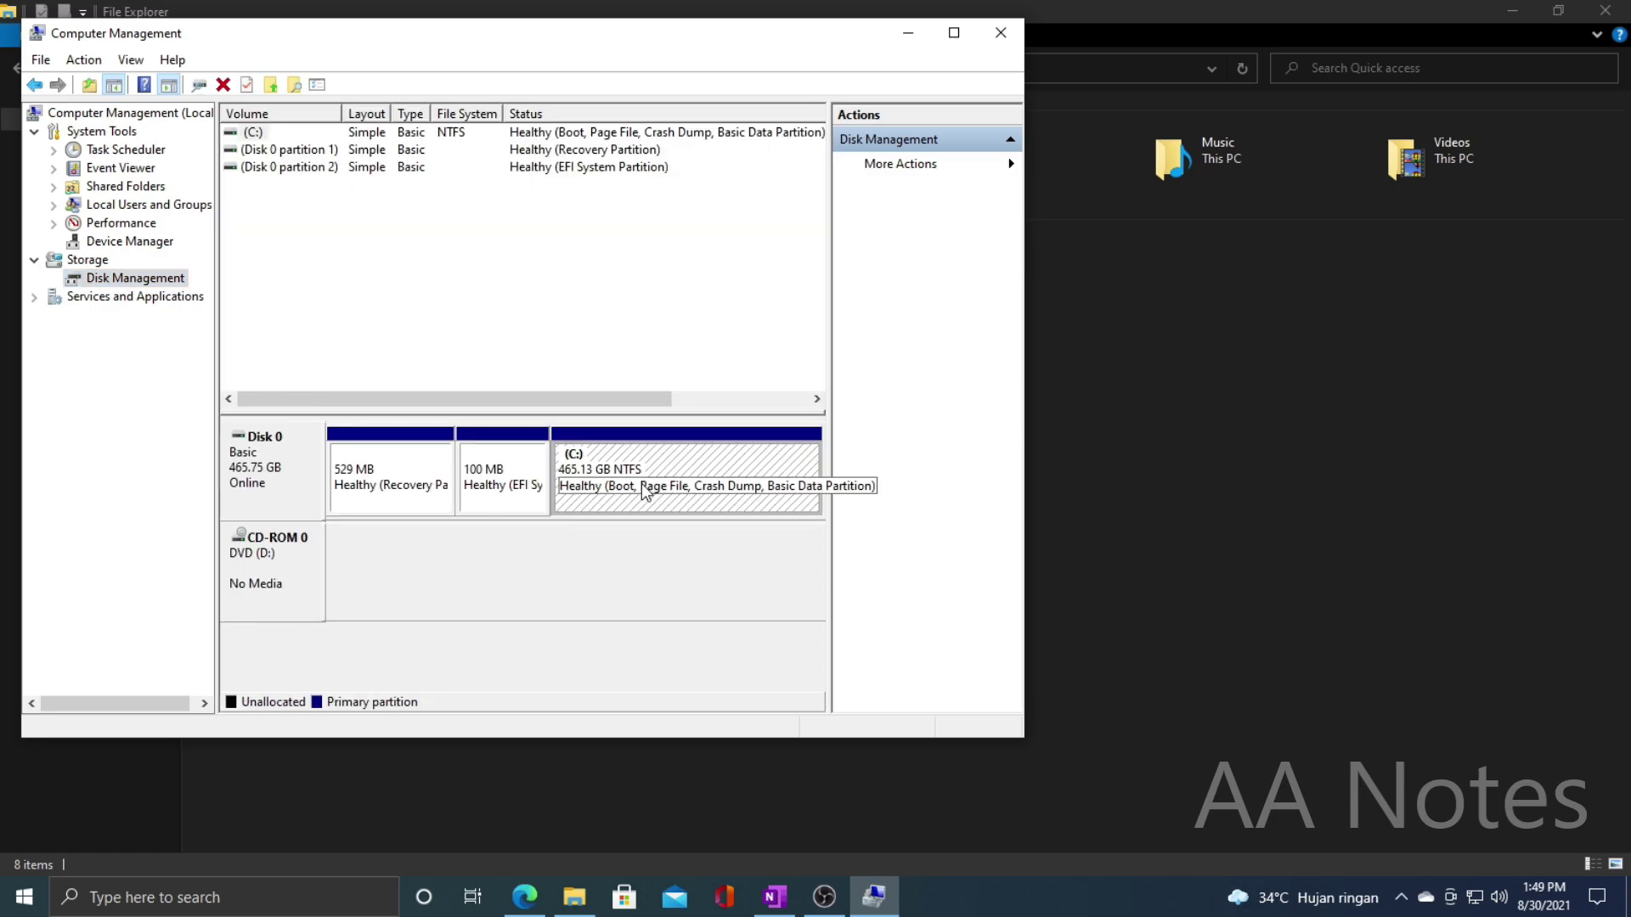
right_click(659, 466)
click(748, 624)
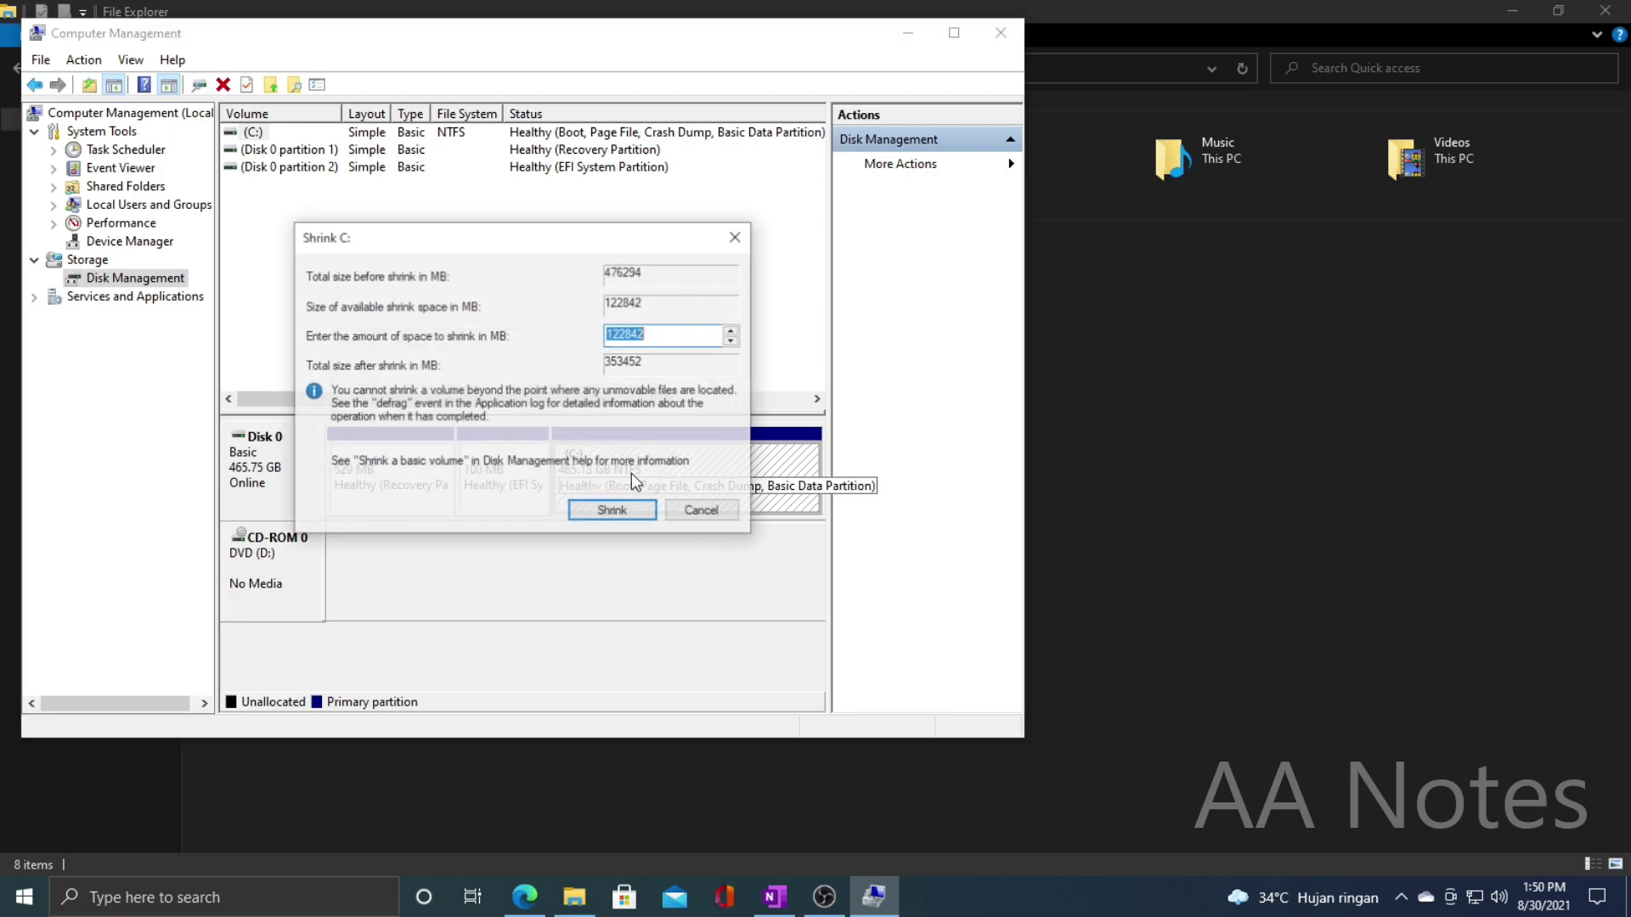
click(628, 332)
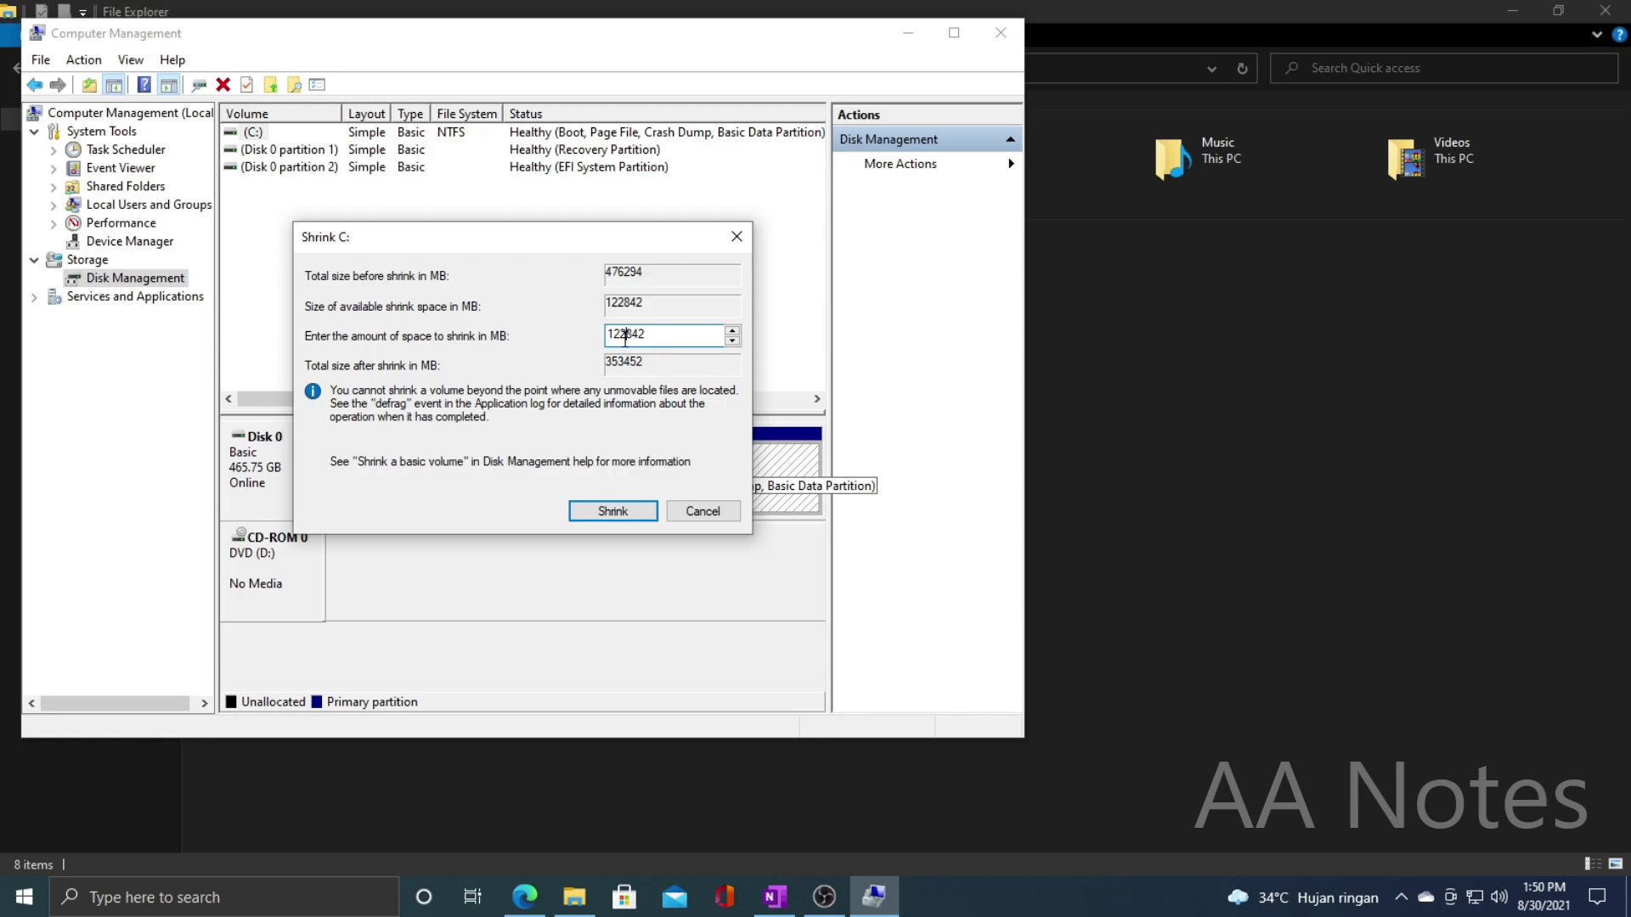
Step: Switch to File Explorer and check the used and free space in the properties of Local Disk (C:)
click(581, 907)
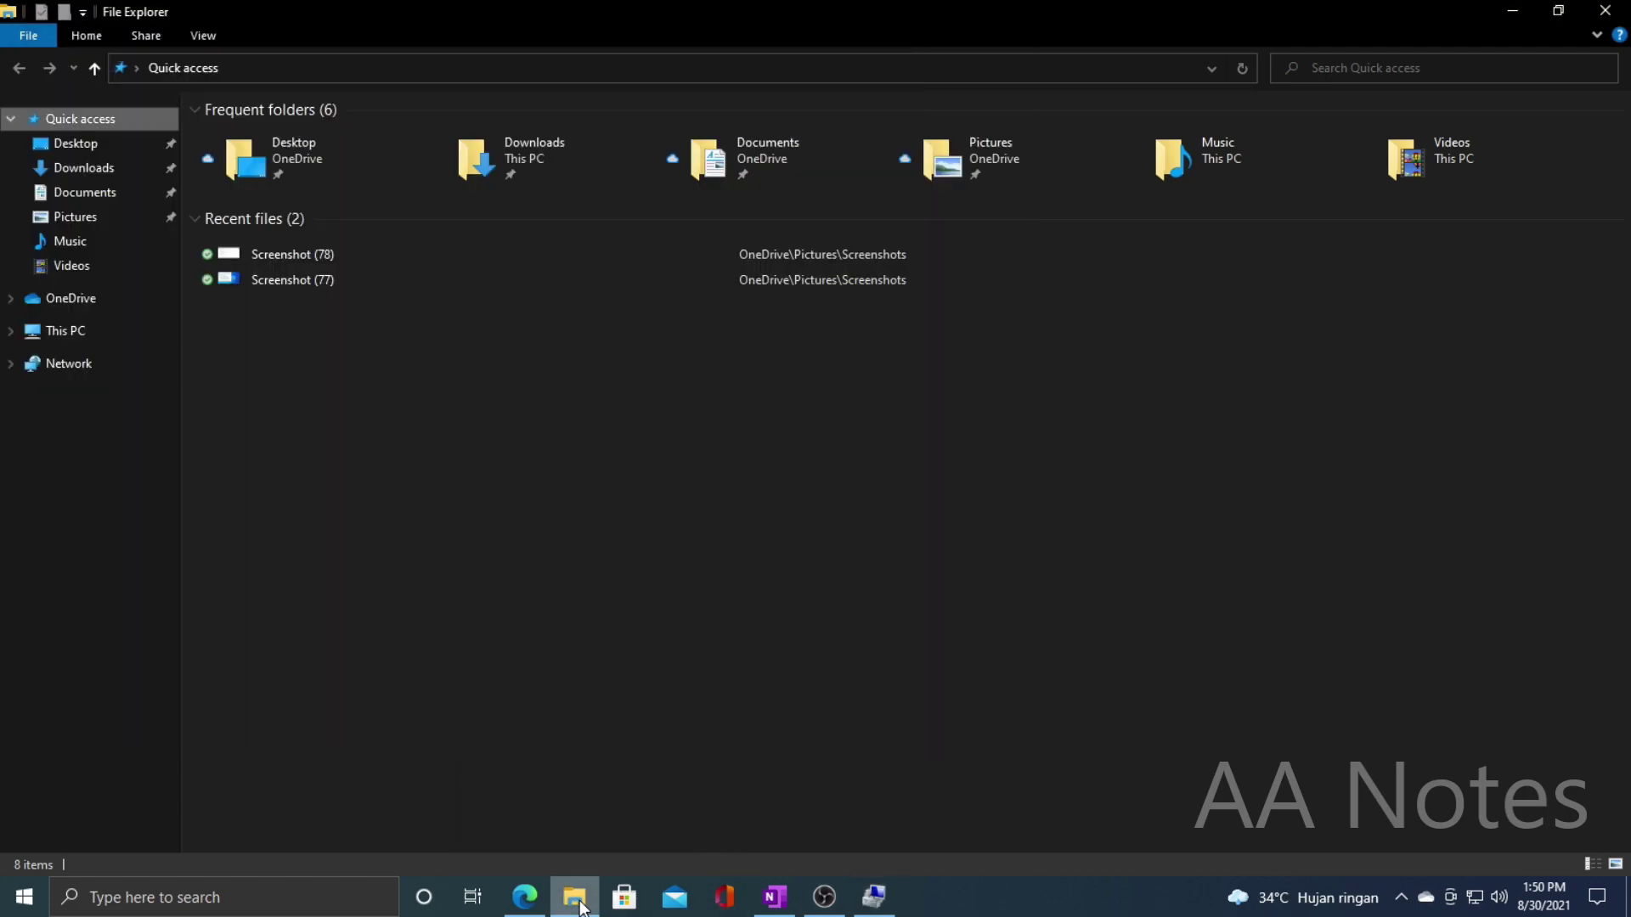
click(74, 335)
click(362, 325)
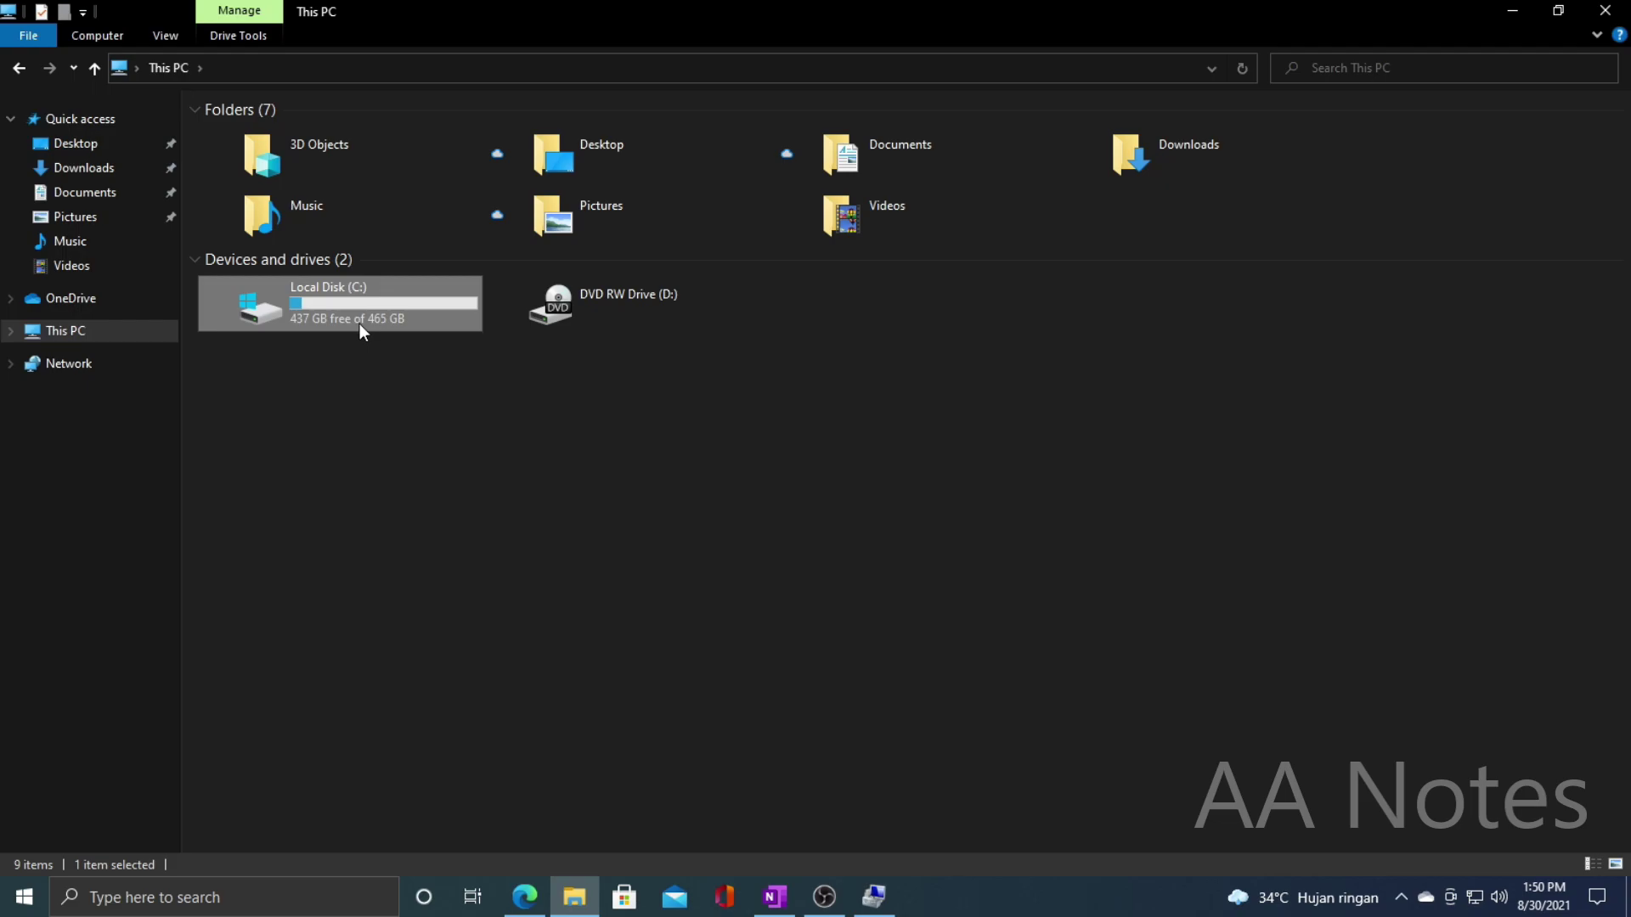
right_click(367, 314)
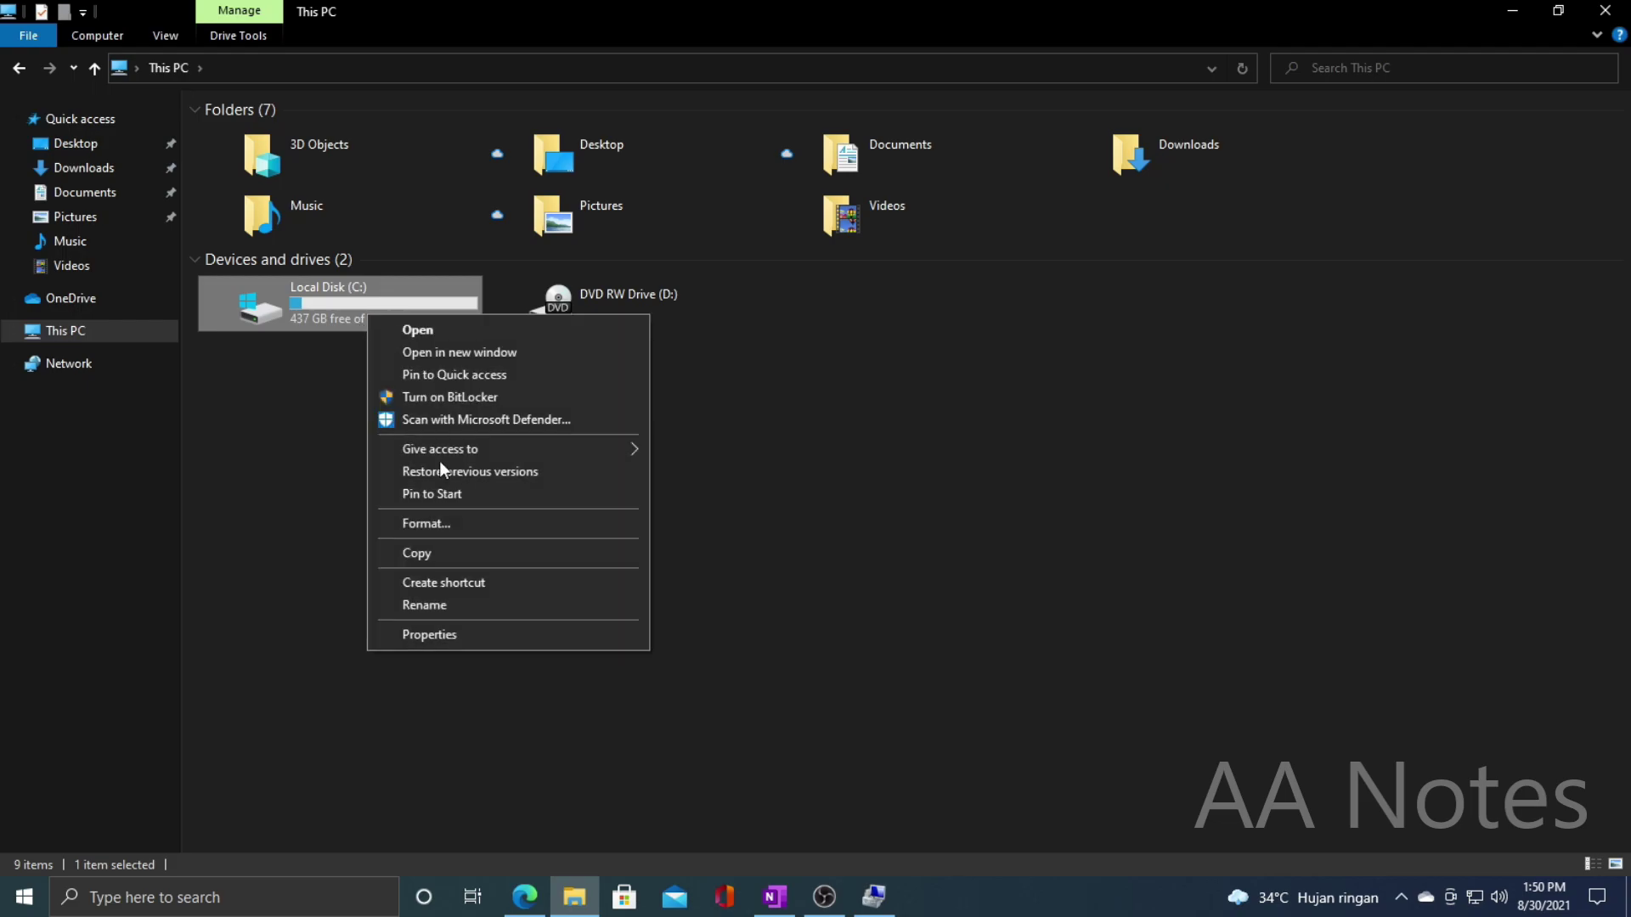
click(426, 636)
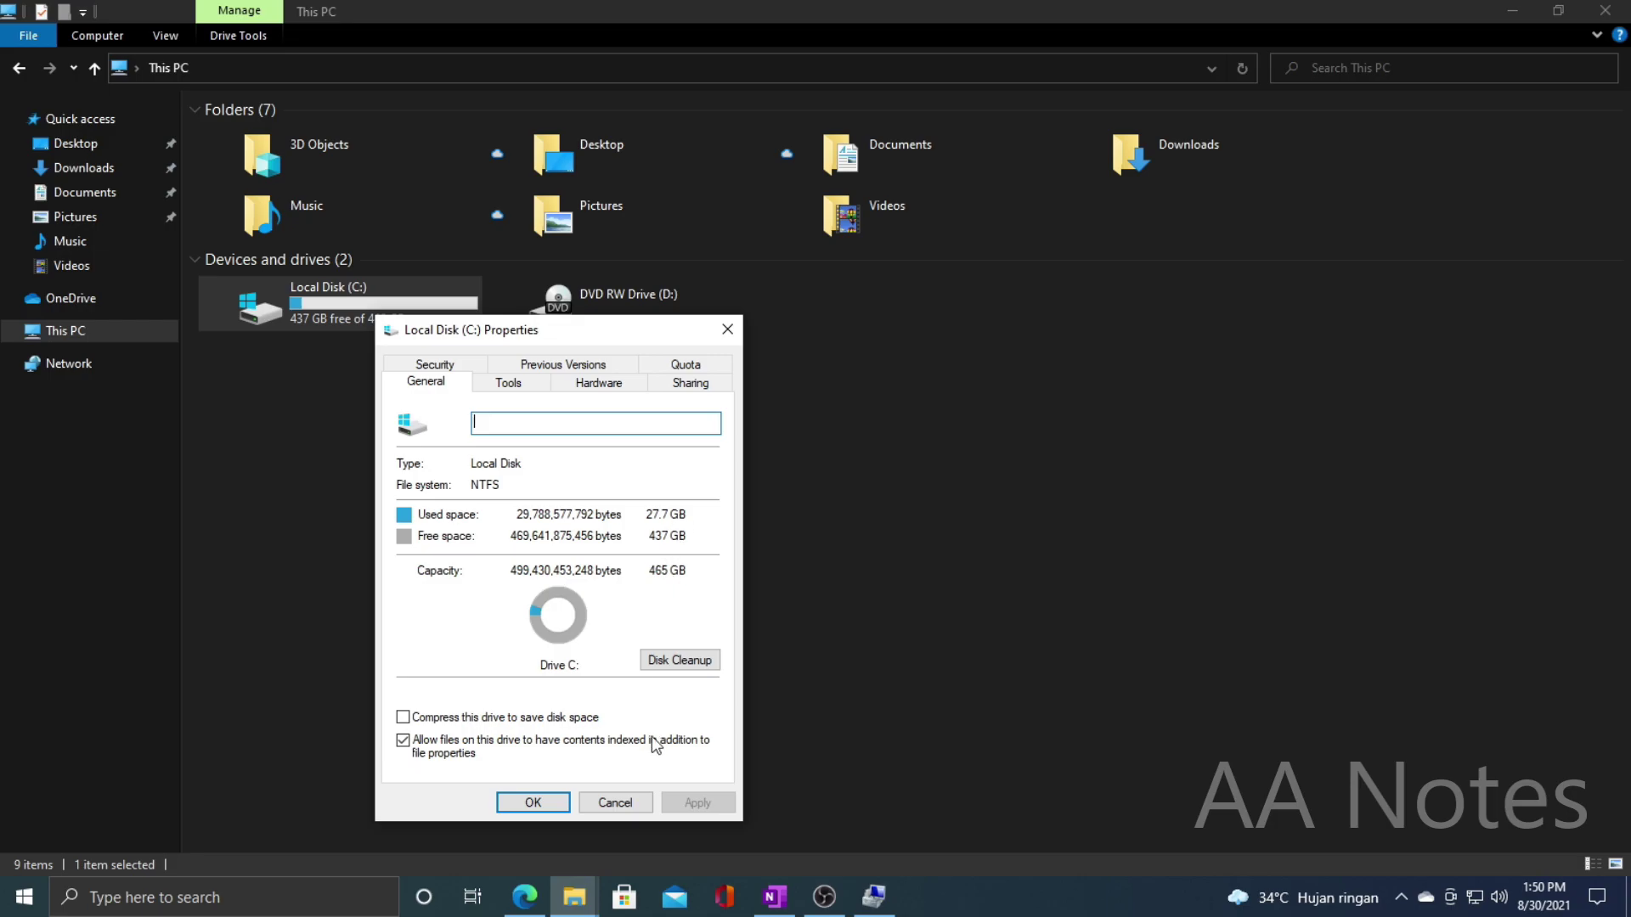
click(548, 803)
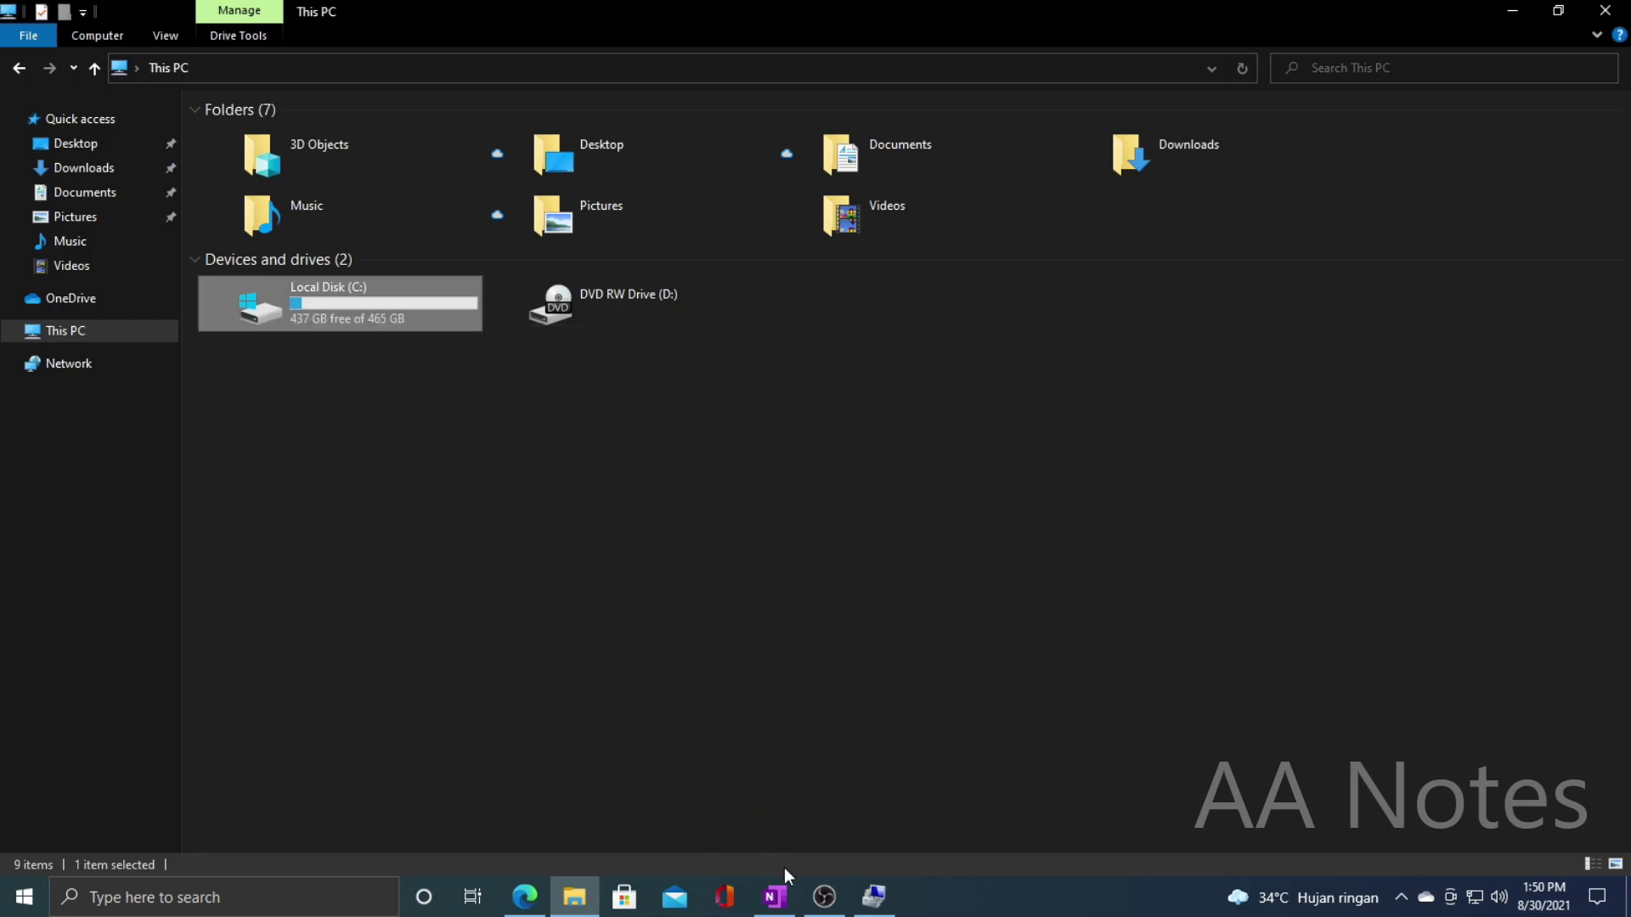
Step: Return to Computer Management, cancel the pending shrink of volume C: and minimize the window
click(874, 897)
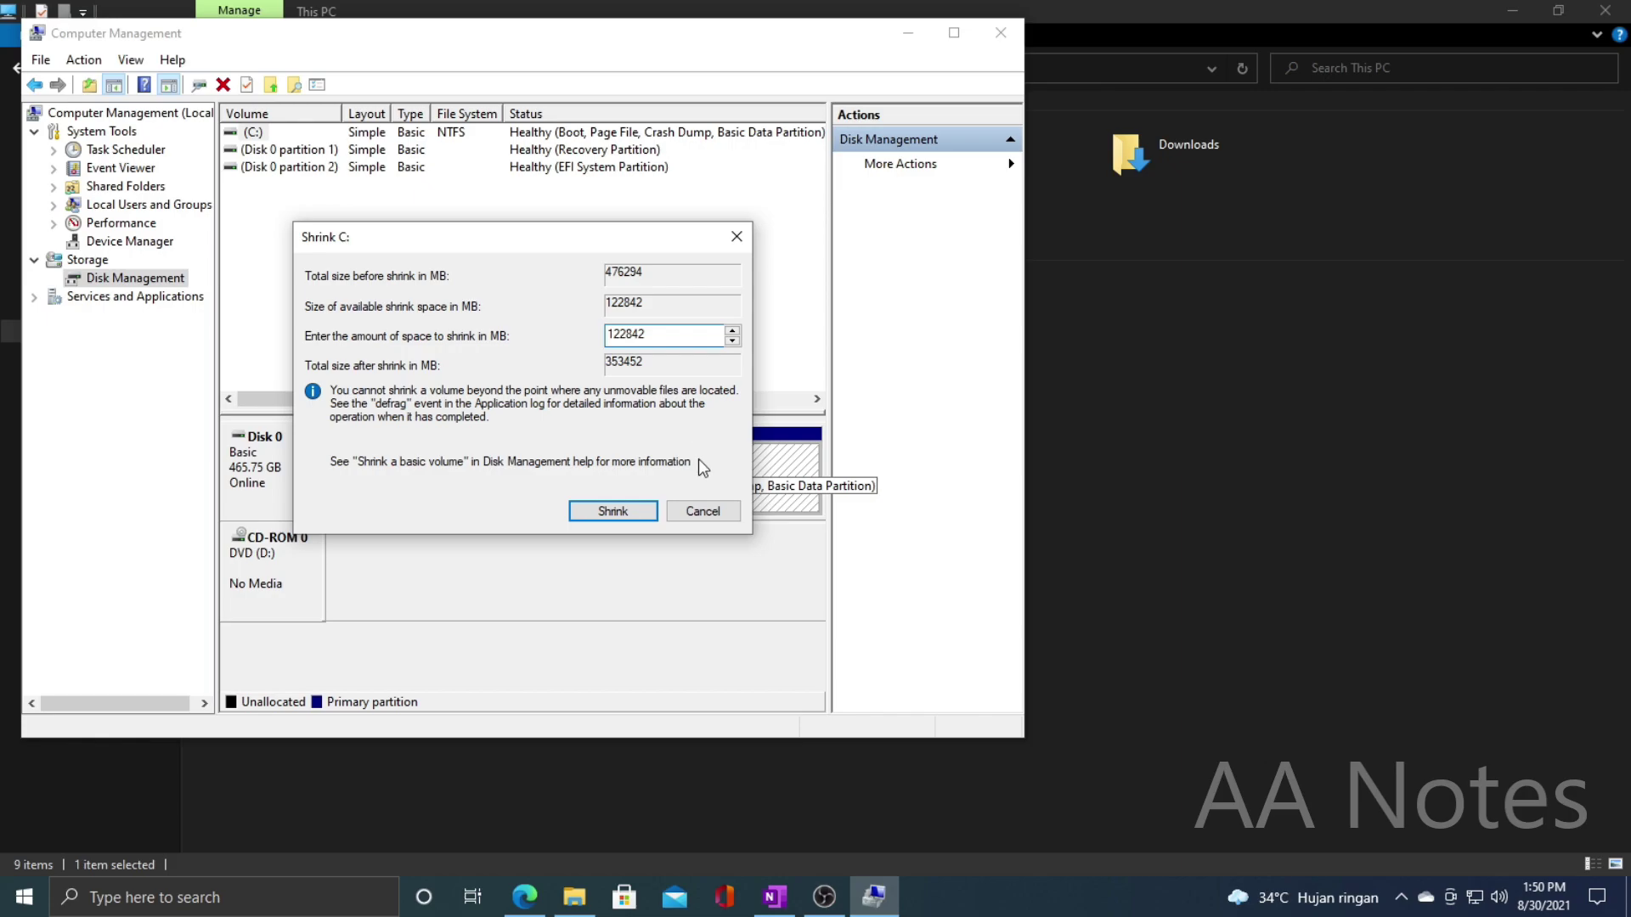
click(698, 513)
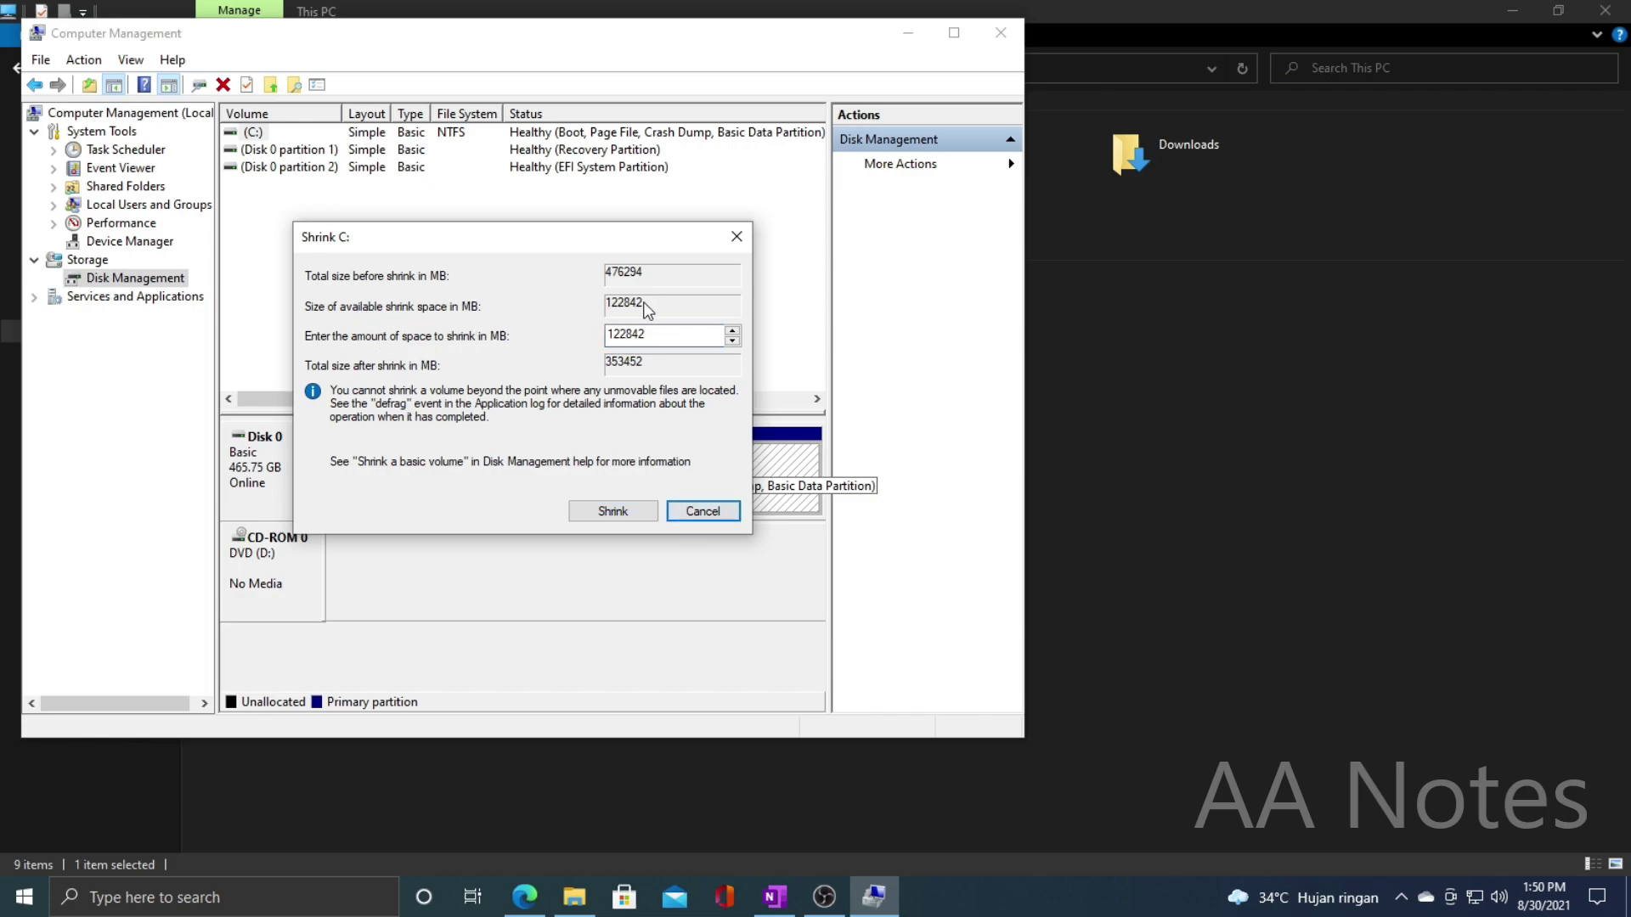
click(705, 512)
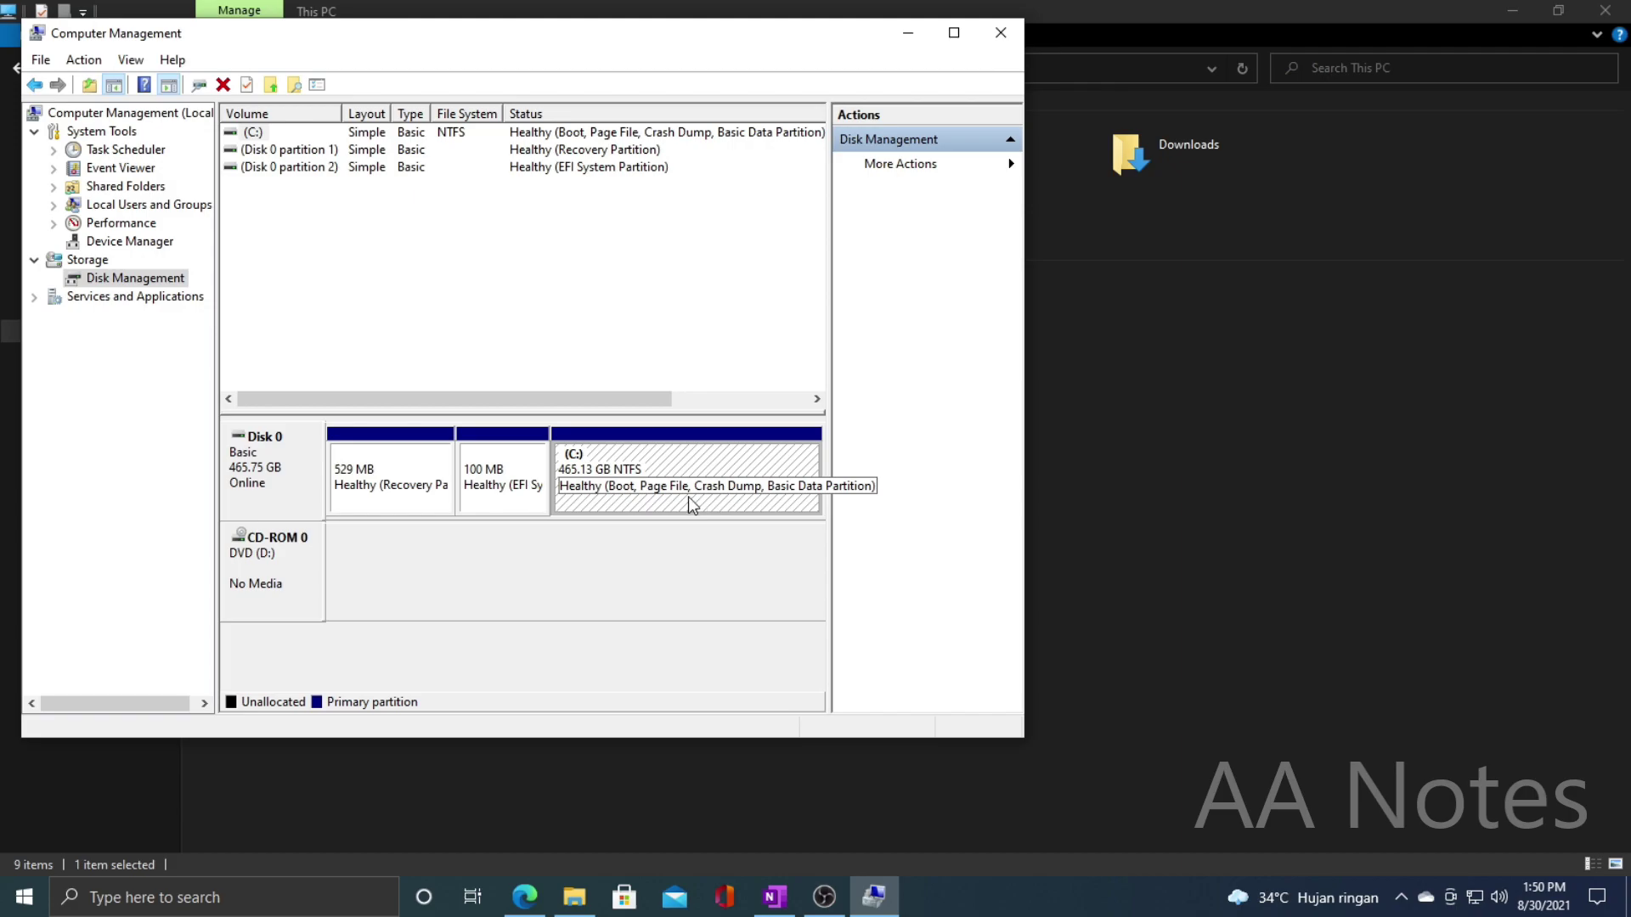
click(910, 34)
Step: Start Disk Cleanup from the properties of Local Disk (C:) and extend it to system files
right_click(369, 304)
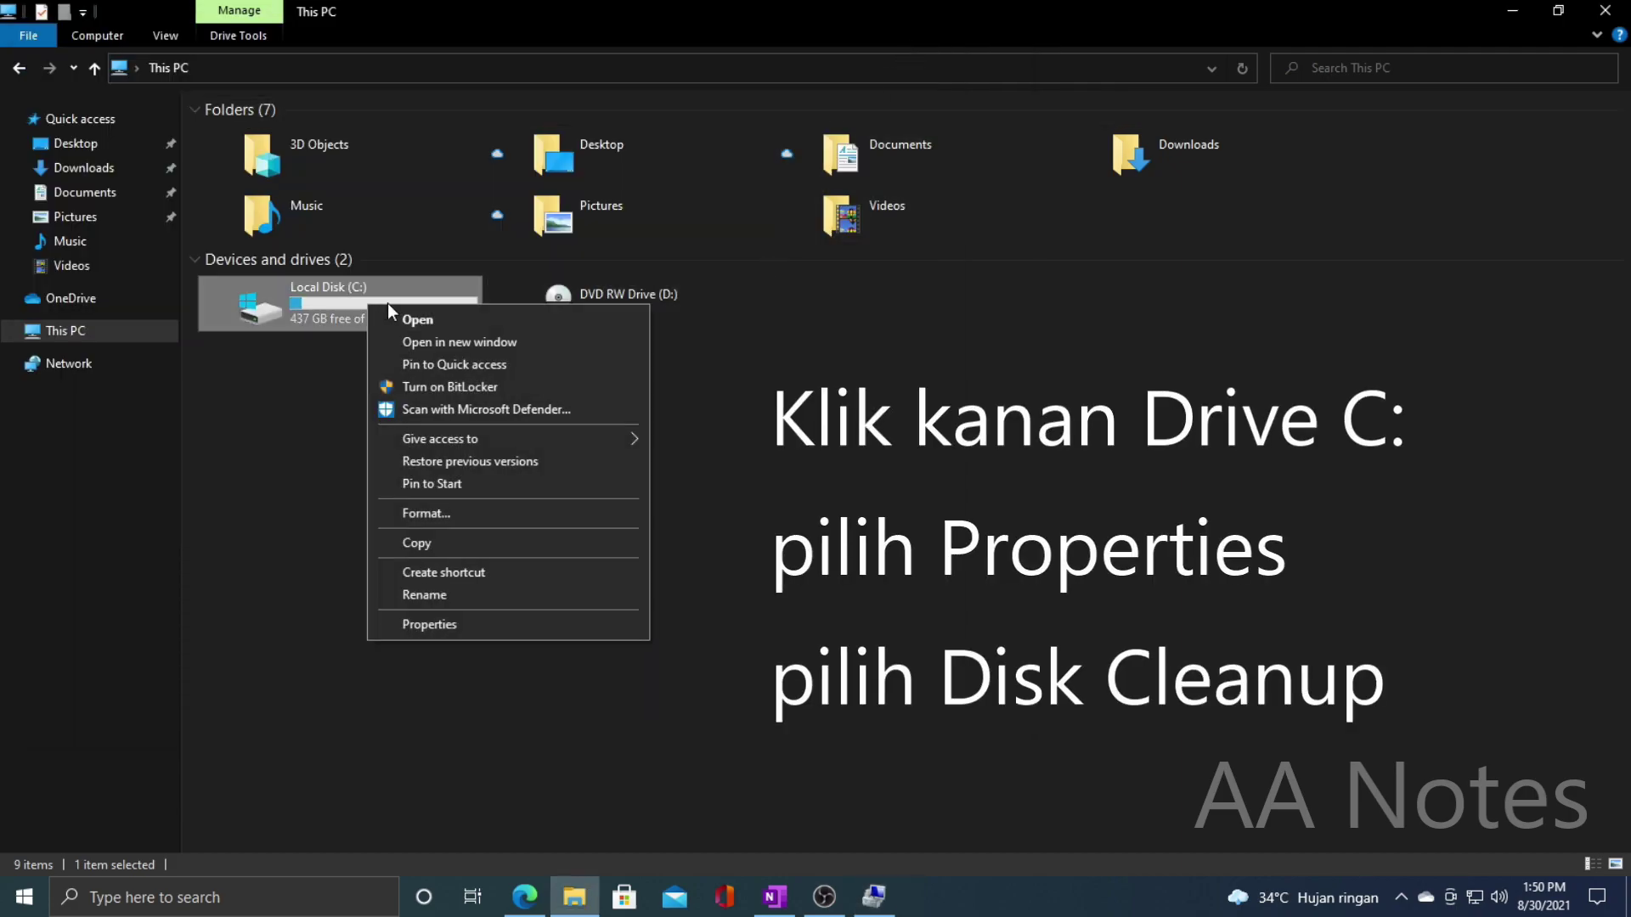
click(432, 624)
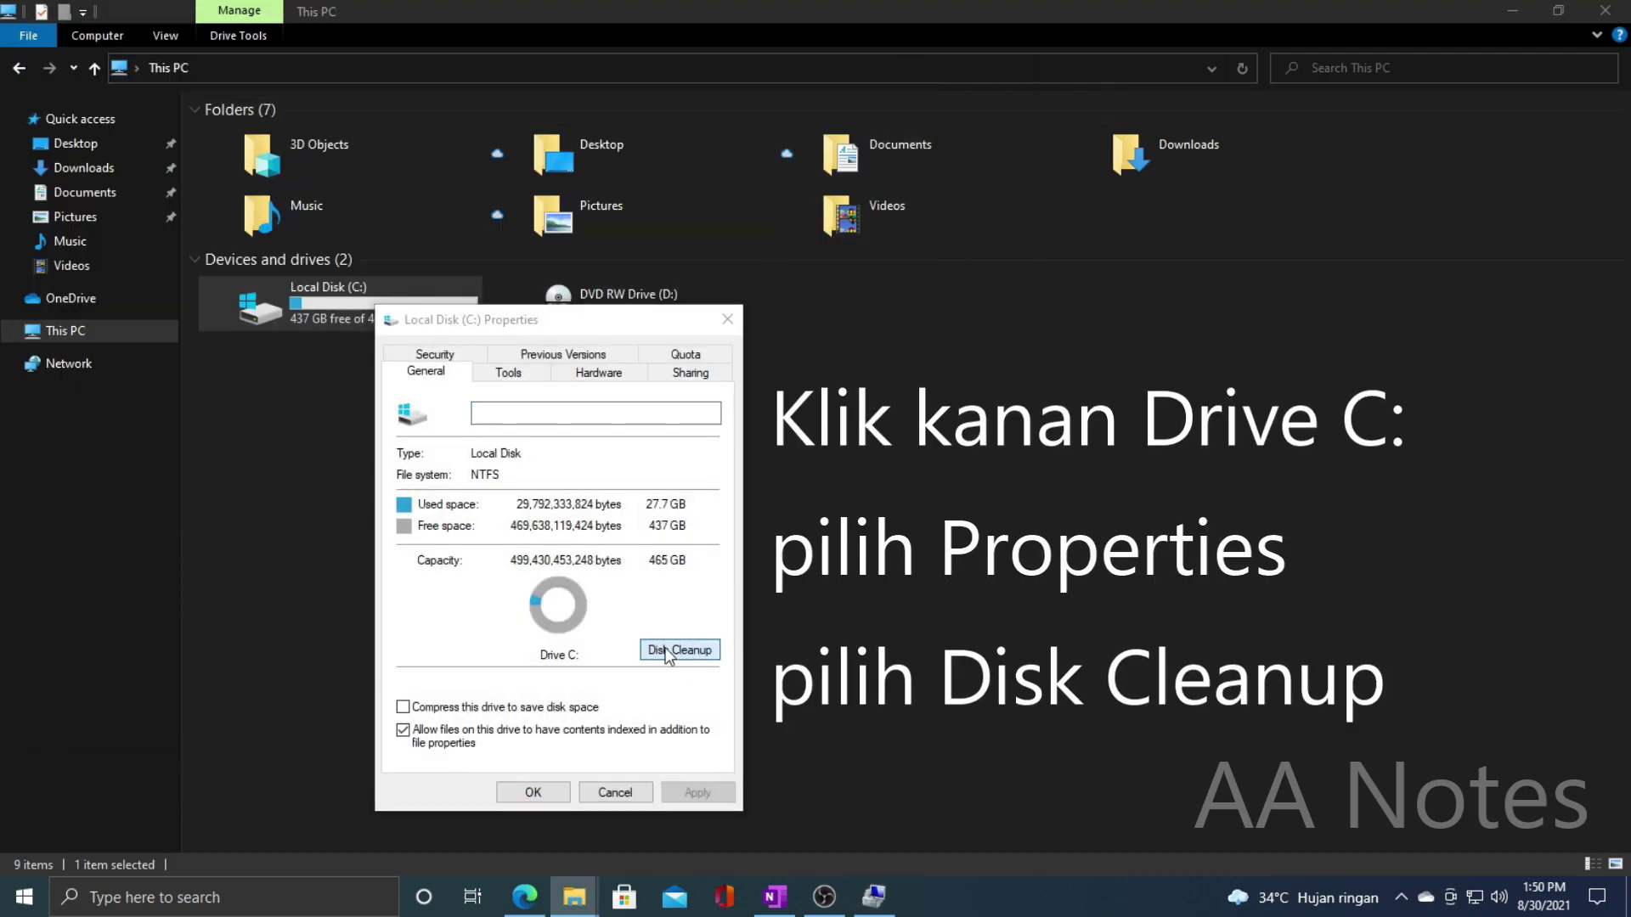
click(675, 650)
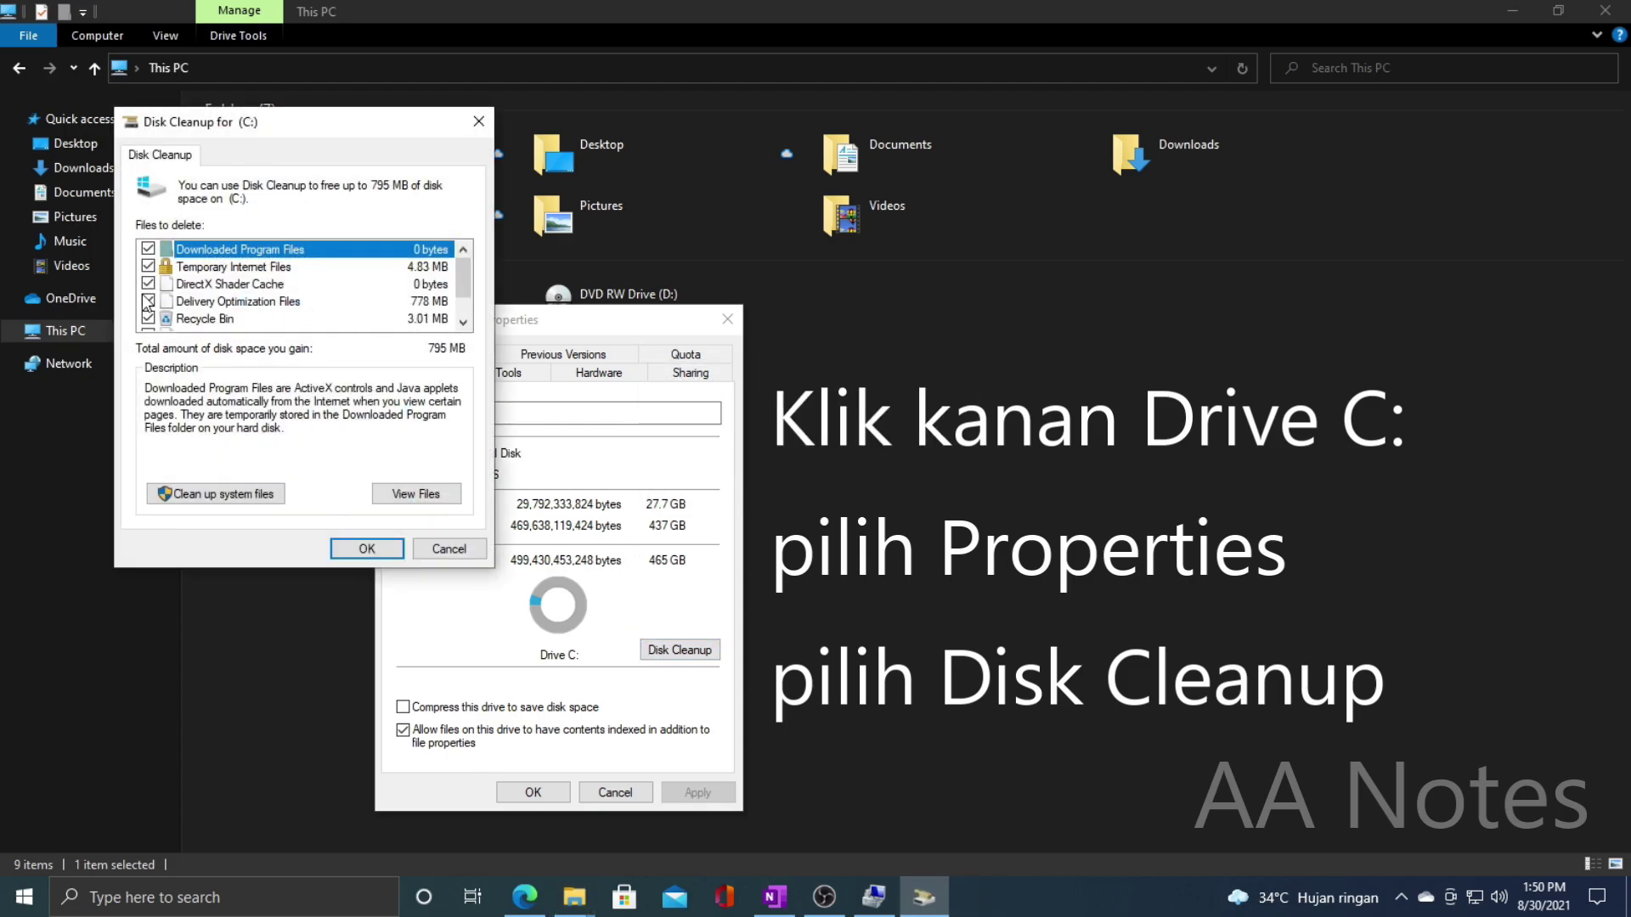
scroll(146, 305, down, 1)
click(276, 494)
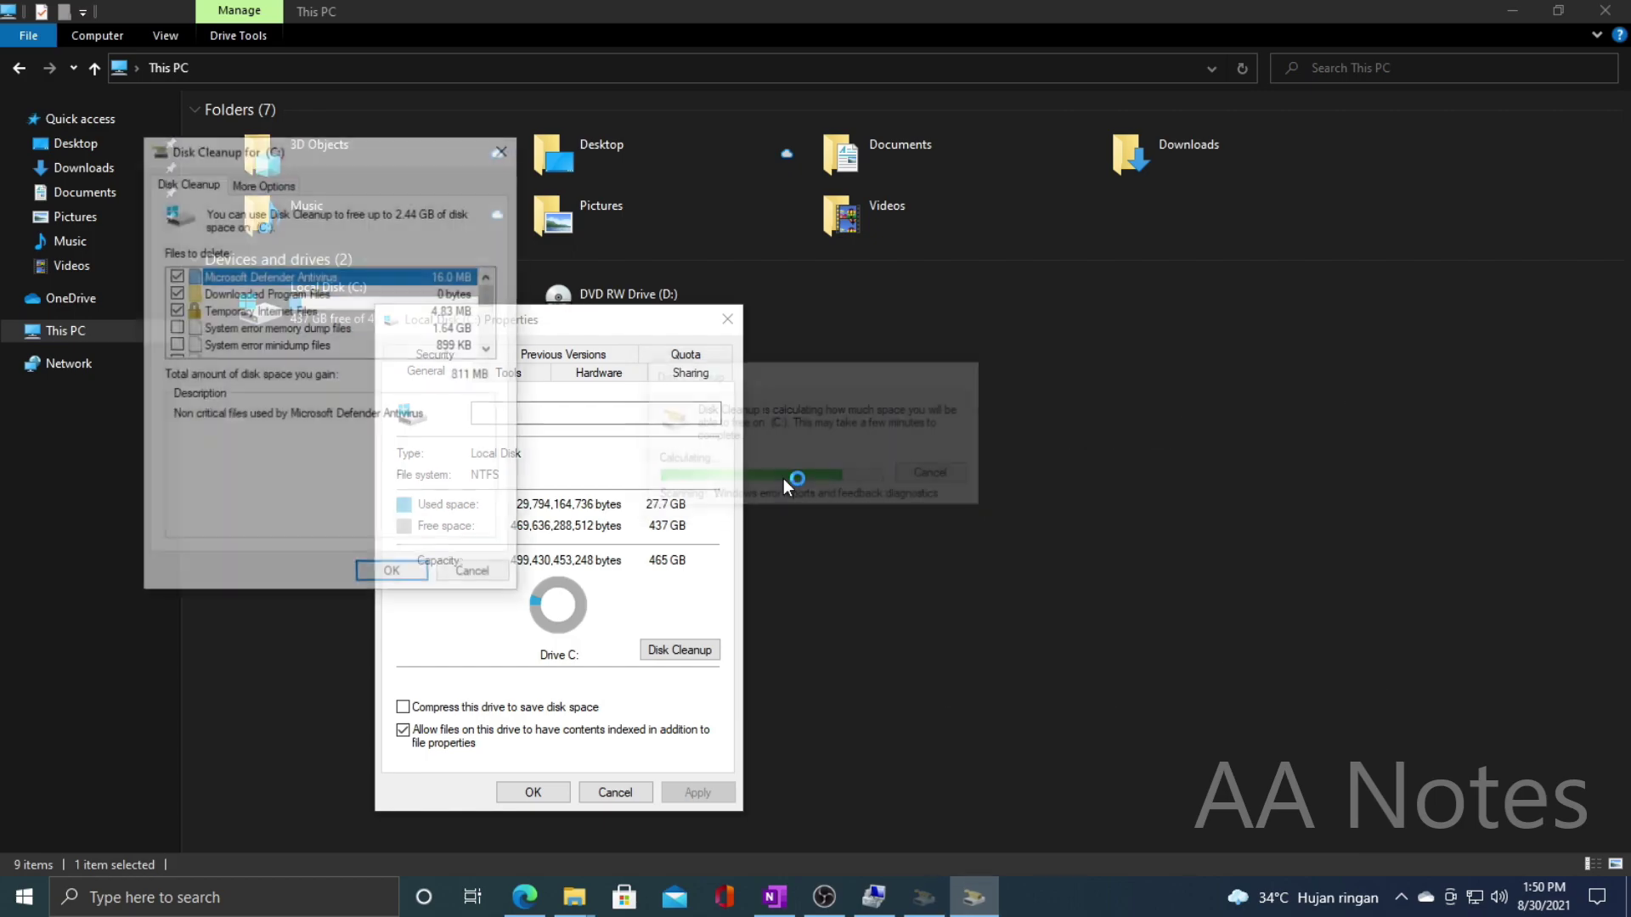
Step: Include System error memory dump files and System error minidump files, run the cleanup of C:, and close the drive properties
click(174, 328)
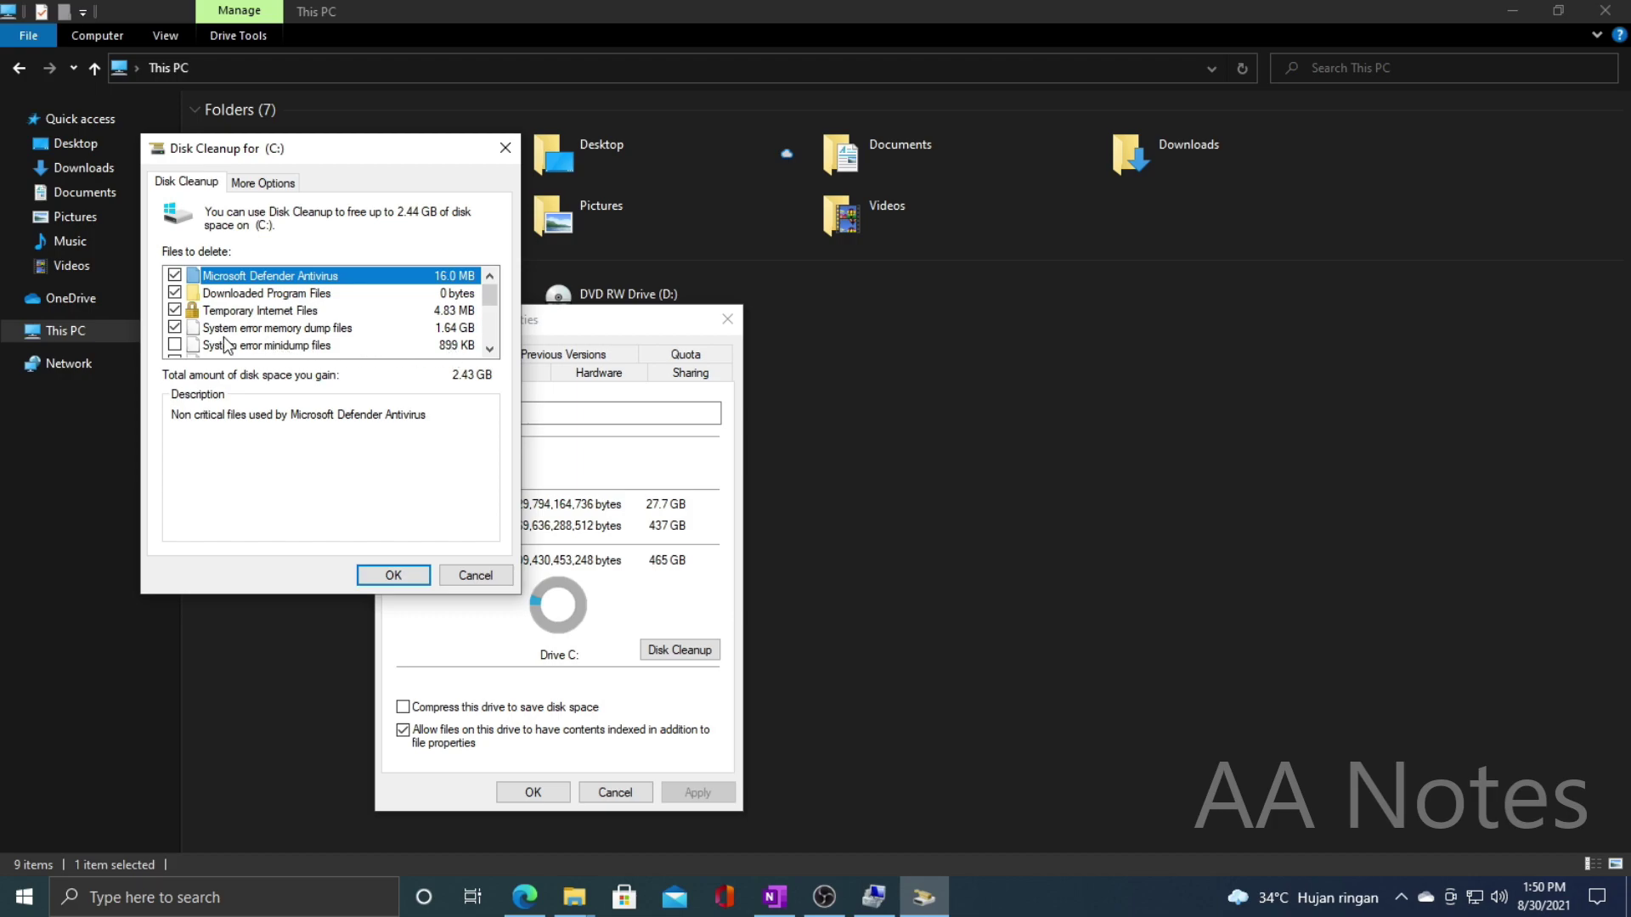
click(174, 345)
scroll(195, 350, down, 2)
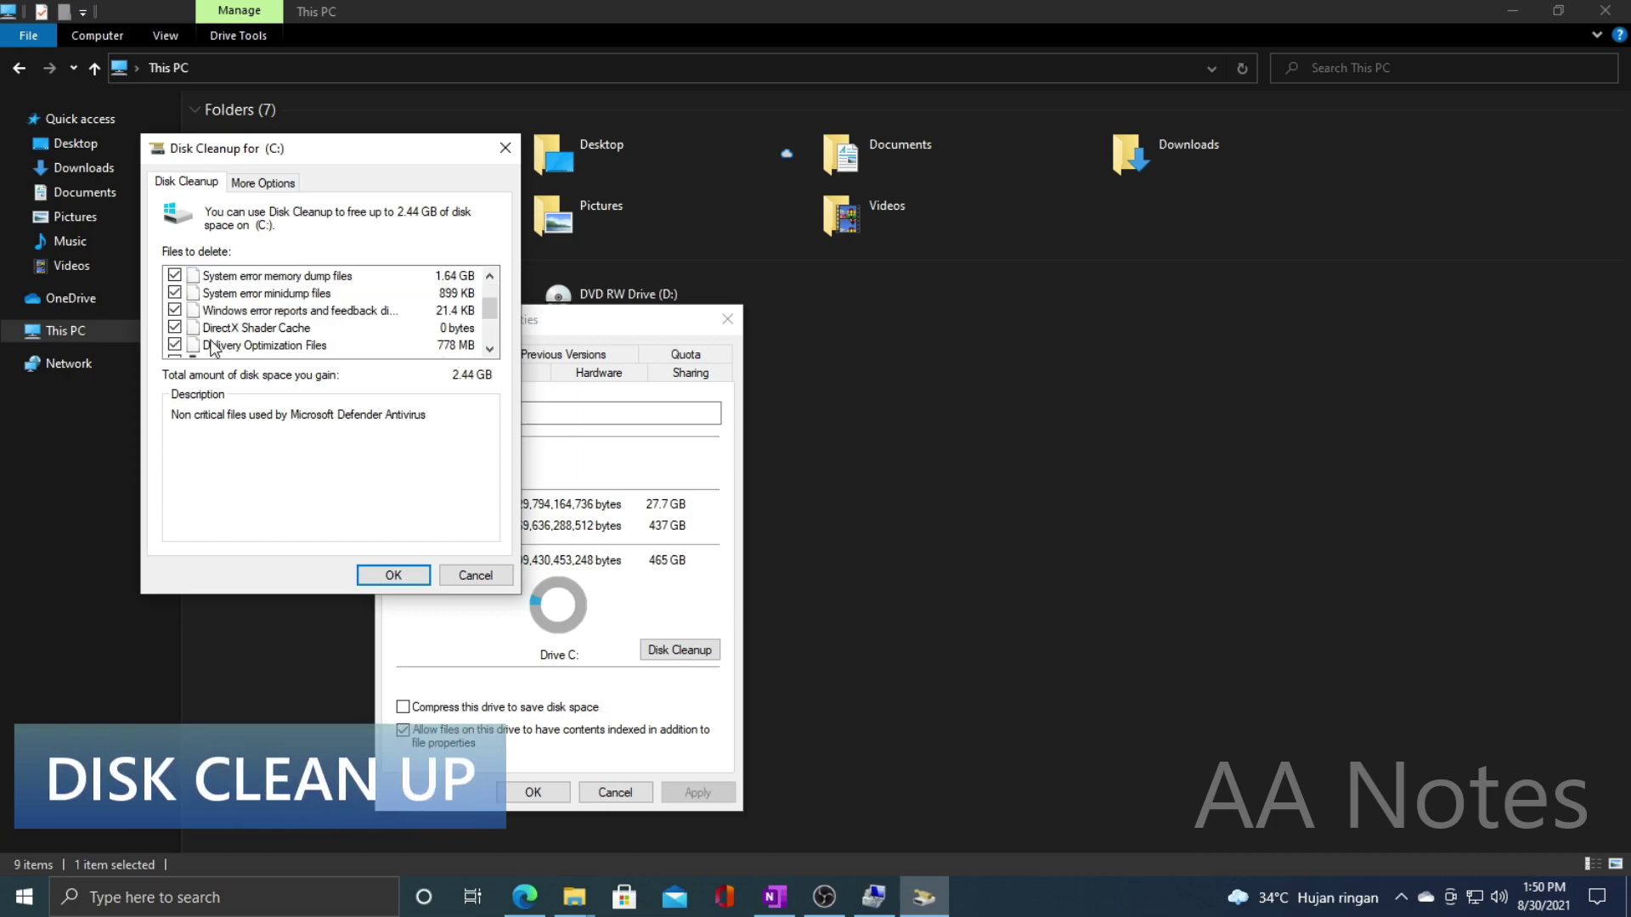
scroll(201, 368, down, 1)
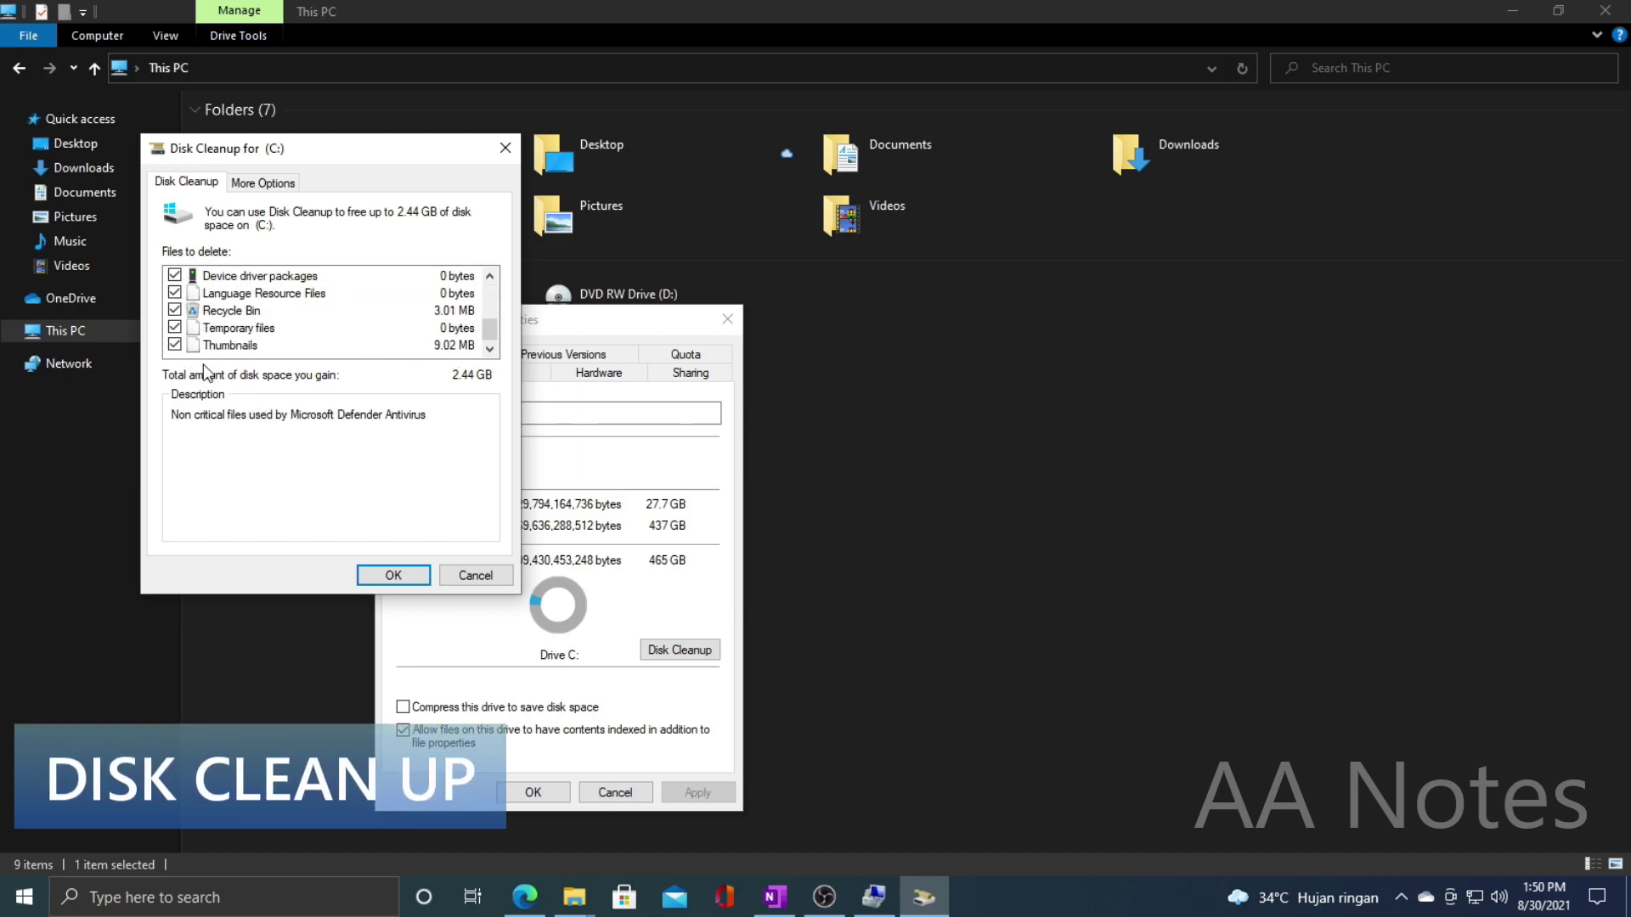
click(393, 575)
click(826, 467)
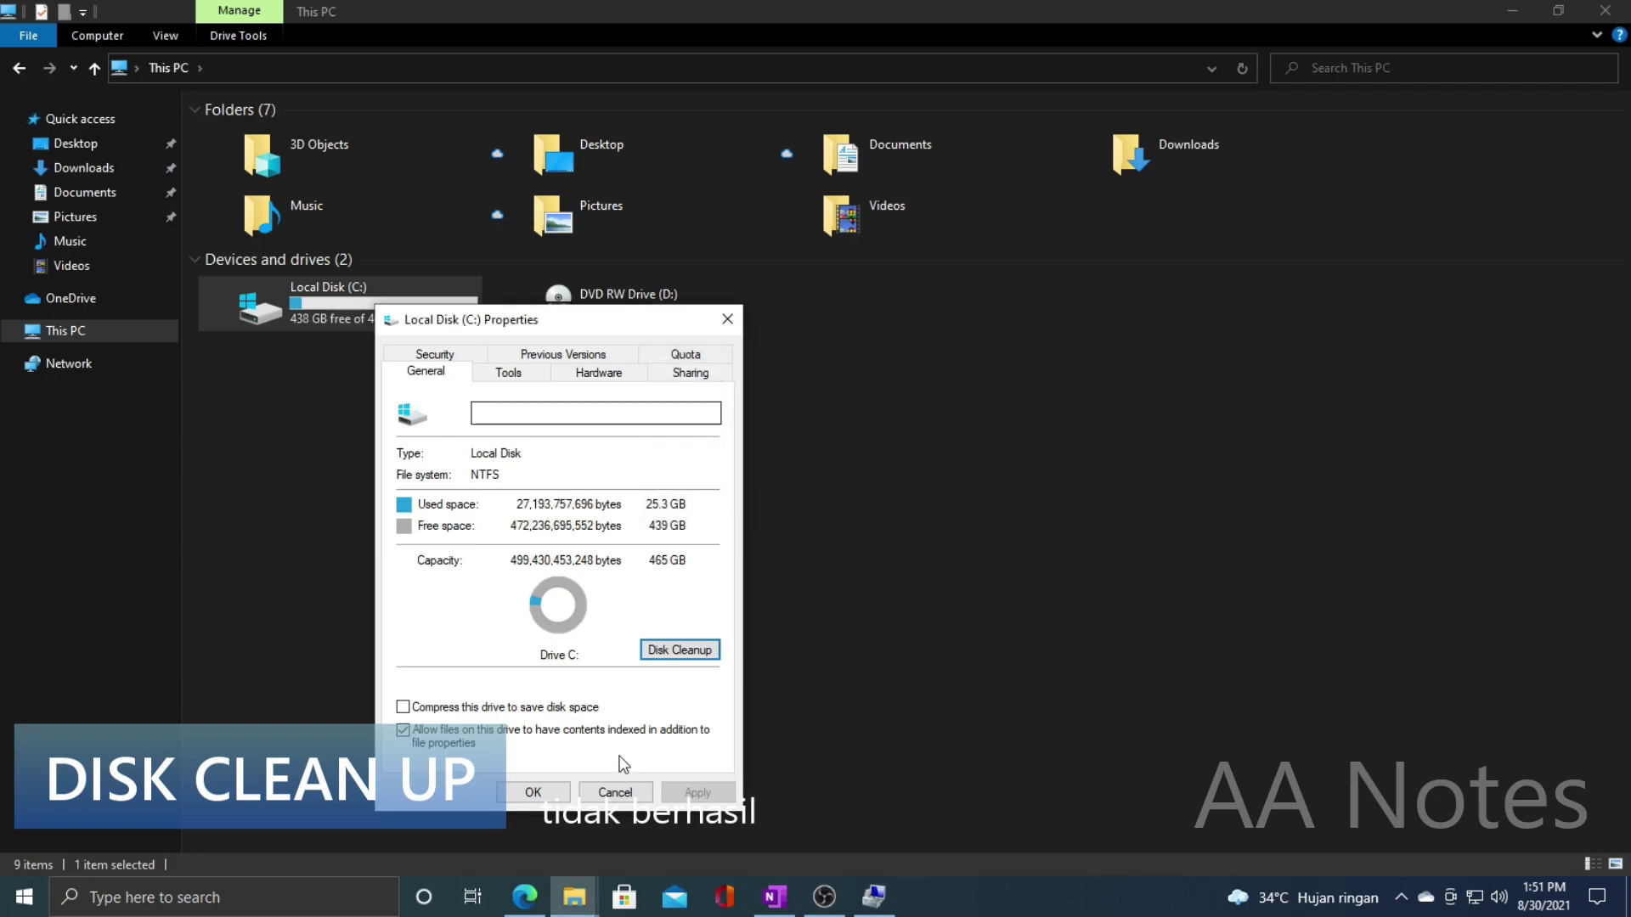
click(529, 797)
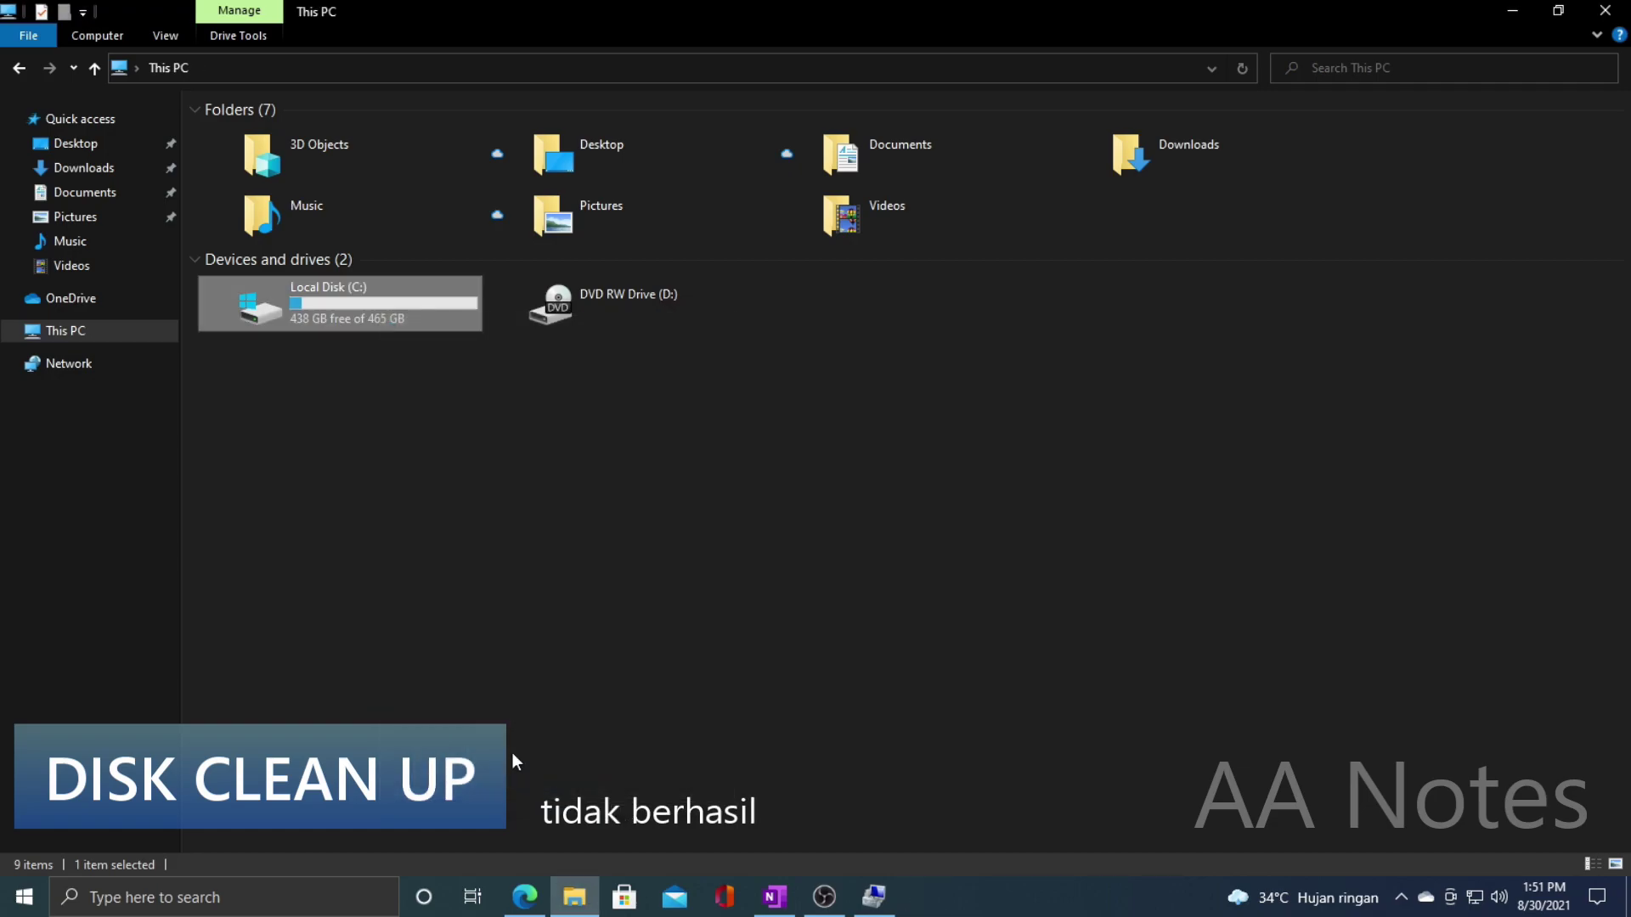
Step: Query the shrink space of volume C: again in Disk Management, then cancel and close Computer Management
right_click(357, 316)
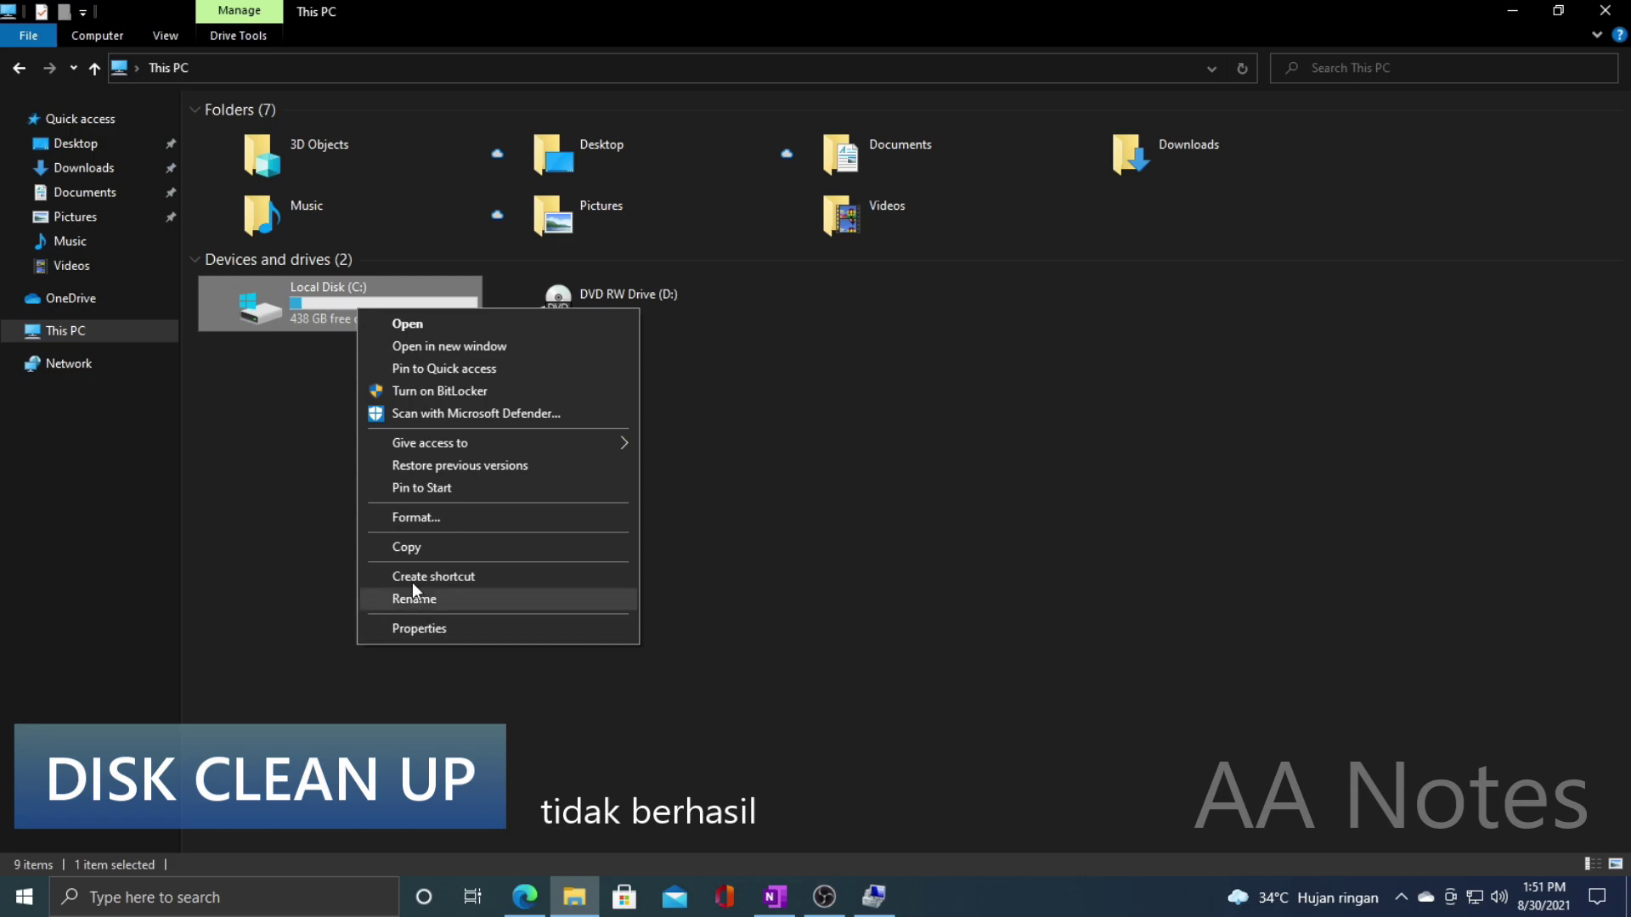
right_click(71, 336)
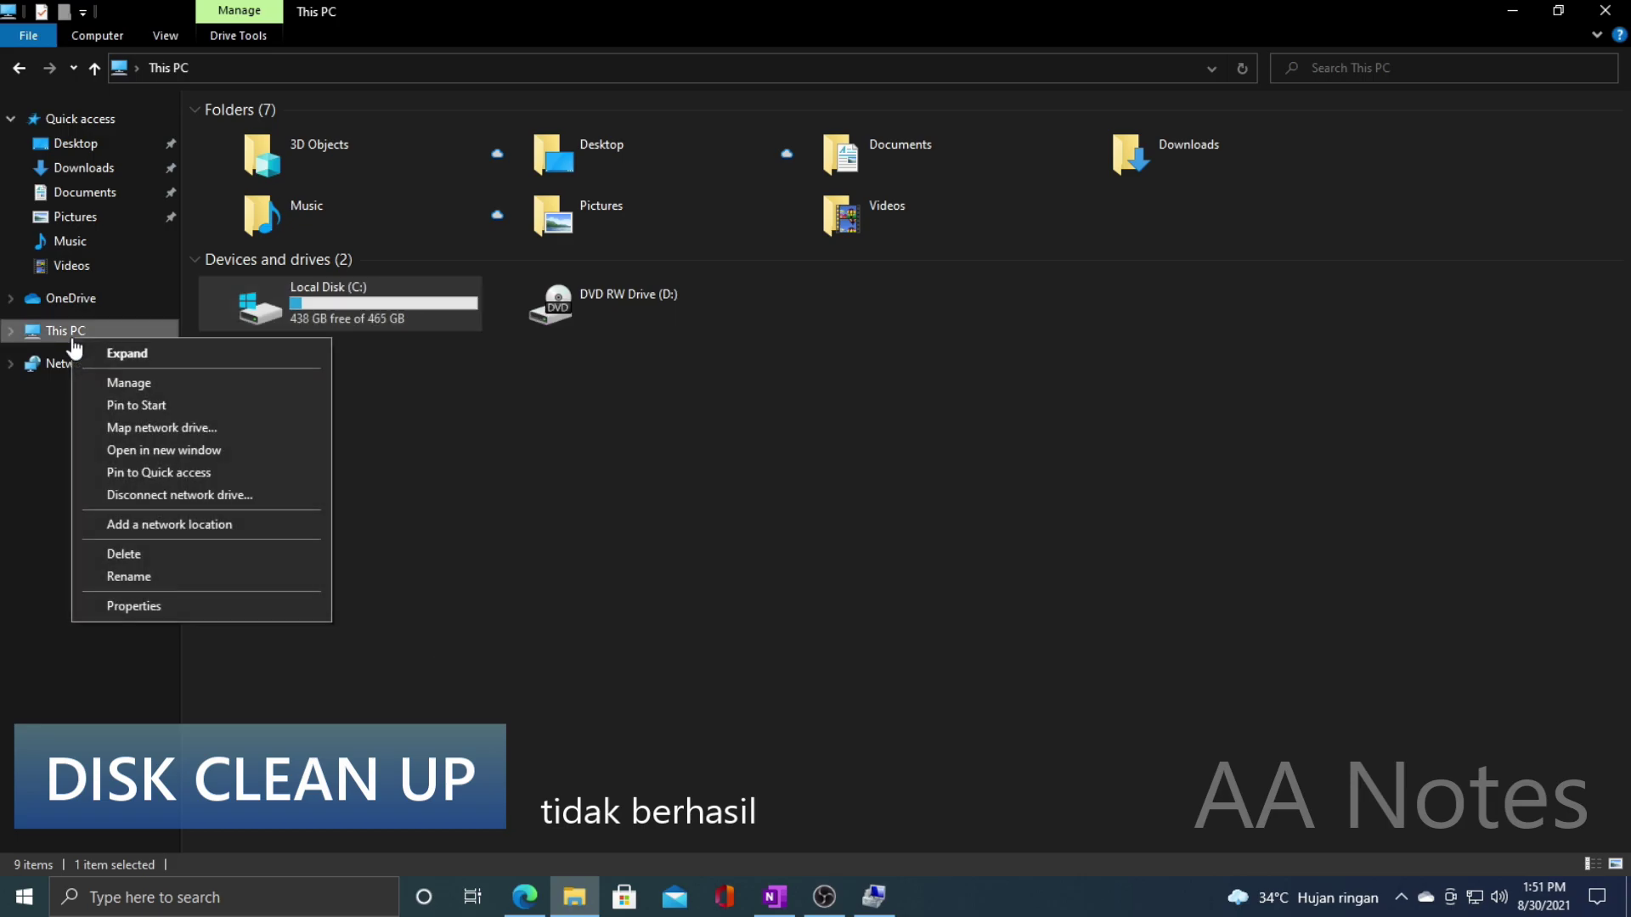
click(129, 384)
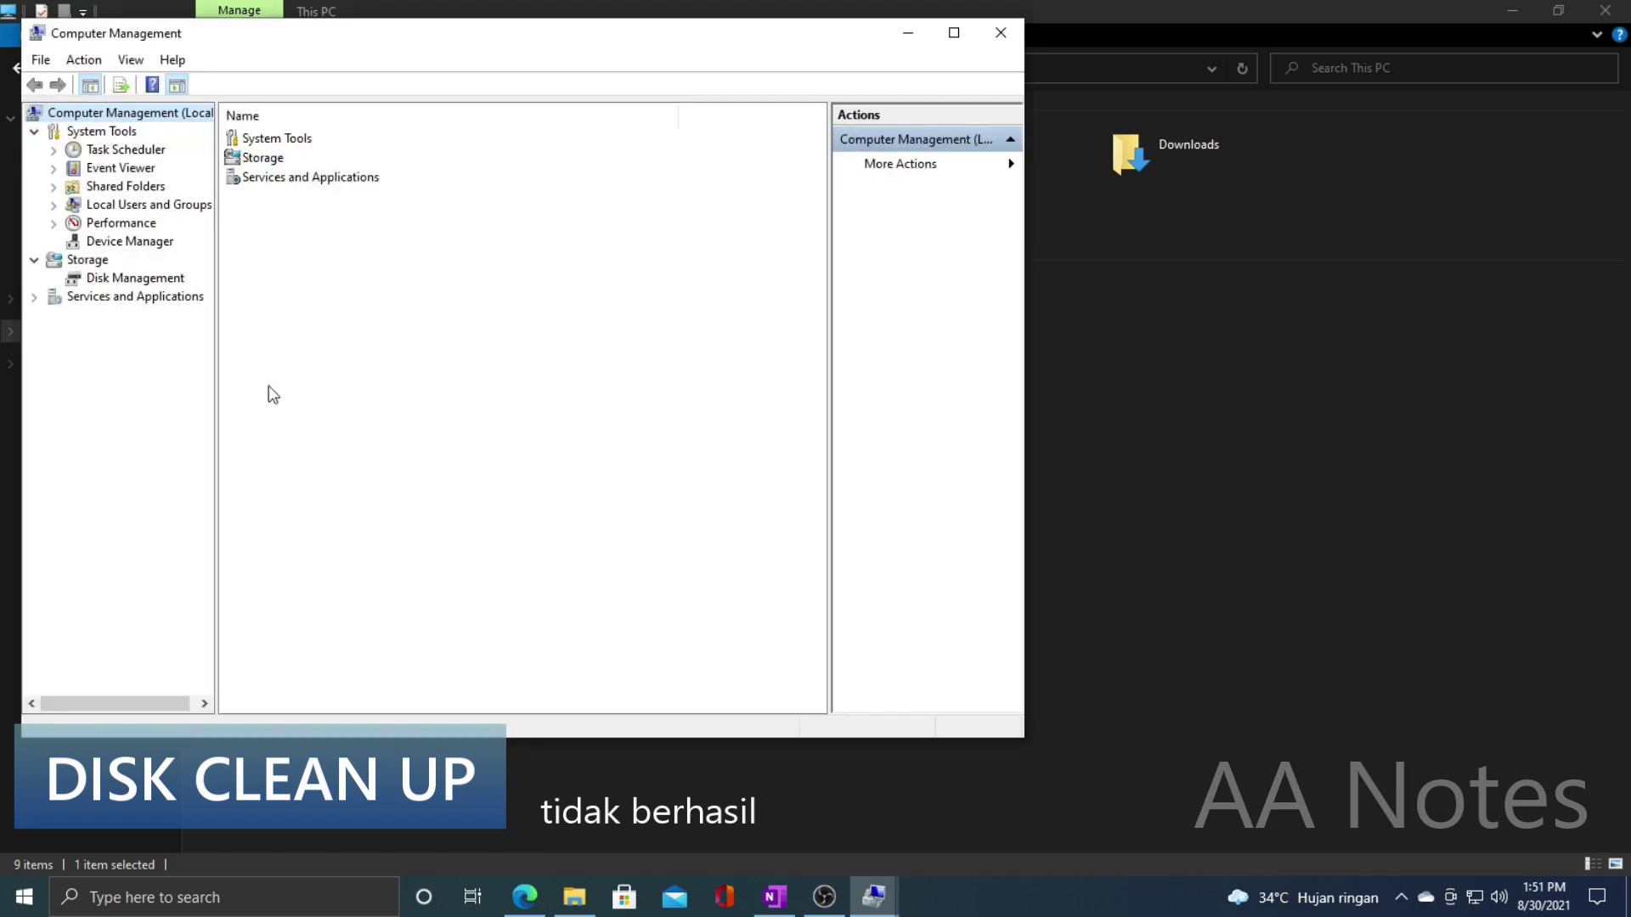
click(138, 284)
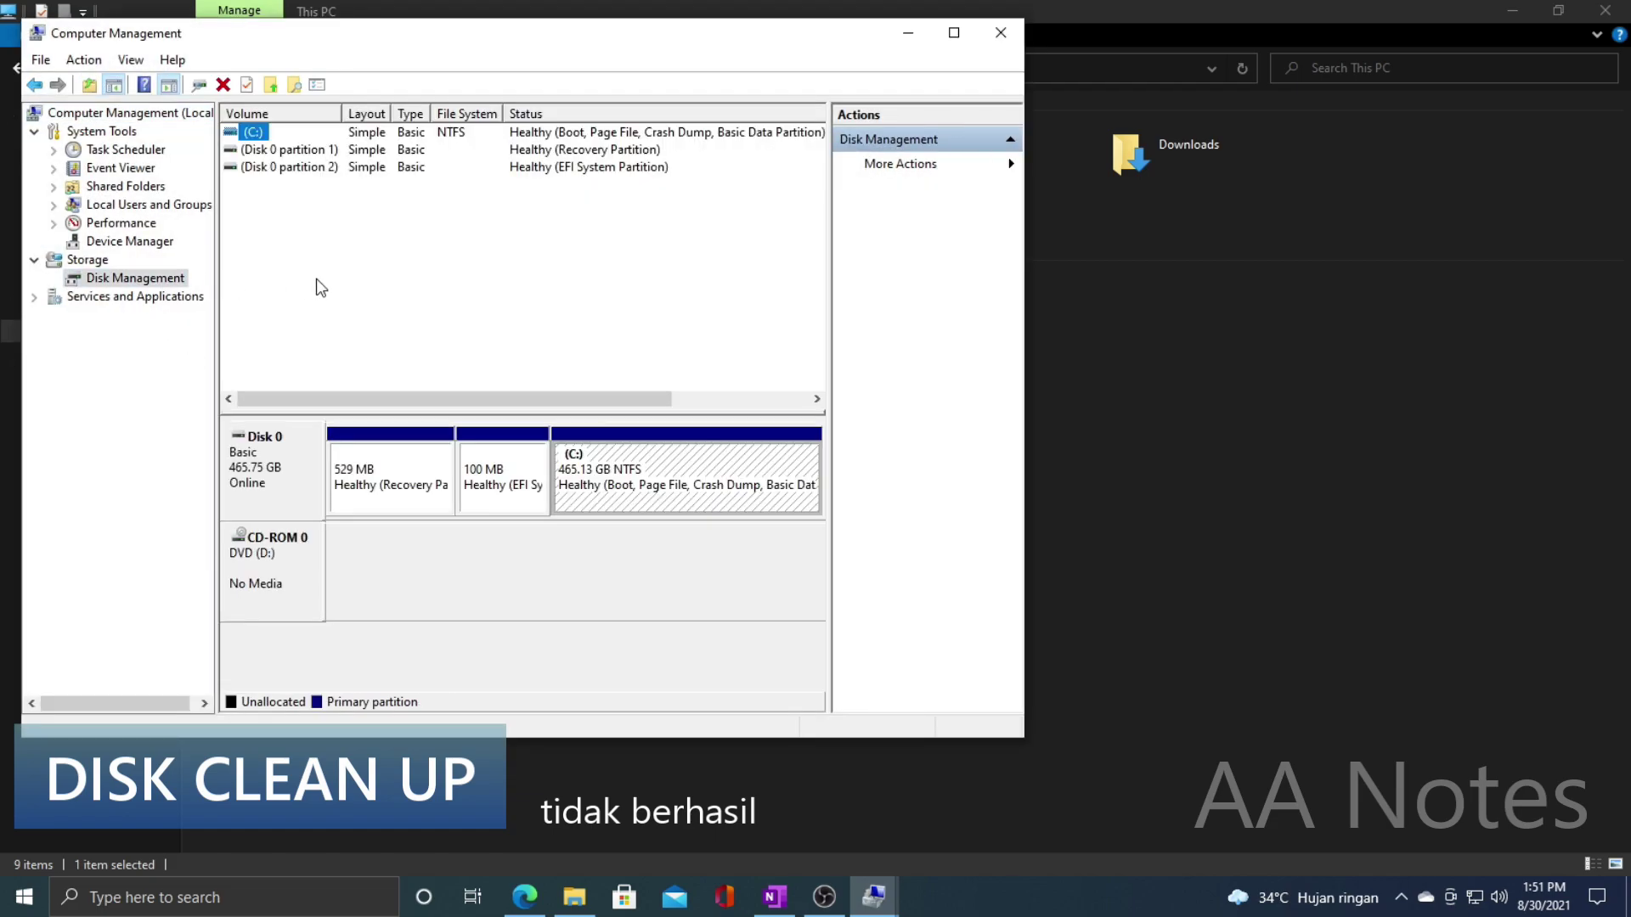
right_click(671, 466)
click(765, 626)
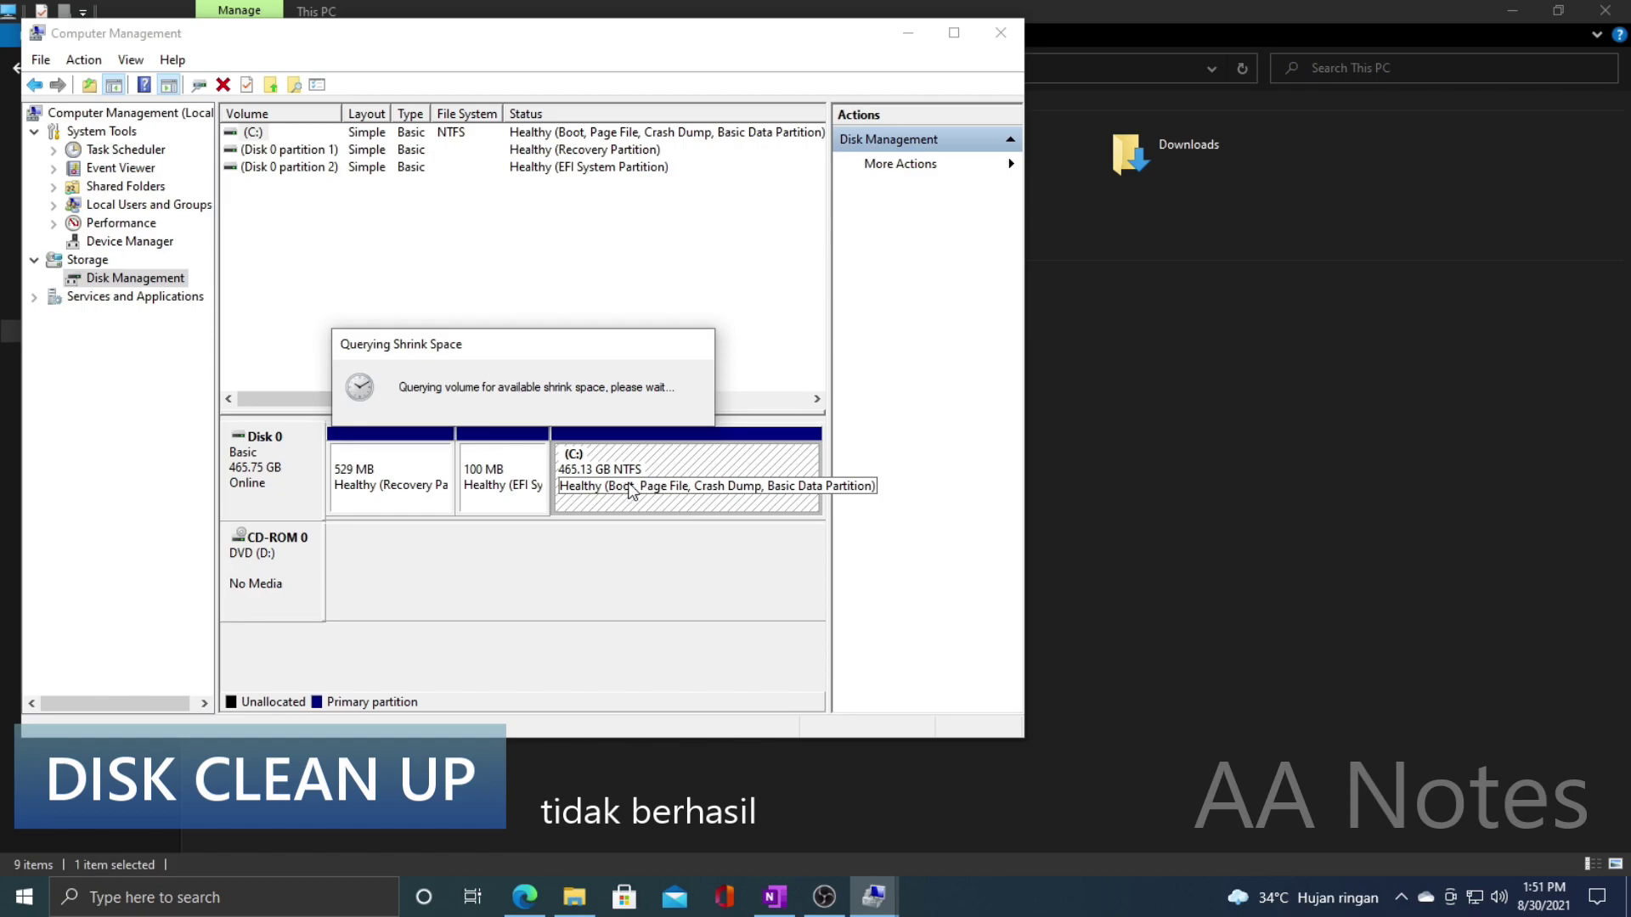
click(703, 511)
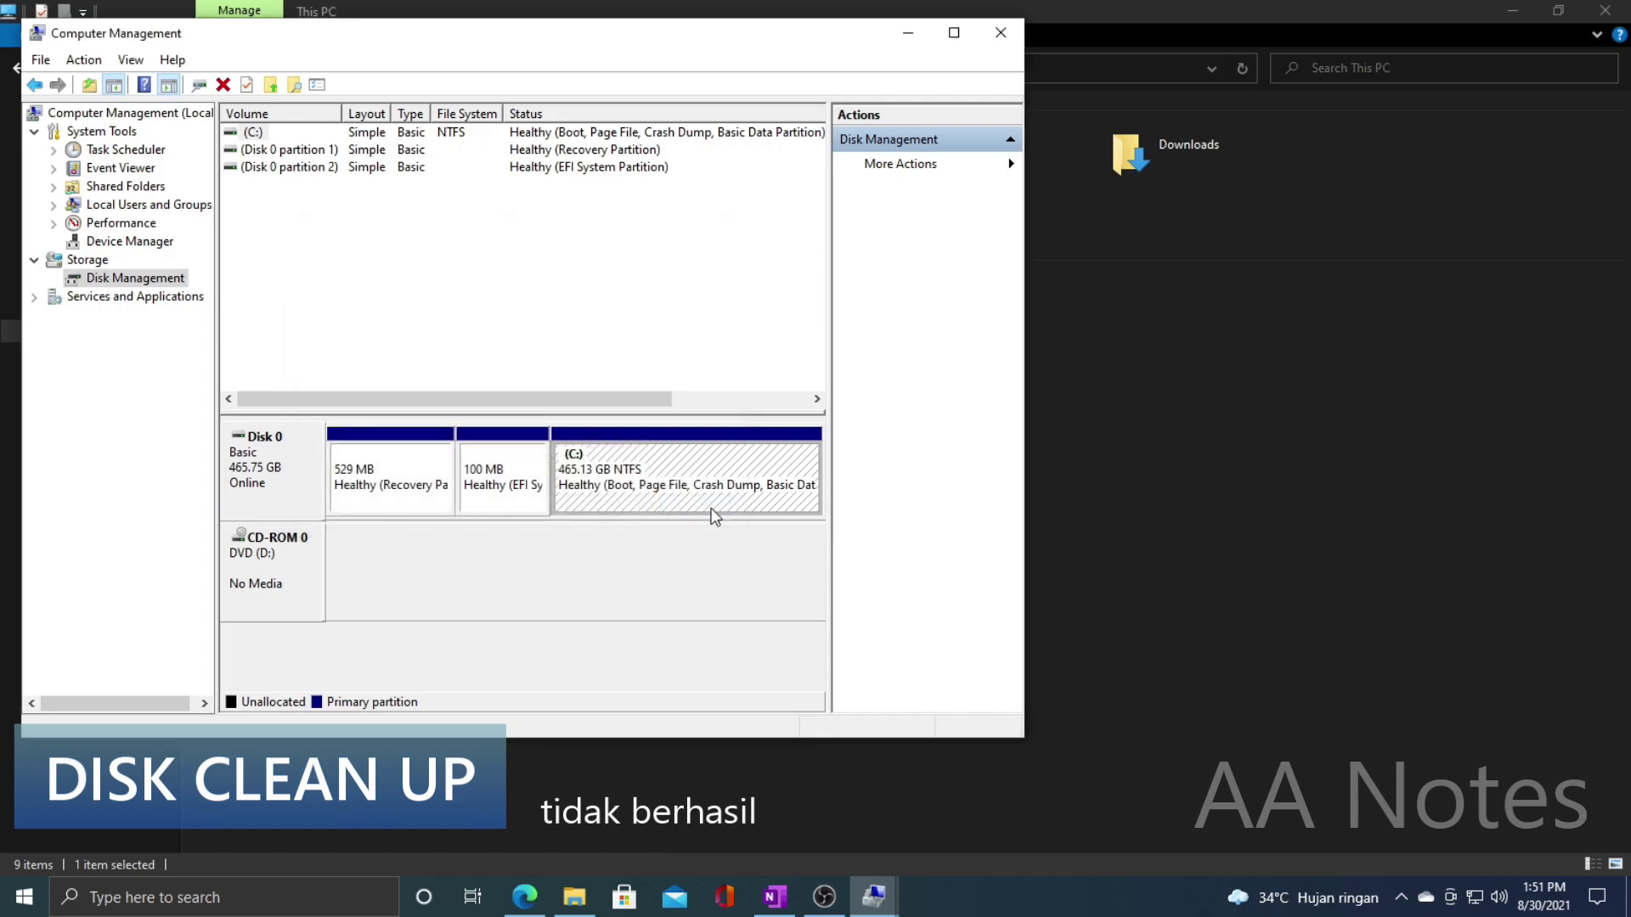
click(1000, 33)
Step: Optimize drive C: from its properties and close the optimization and properties windows
right_click(350, 308)
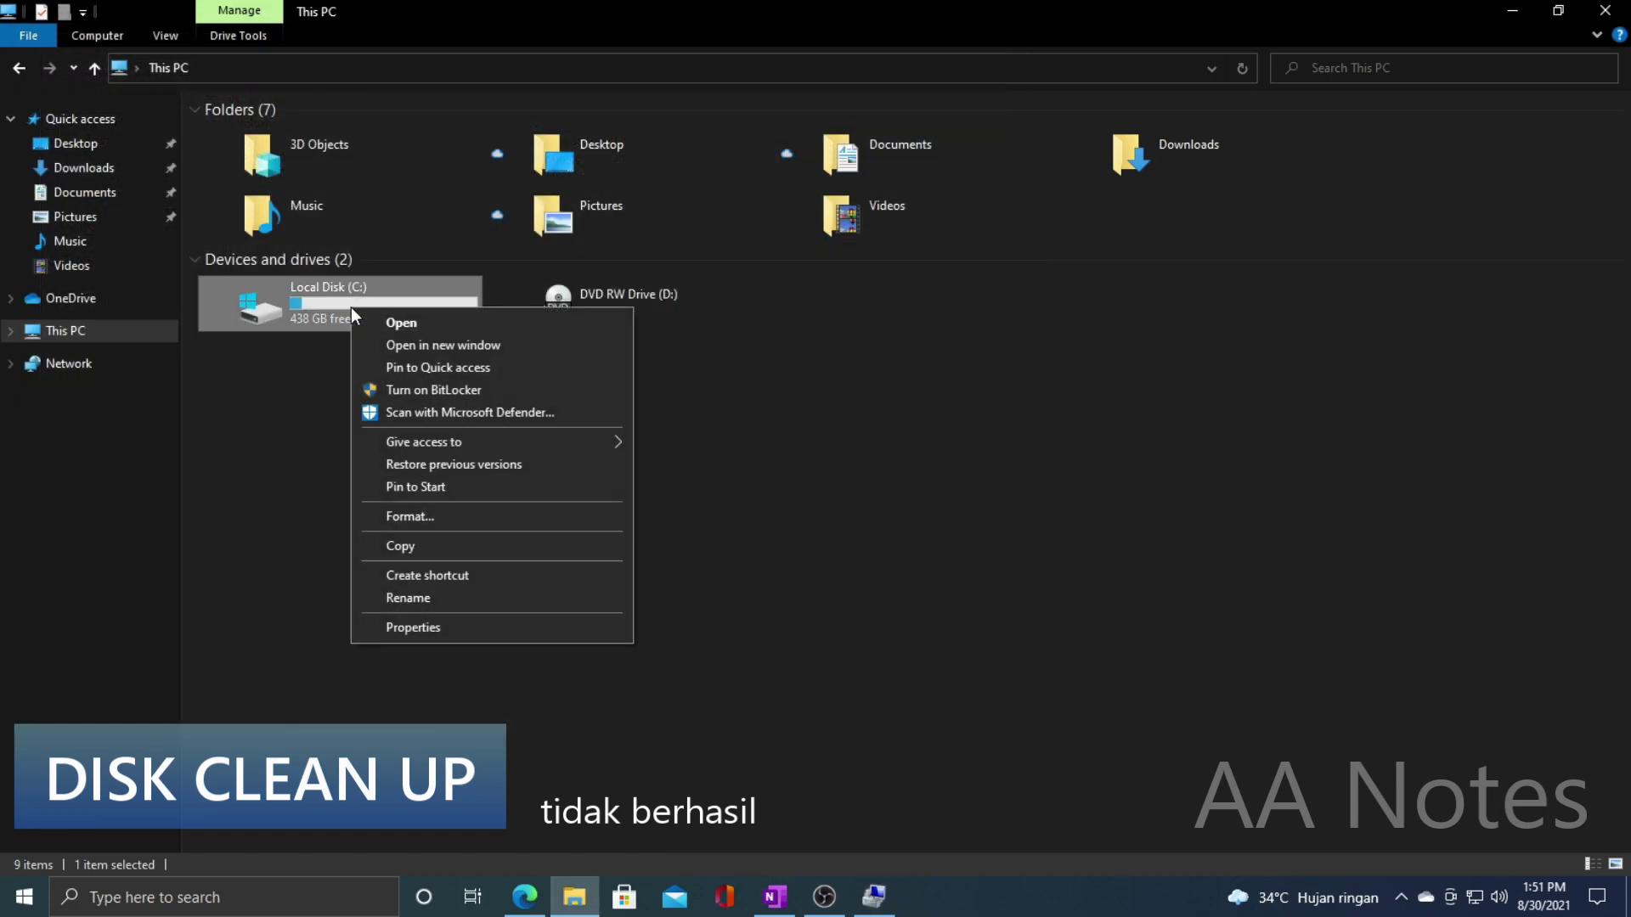
click(440, 627)
click(492, 376)
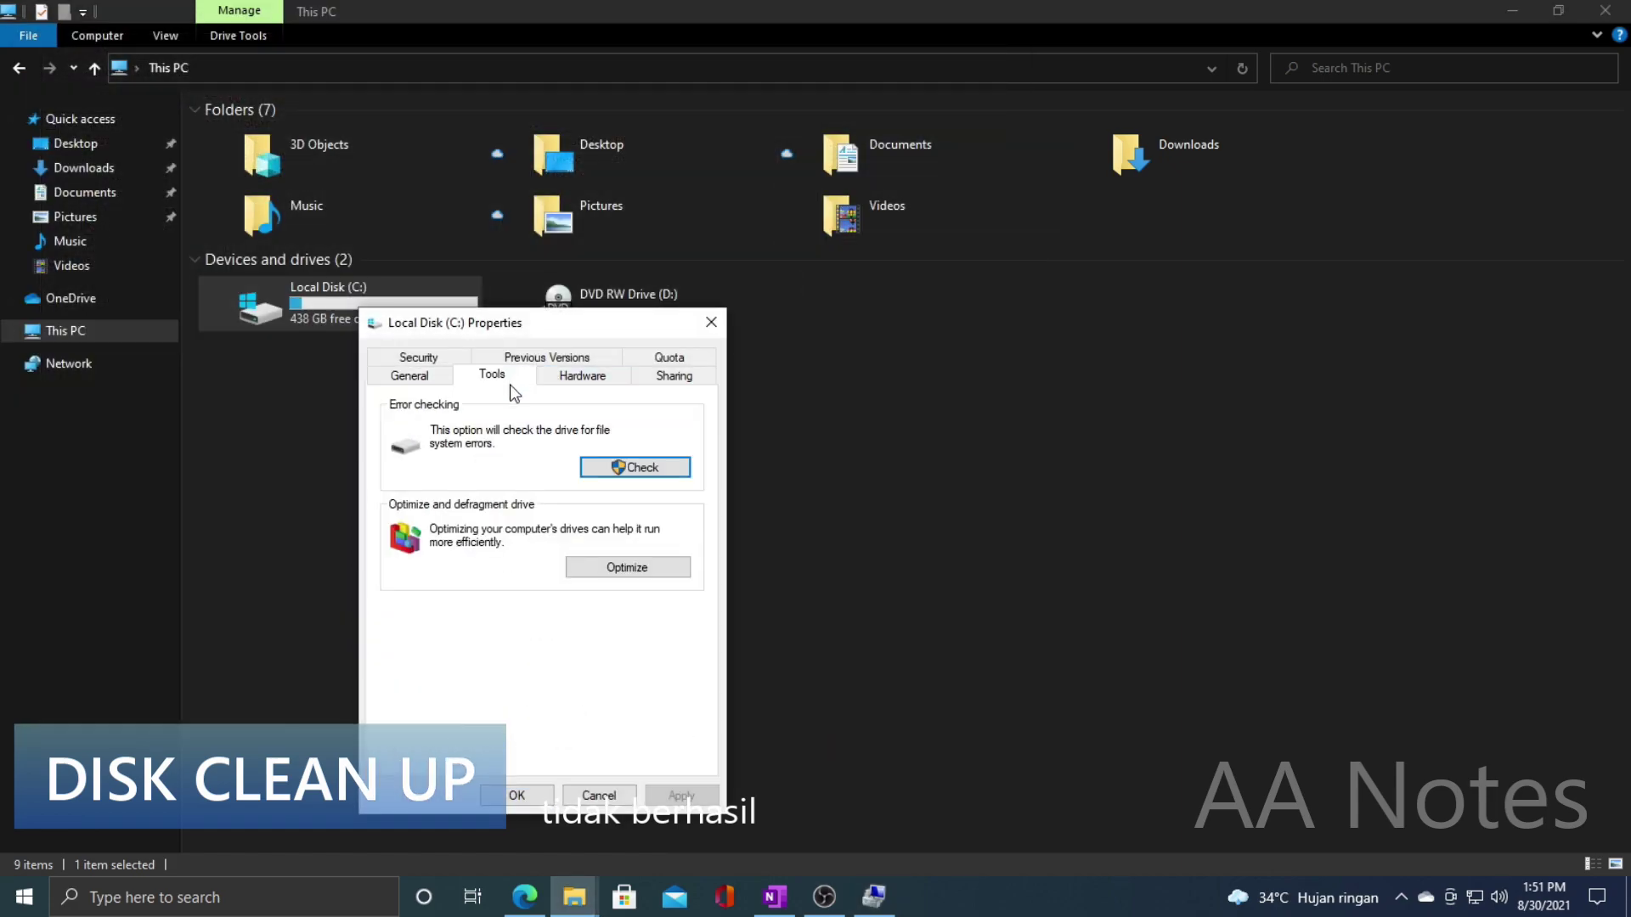
click(620, 565)
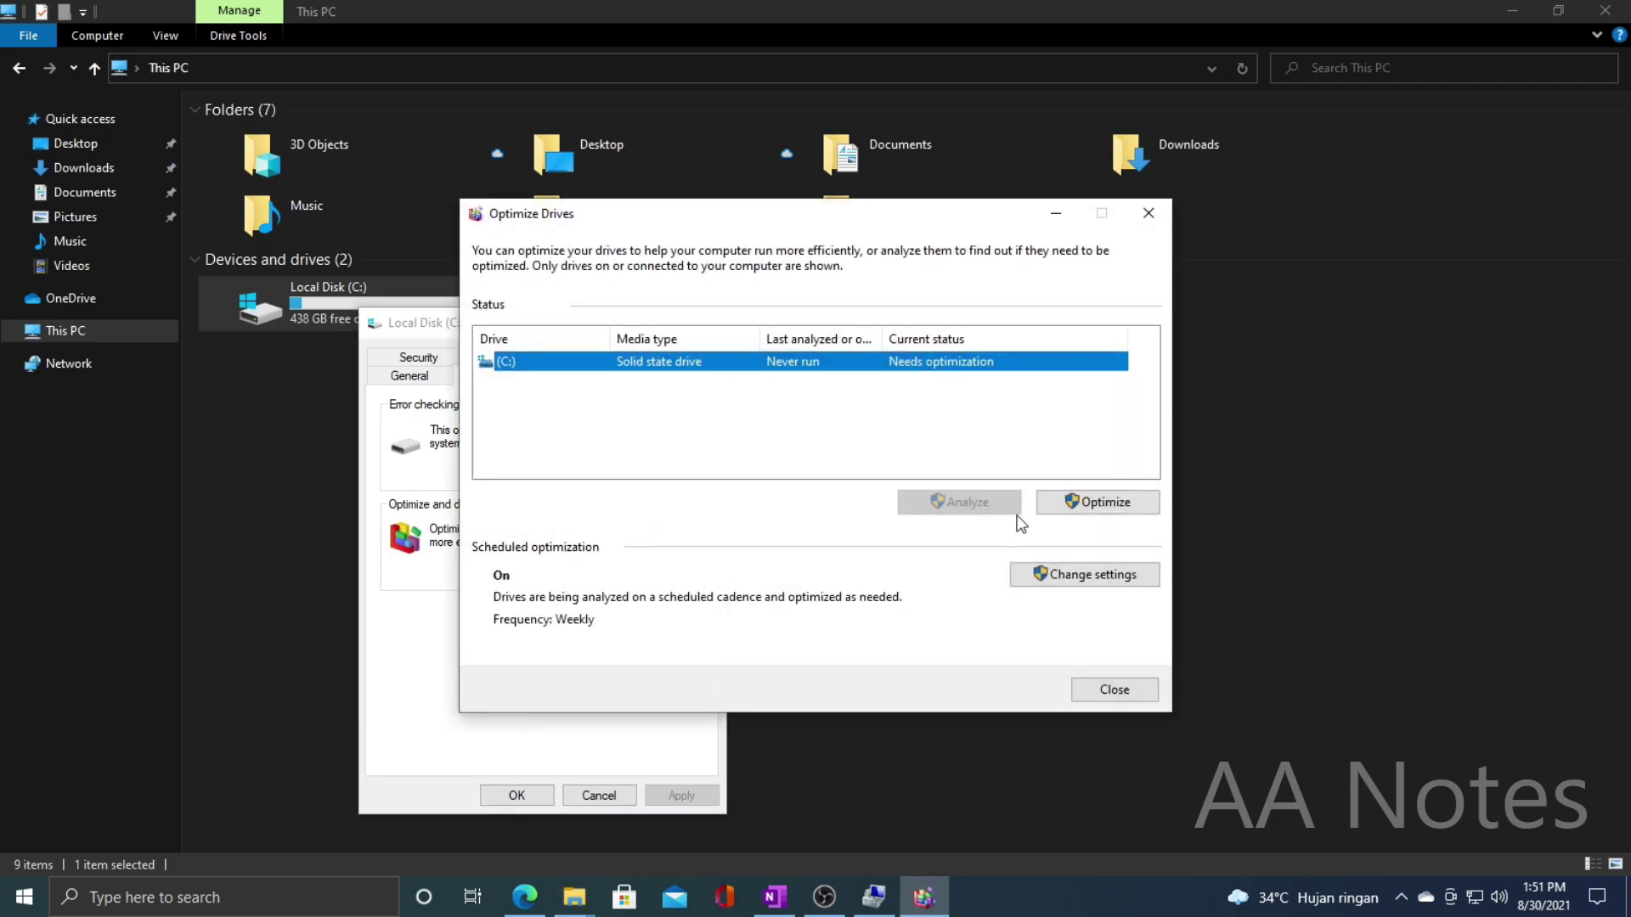
click(1095, 504)
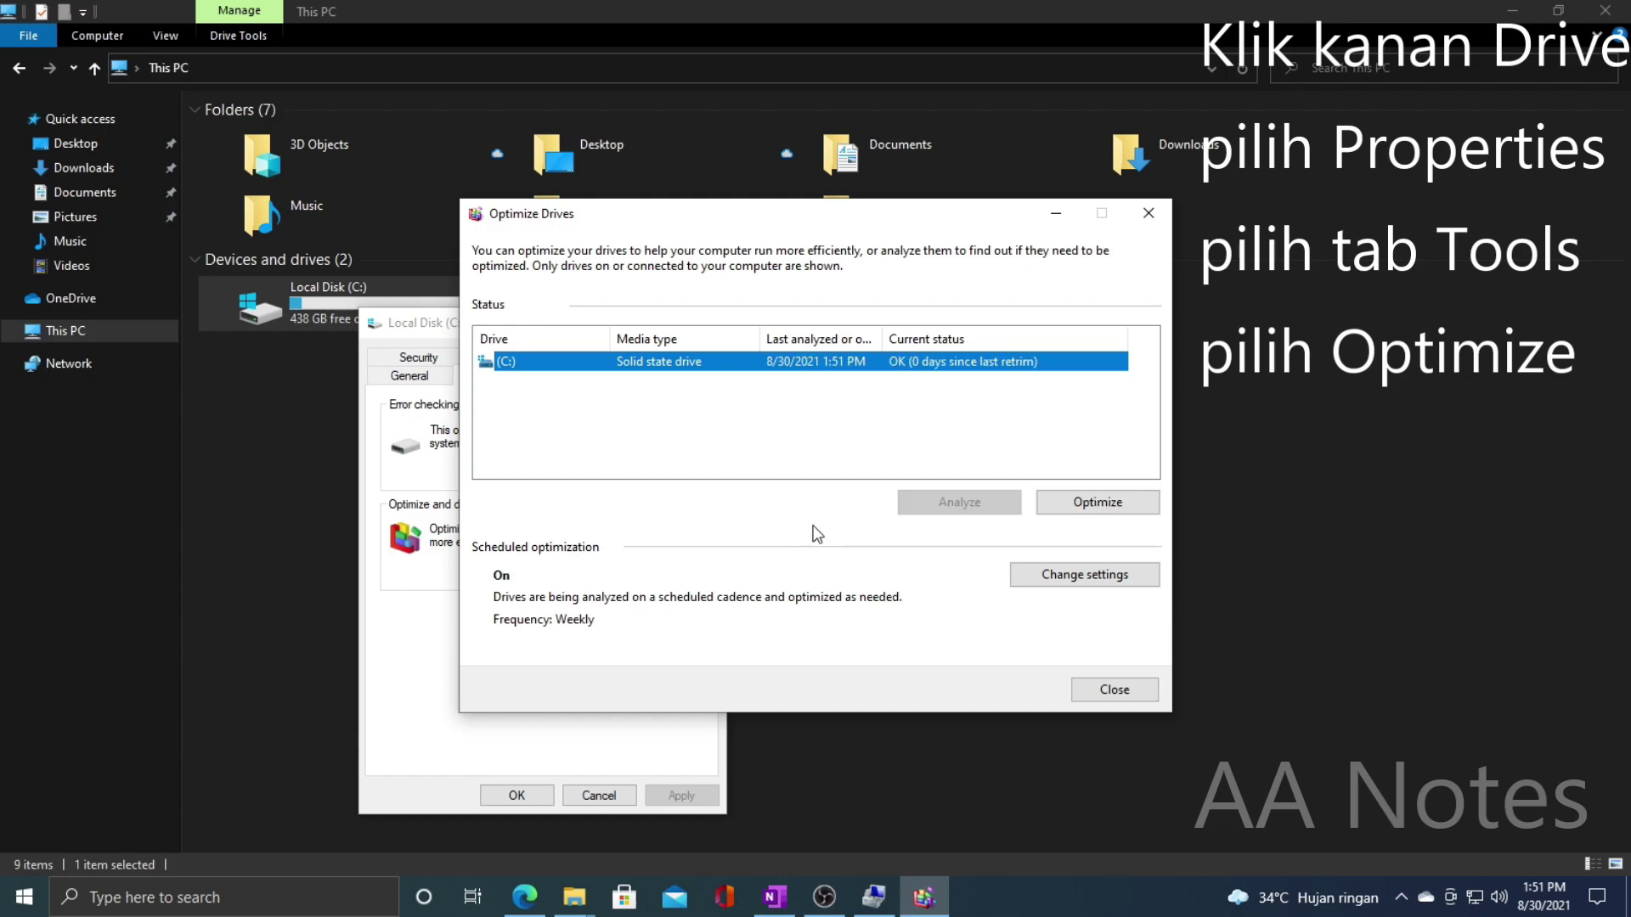
click(1115, 696)
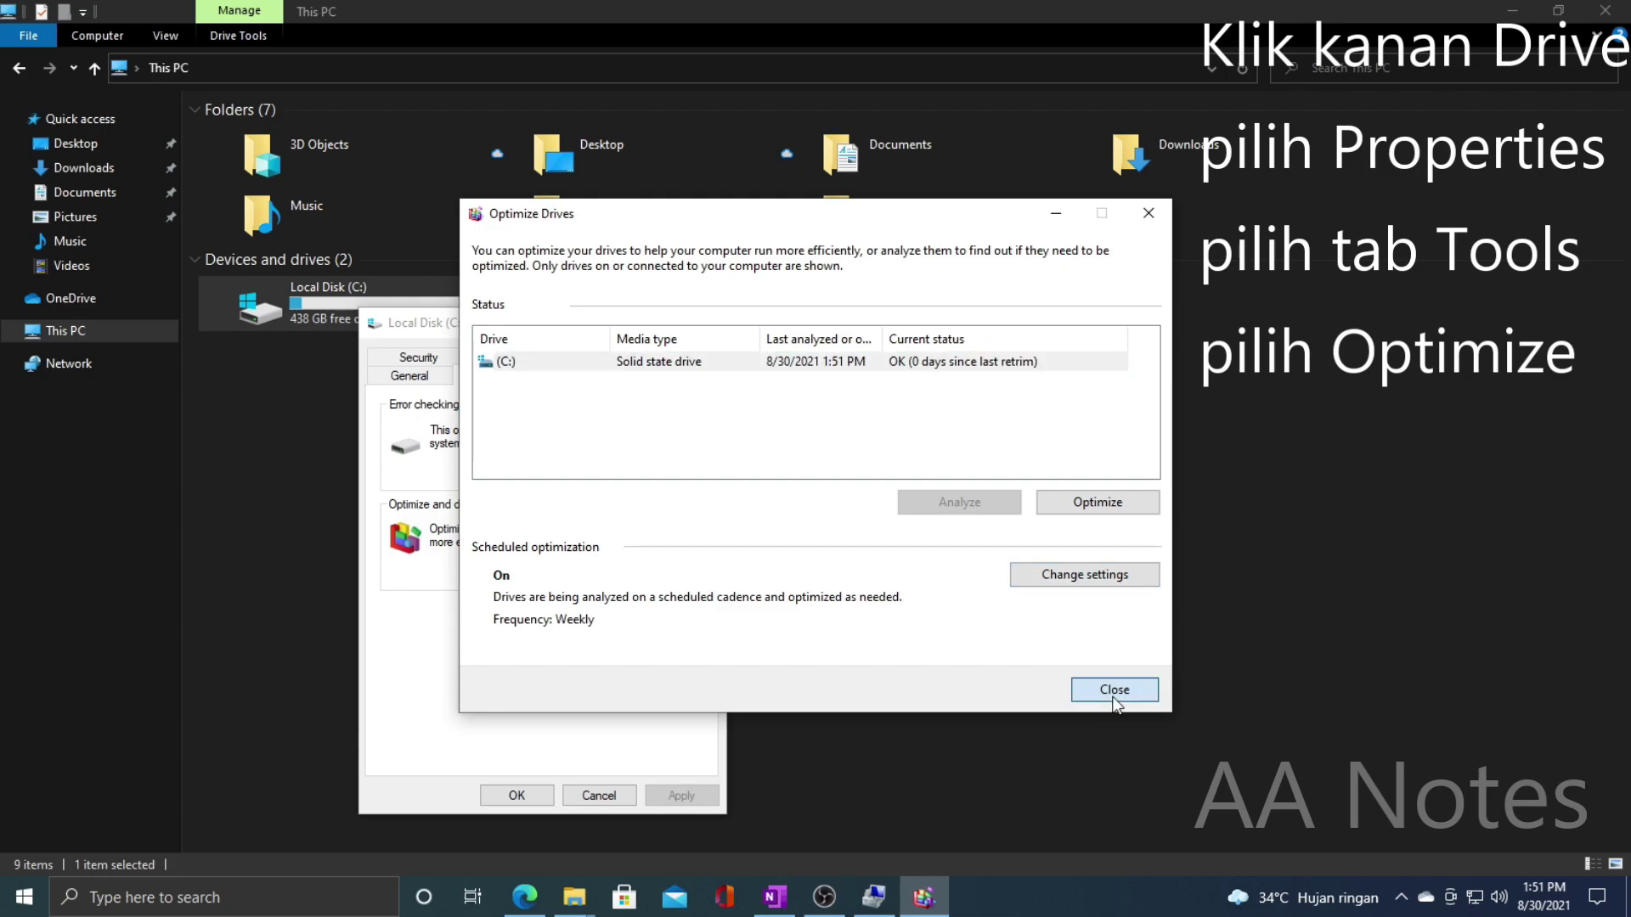
click(710, 323)
Step: Open Computer Management for This PC, close the duplicate window and display Disk Management in the remaining one
right_click(329, 305)
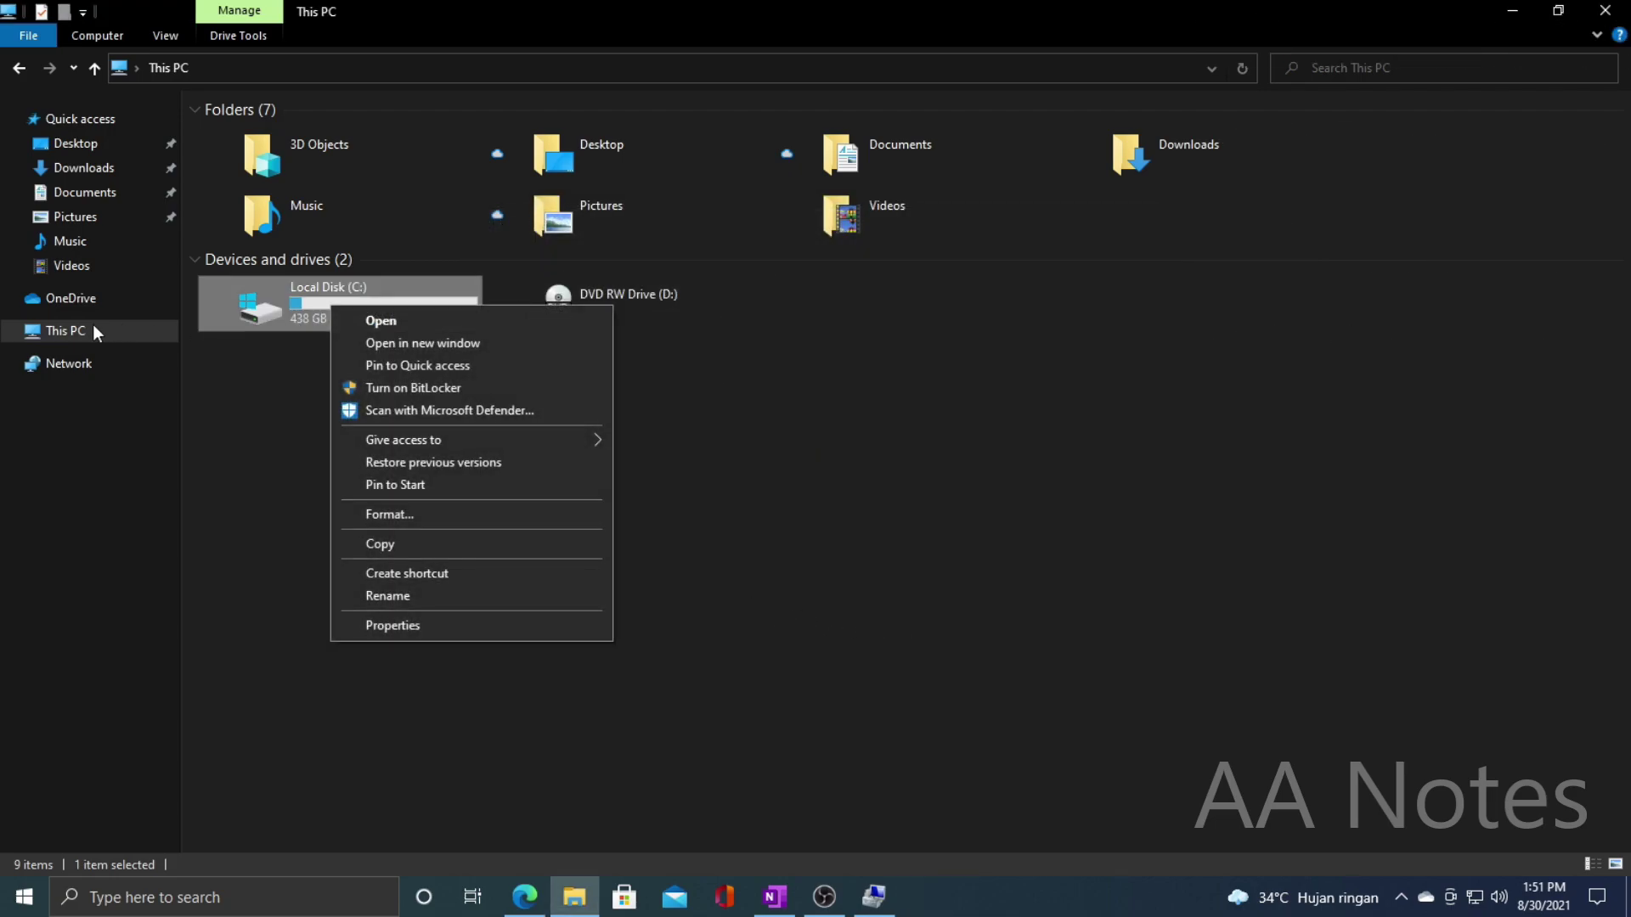
right_click(93, 331)
click(136, 375)
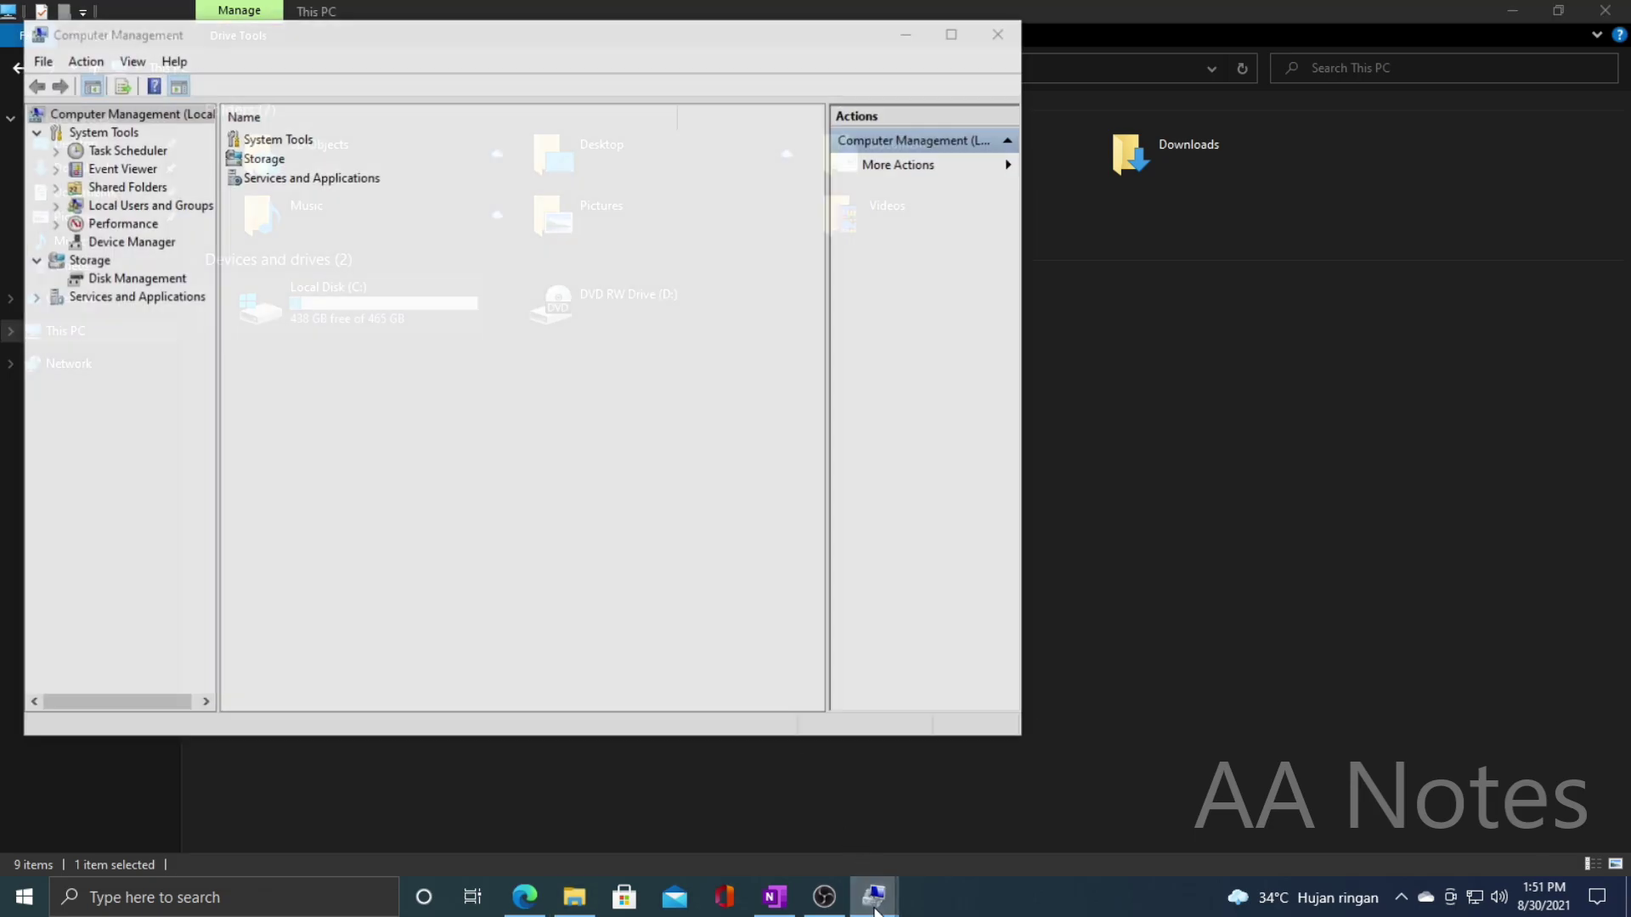
mouse_move(874, 896)
mouse_move(951, 775)
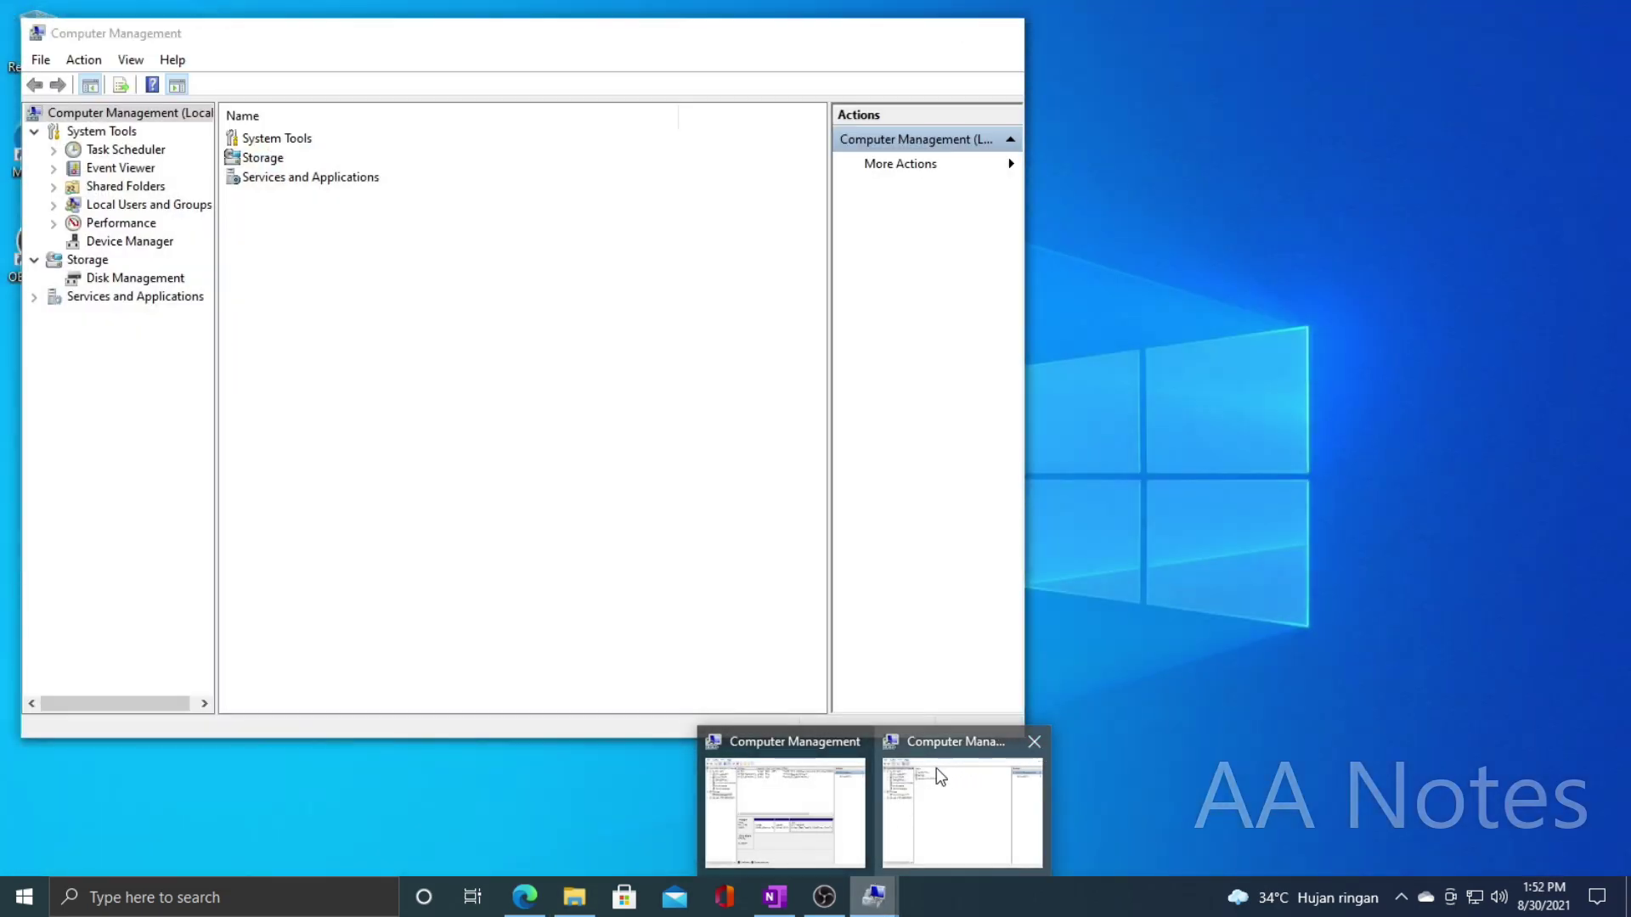
click(1033, 742)
click(822, 786)
click(140, 279)
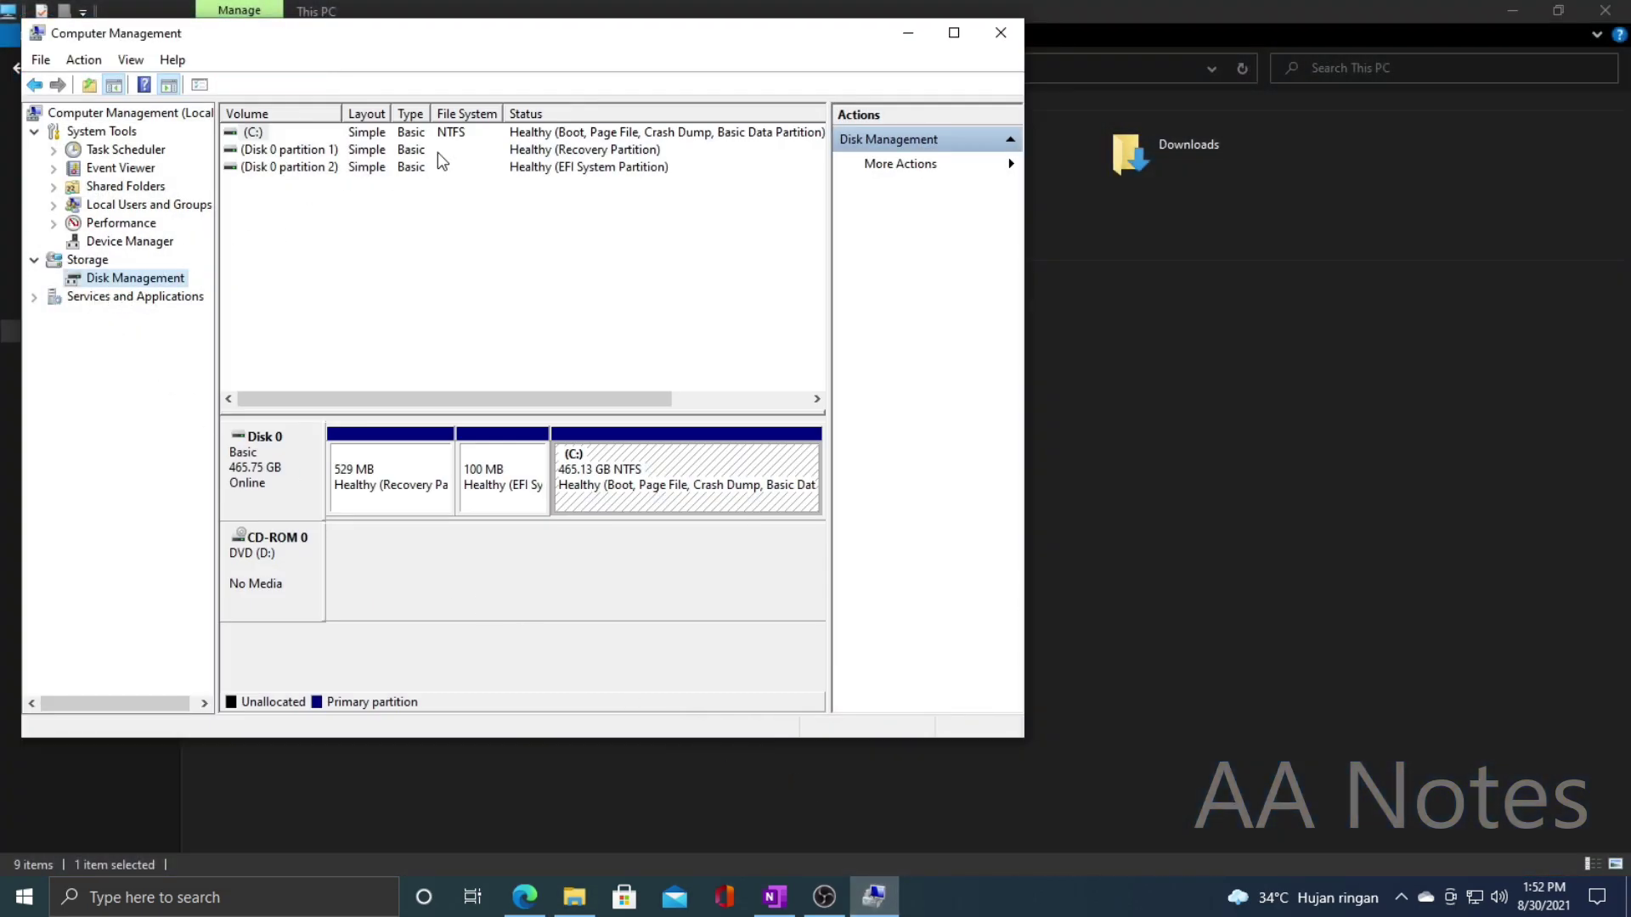
Step: Query the shrink space of volume C: in Disk Management, then dismiss the dialog and close Computer Management
right_click(701, 492)
click(764, 654)
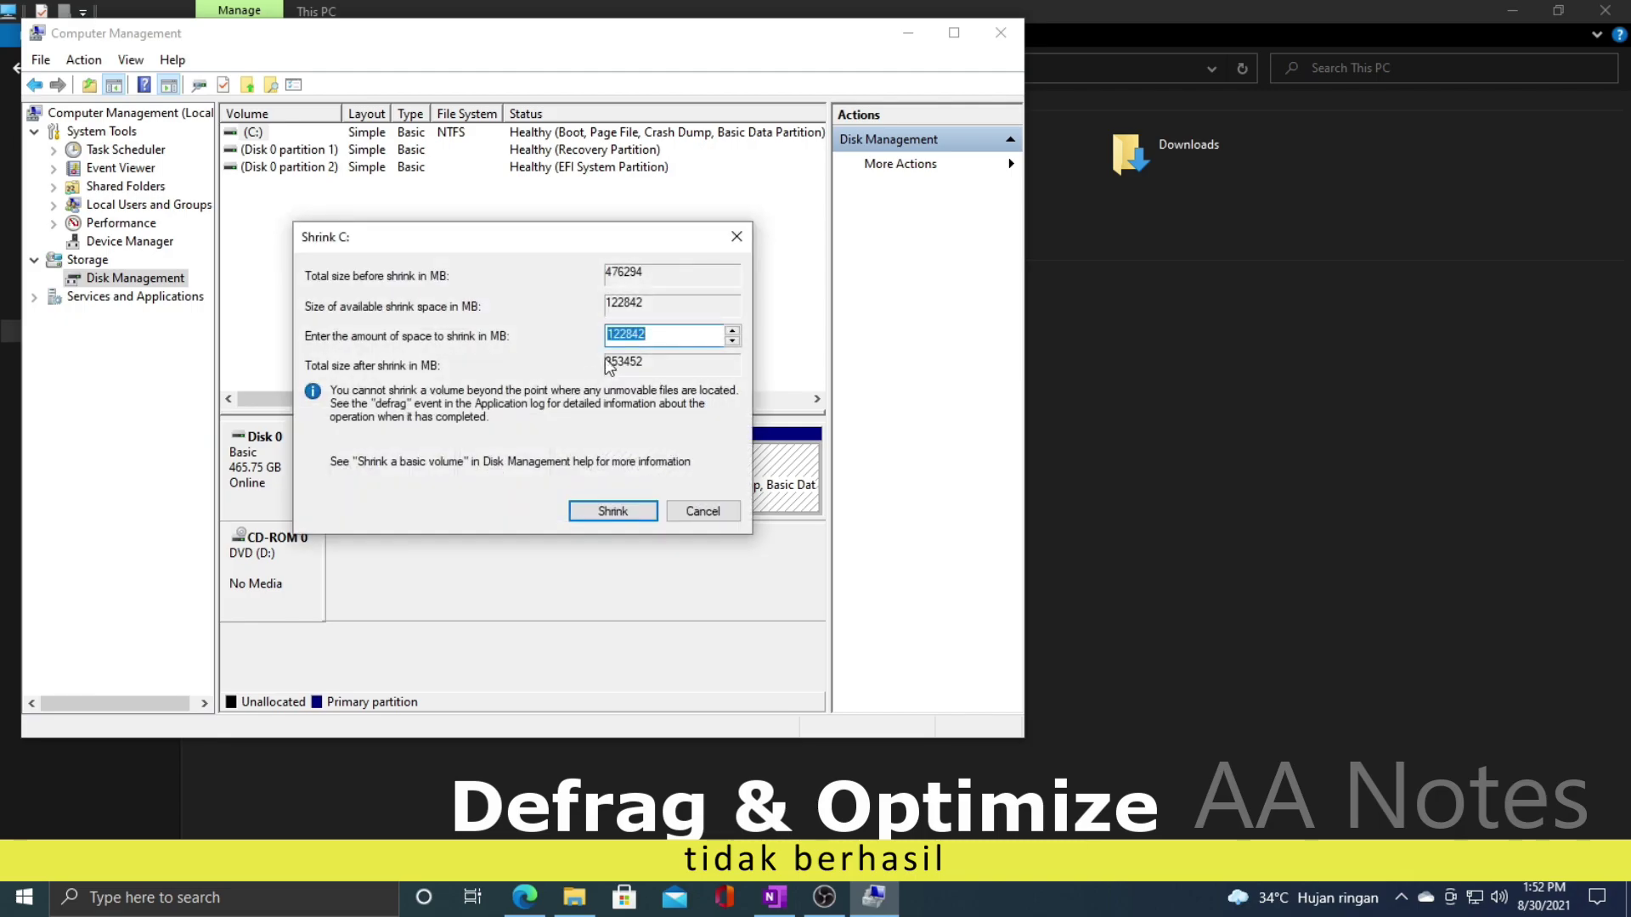
click(732, 237)
click(1001, 33)
Step: Search Windows for "Advanced system settings" and open the Virtual Memory settings from the advanced Performance Options
key(super+s)
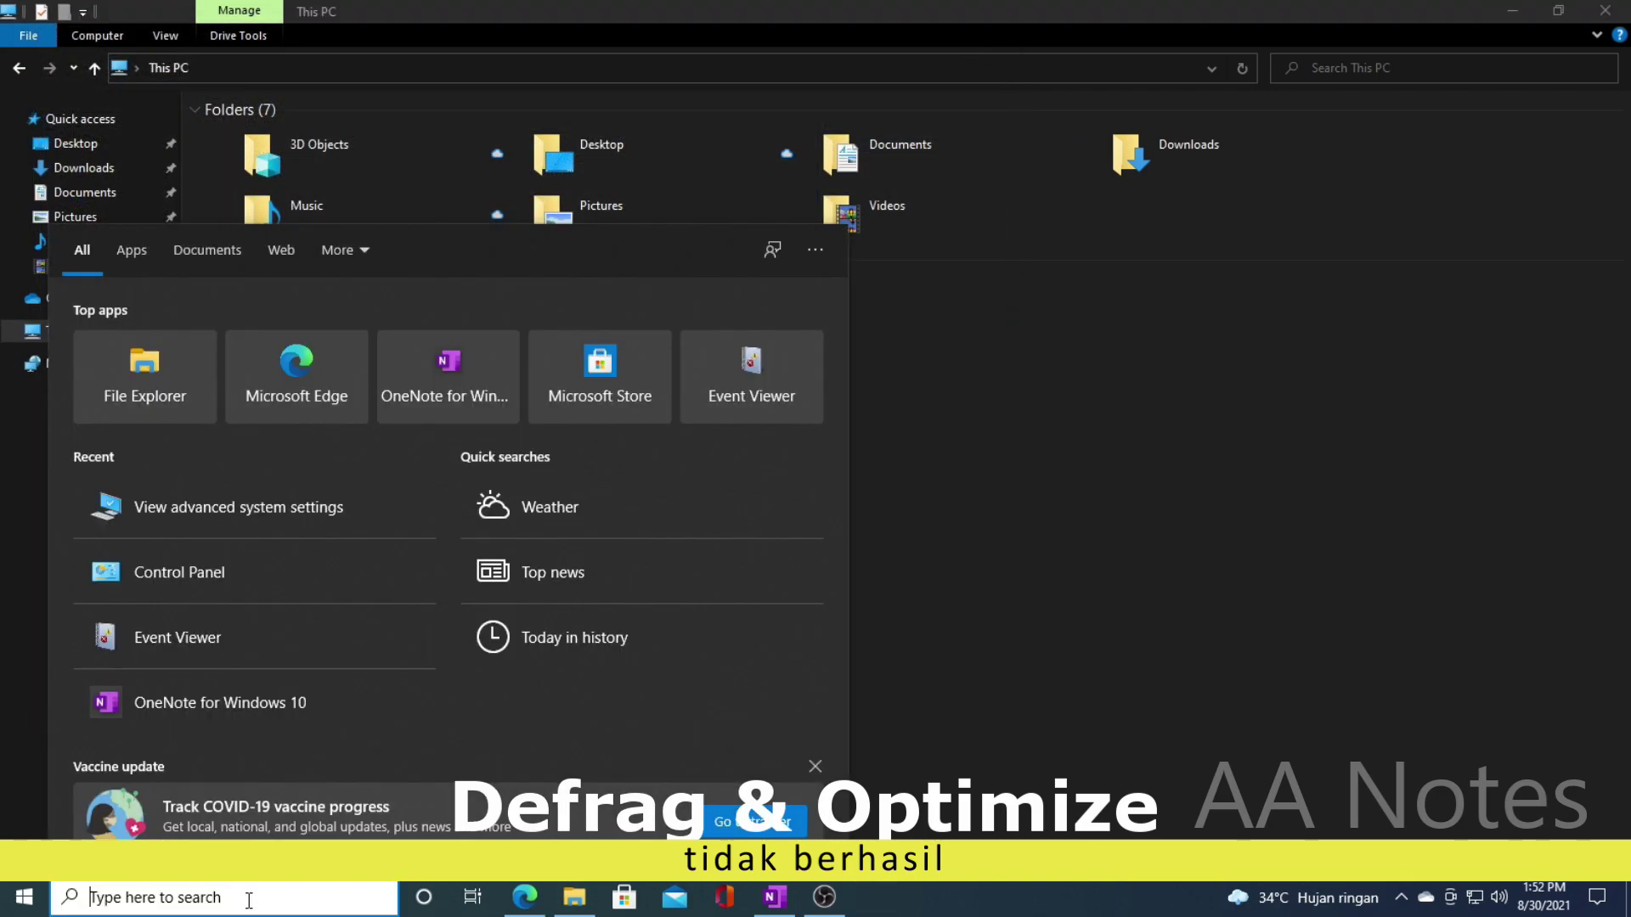
text(Advanced system settings)
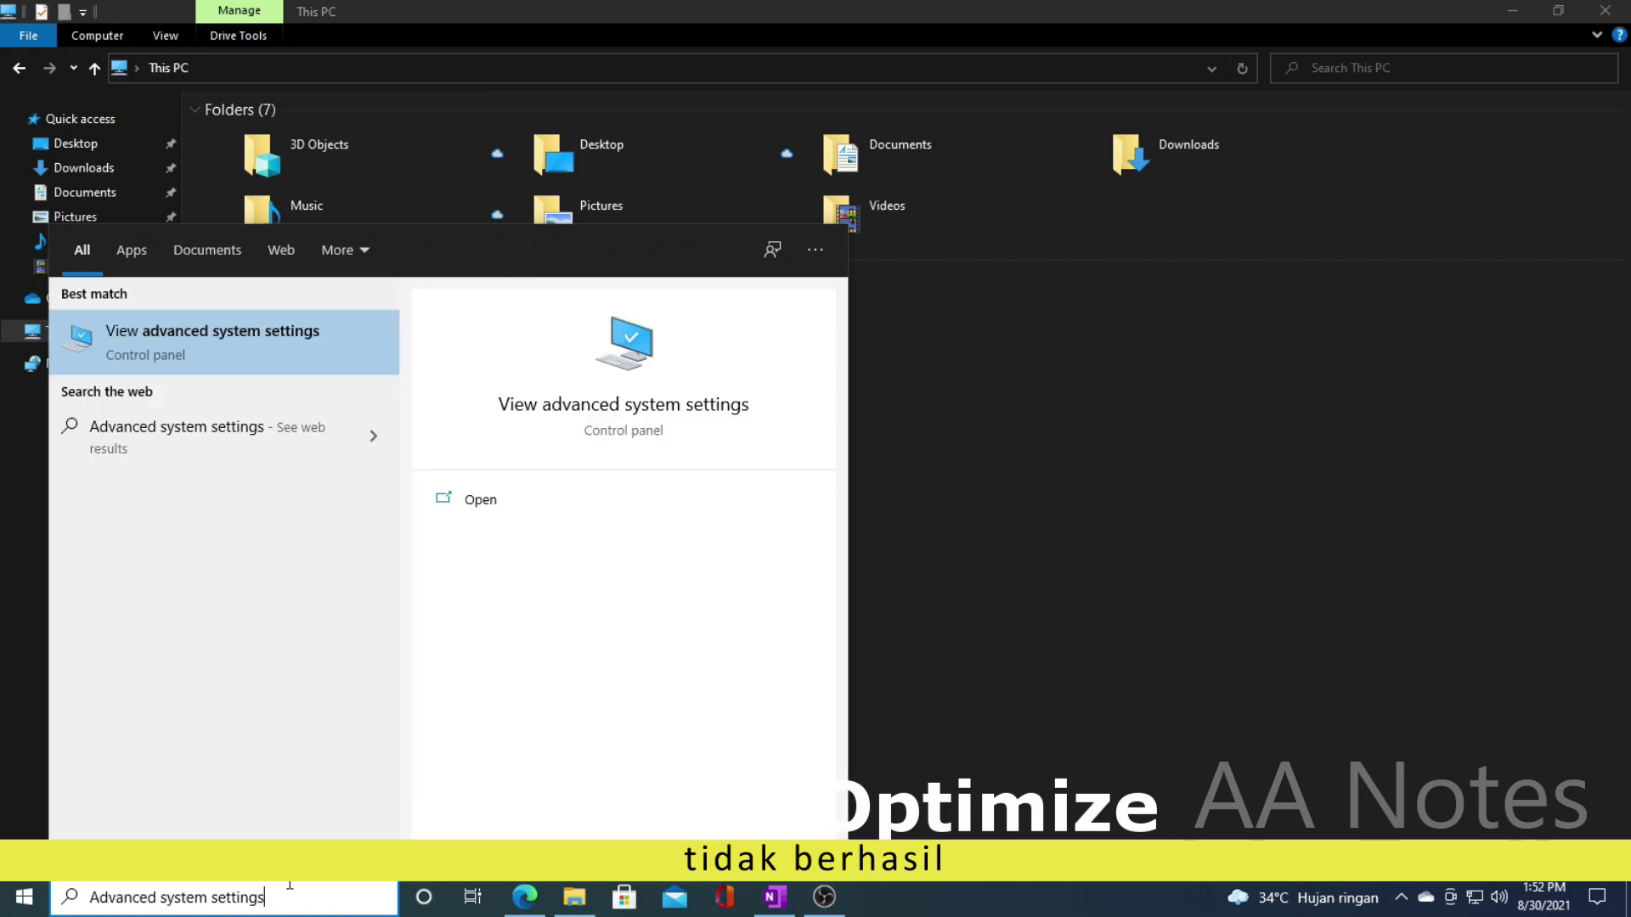
click(287, 345)
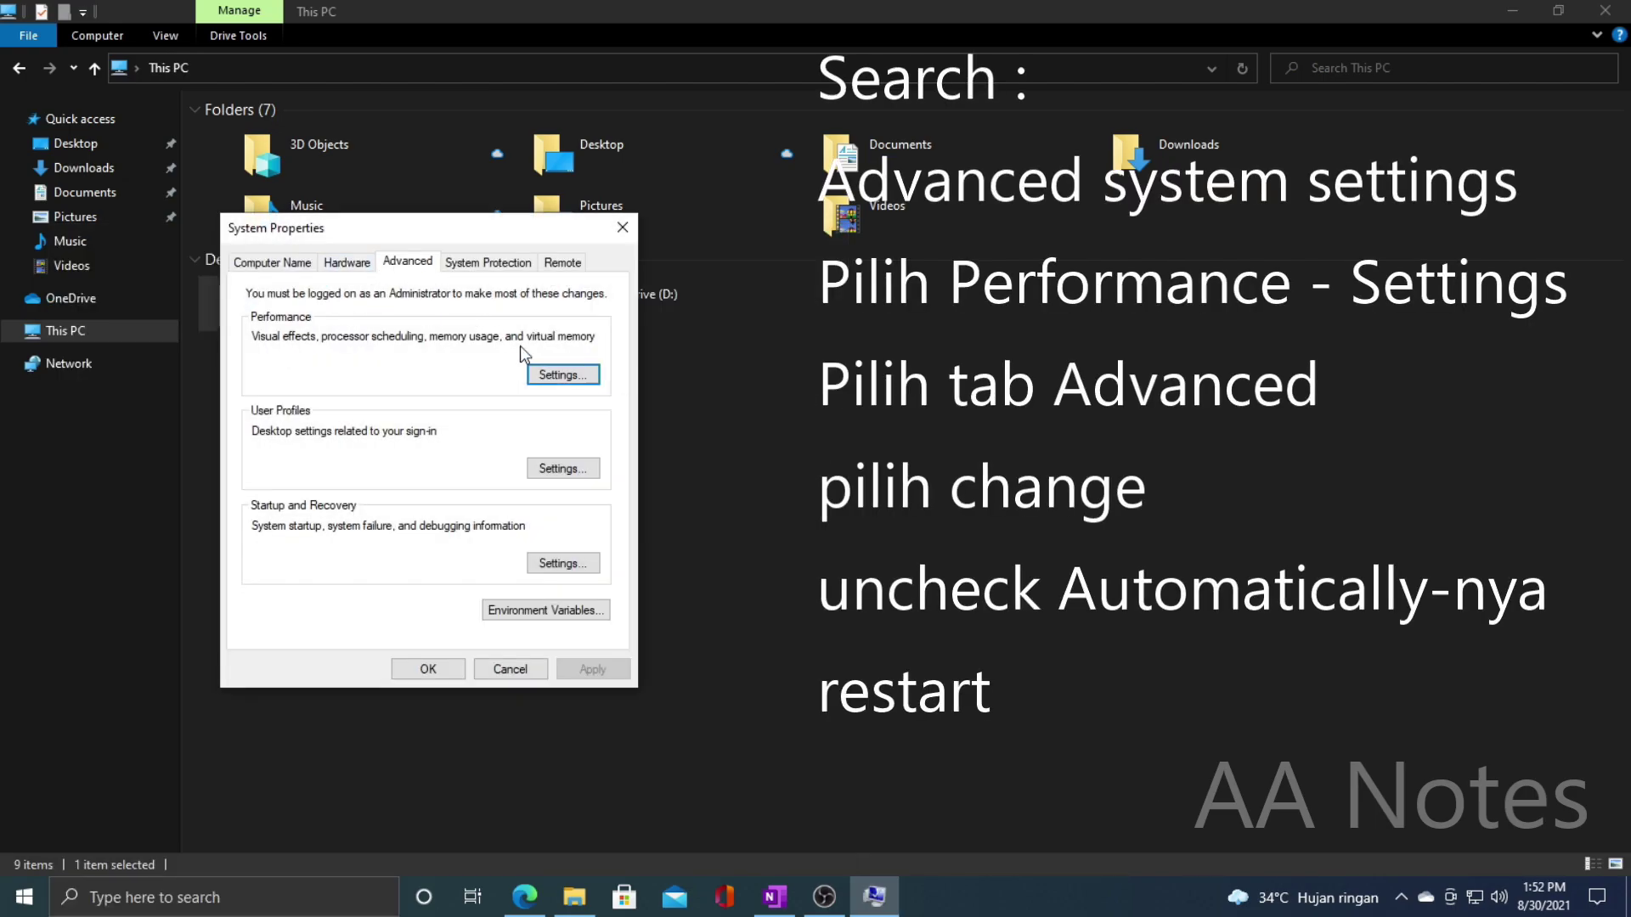
click(576, 374)
click(378, 303)
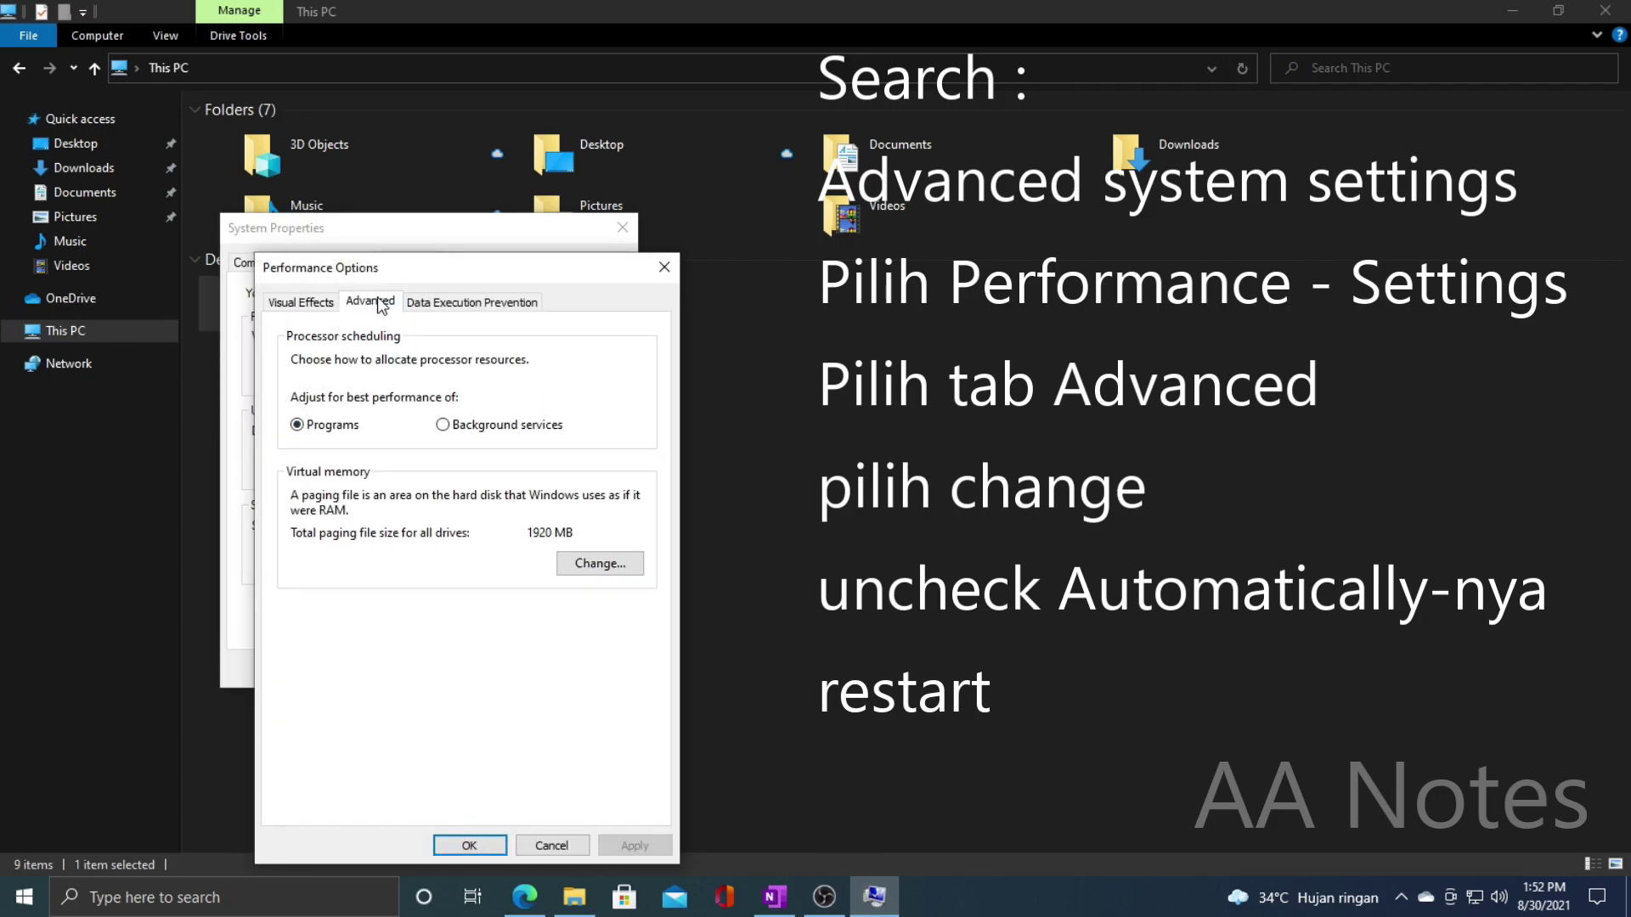
click(605, 564)
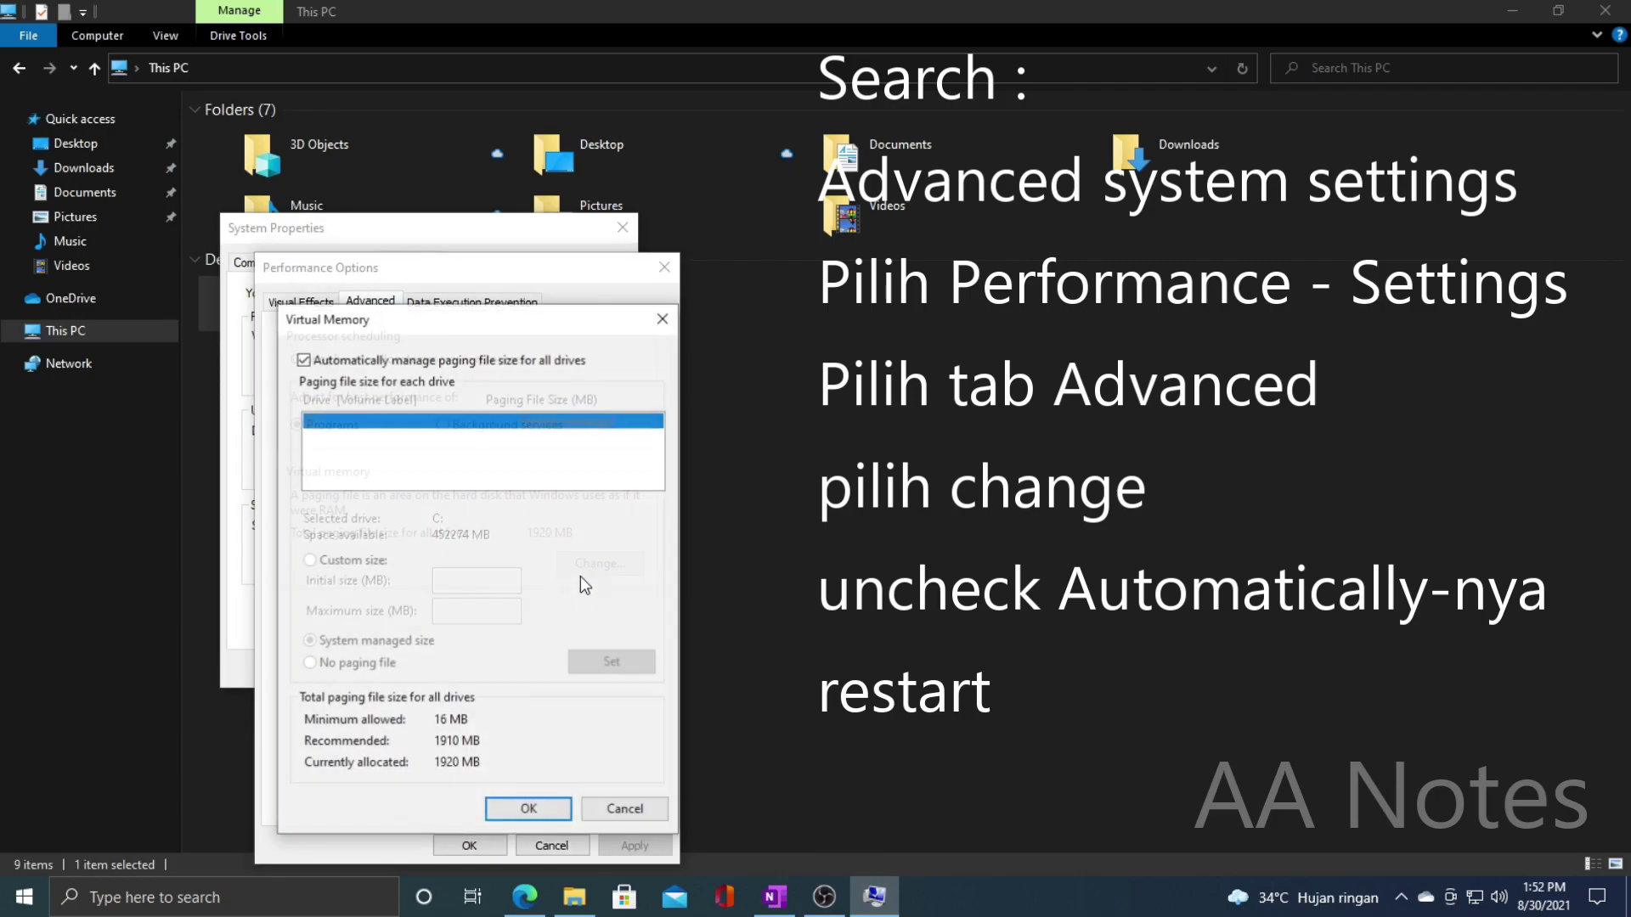
Step: Turn off automatic paging file management for all drives, apply the system managed size to C:, and confirm all the open settings dialogs
click(303, 359)
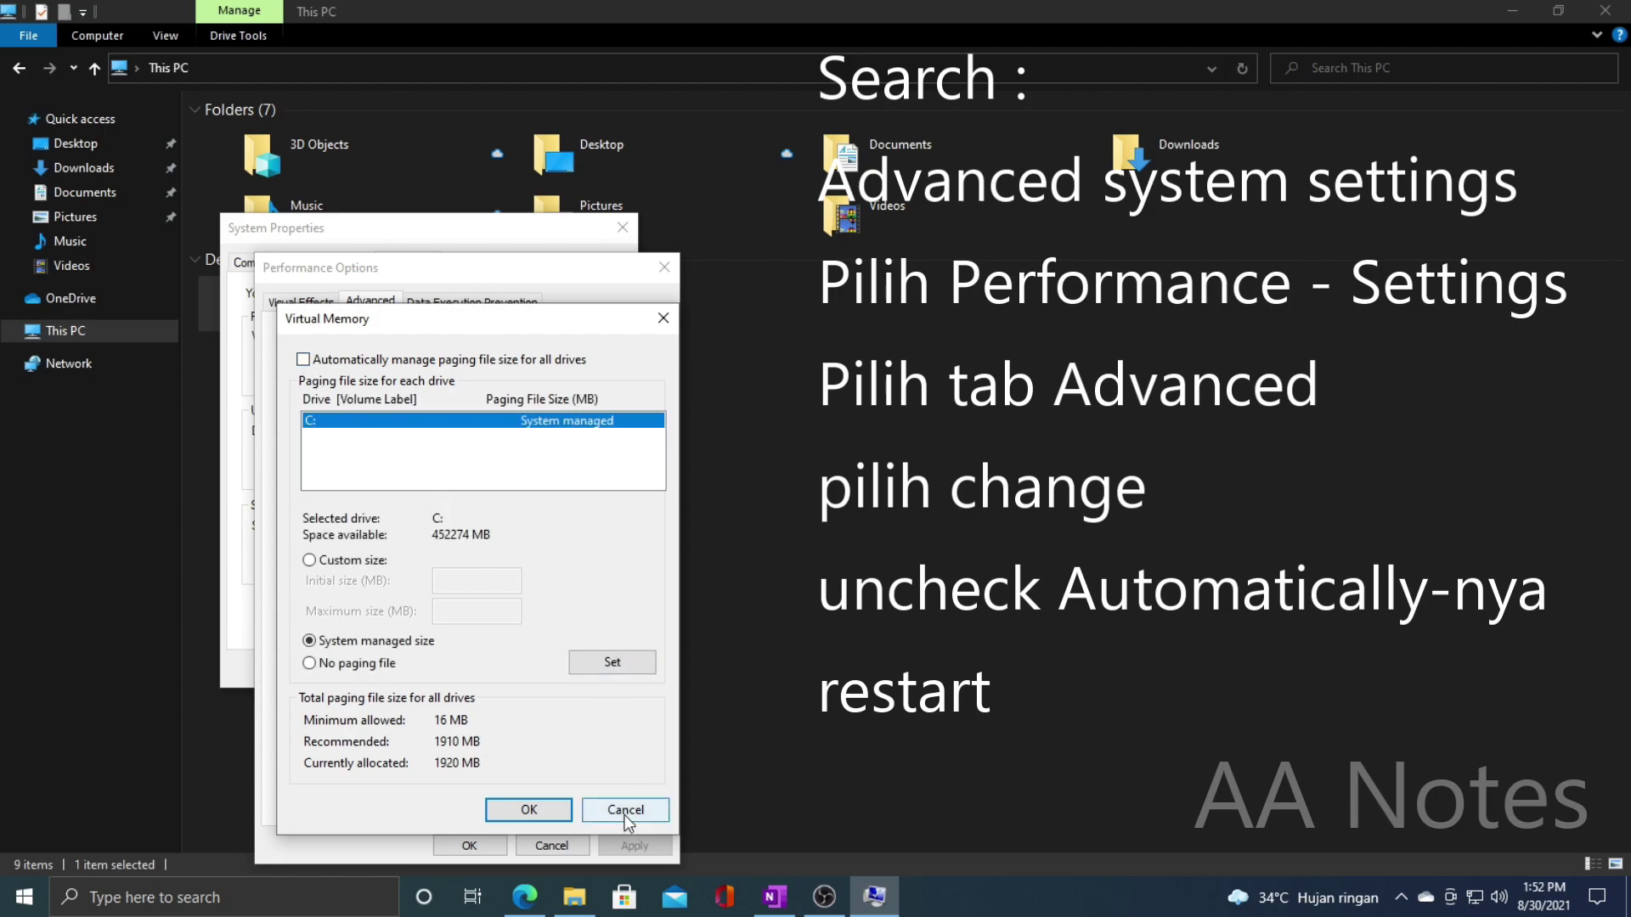
click(615, 662)
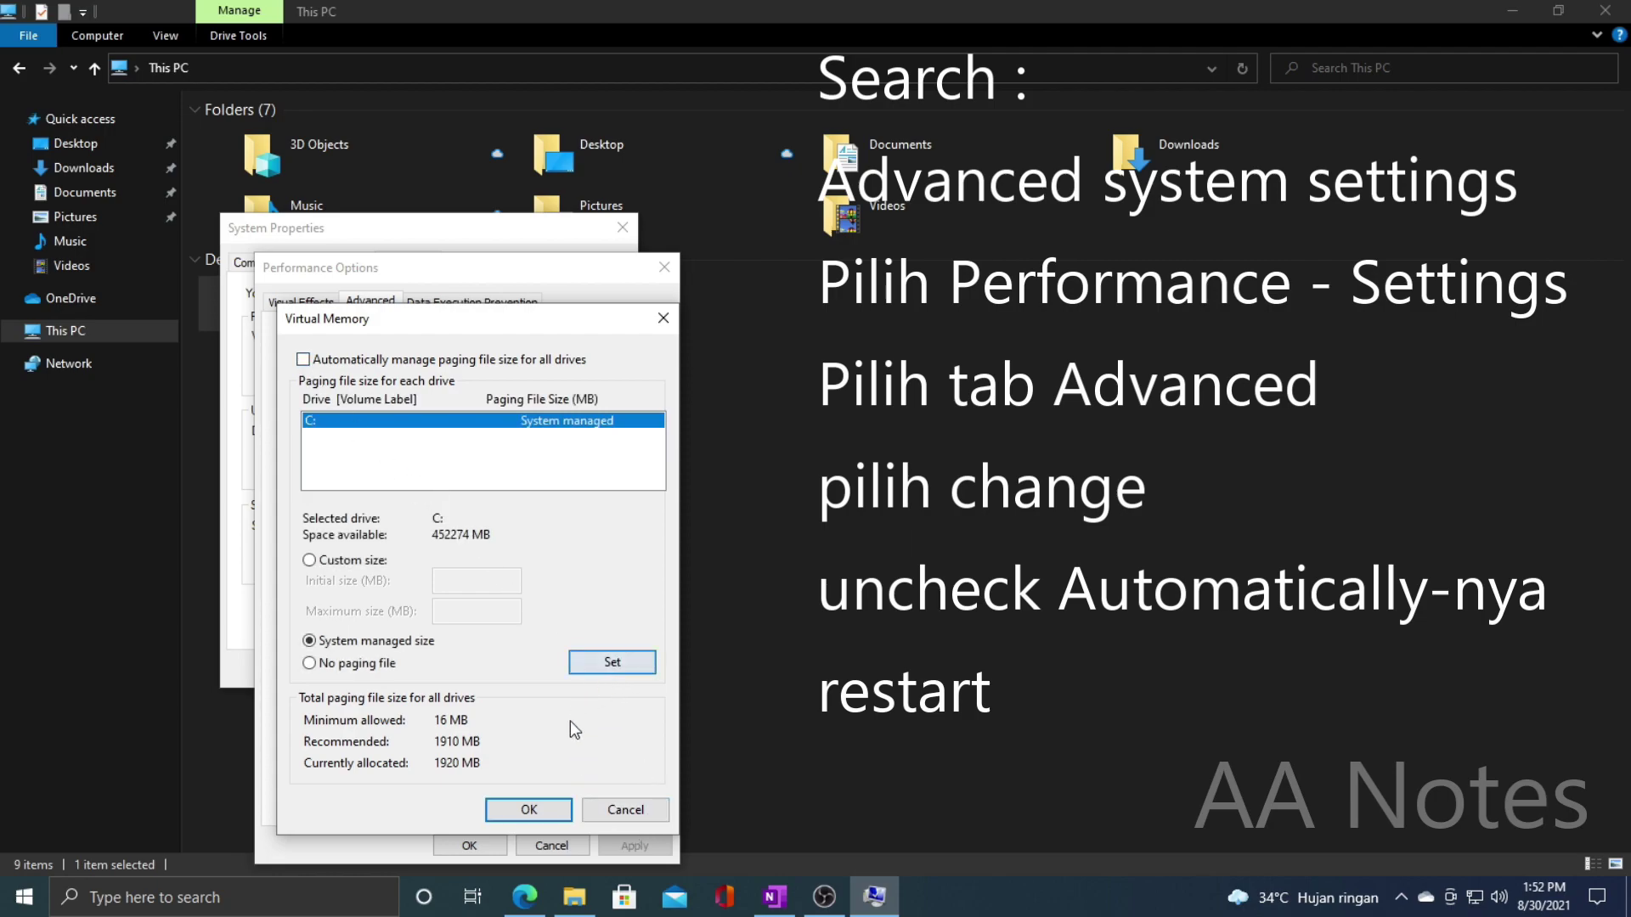
click(543, 812)
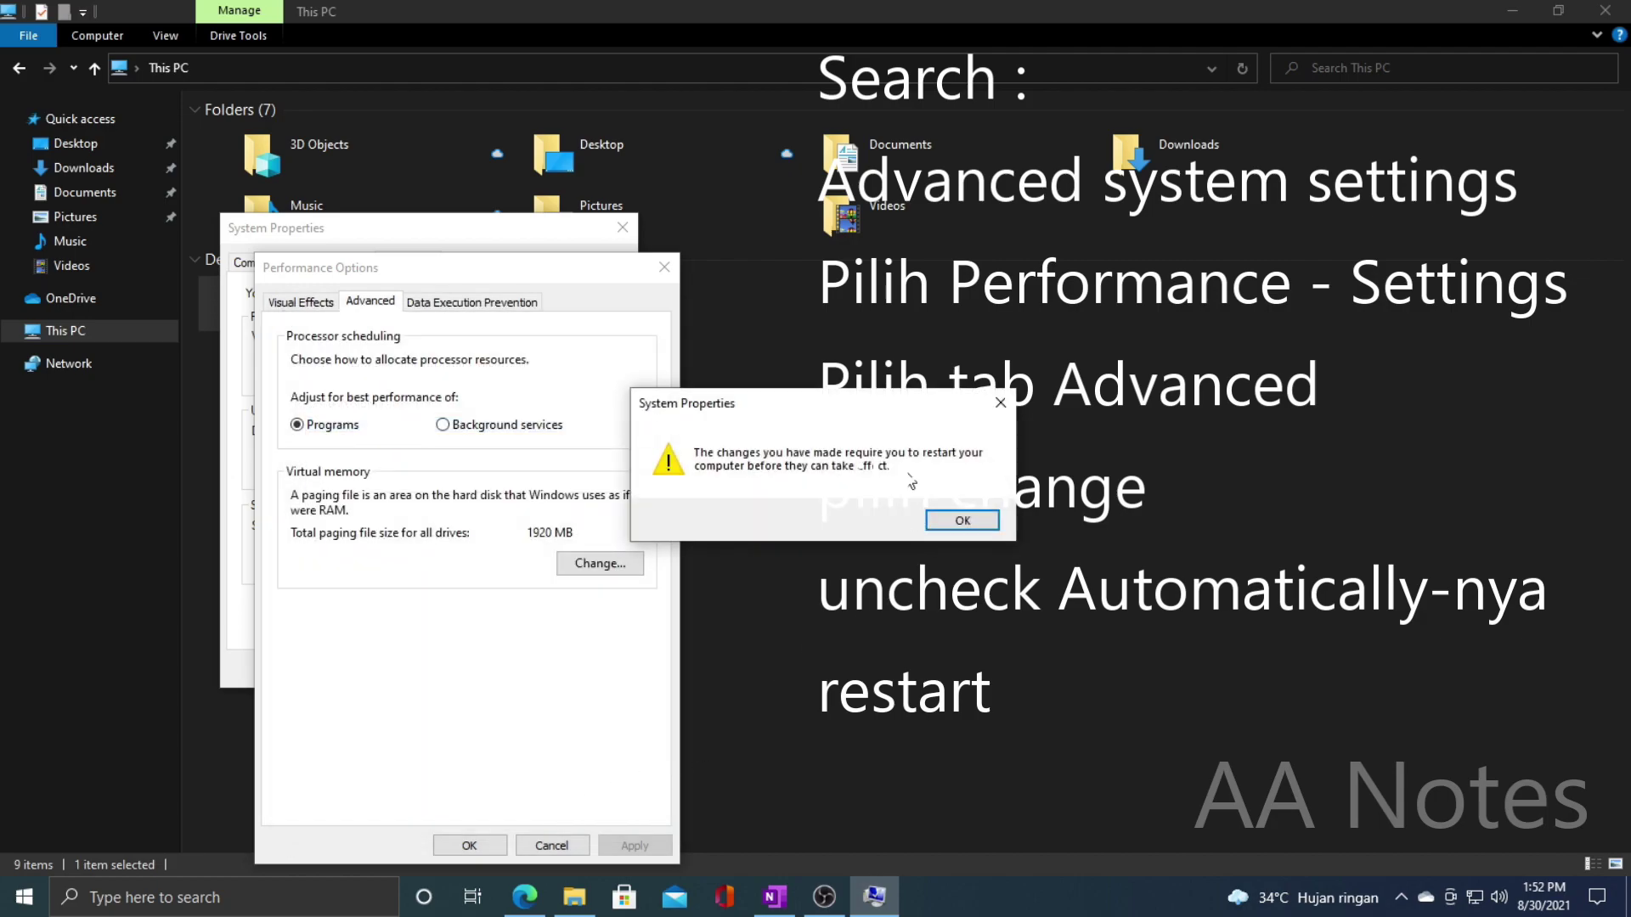
click(977, 524)
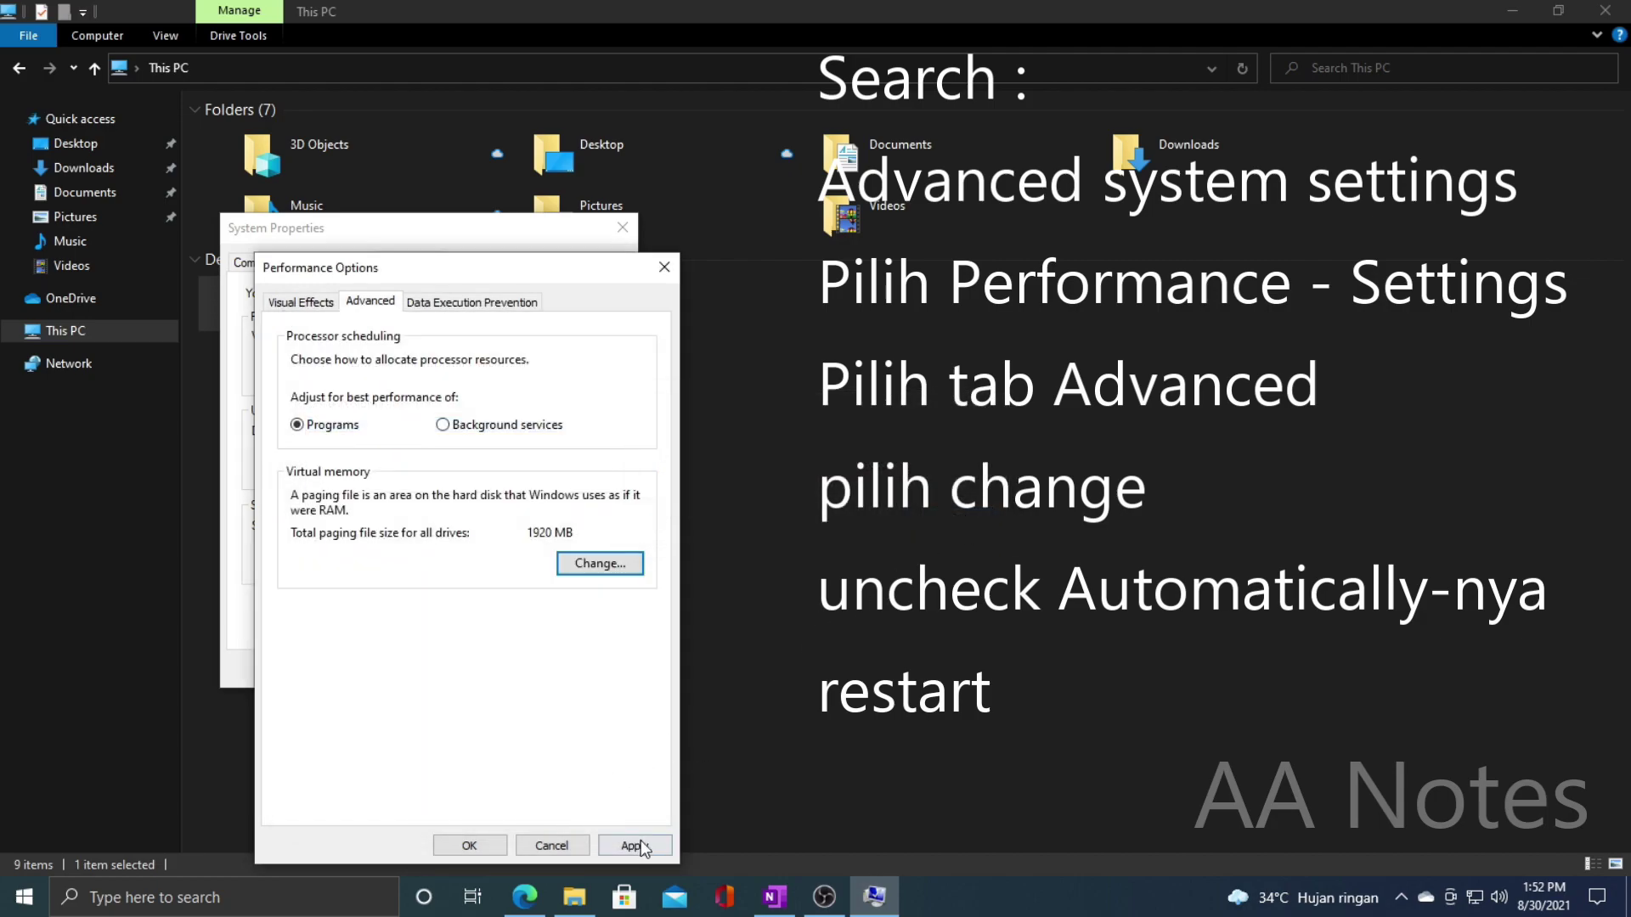
click(471, 841)
click(441, 675)
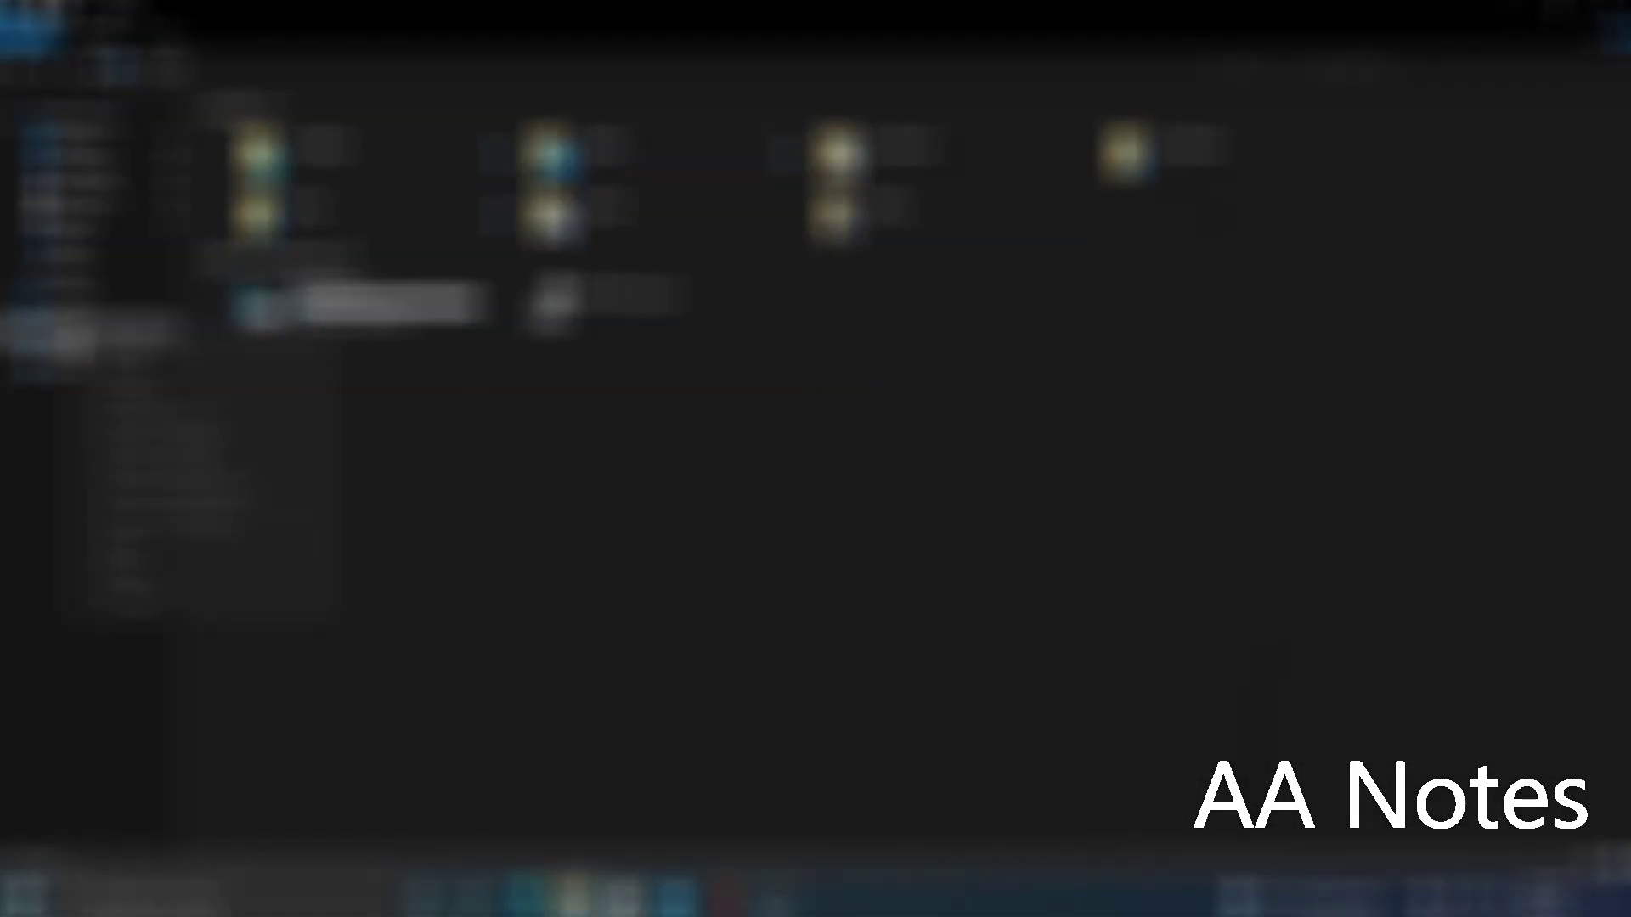
Step: Open Computer Management for This PC and query the shrink space of volume C: in Disk Management
click(136, 400)
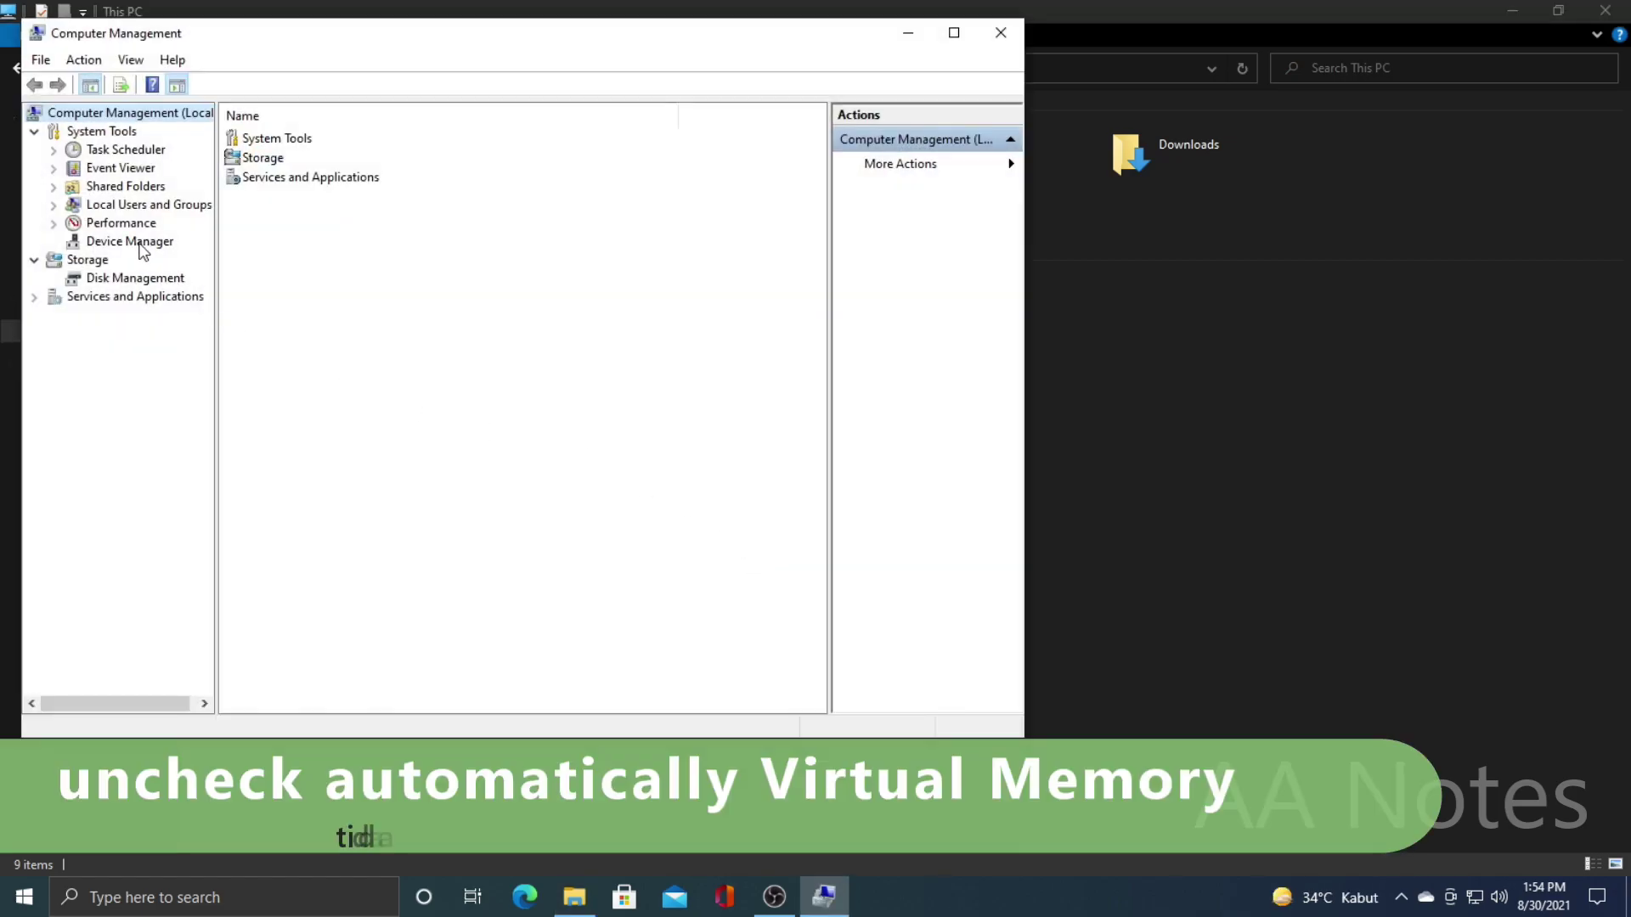
click(141, 244)
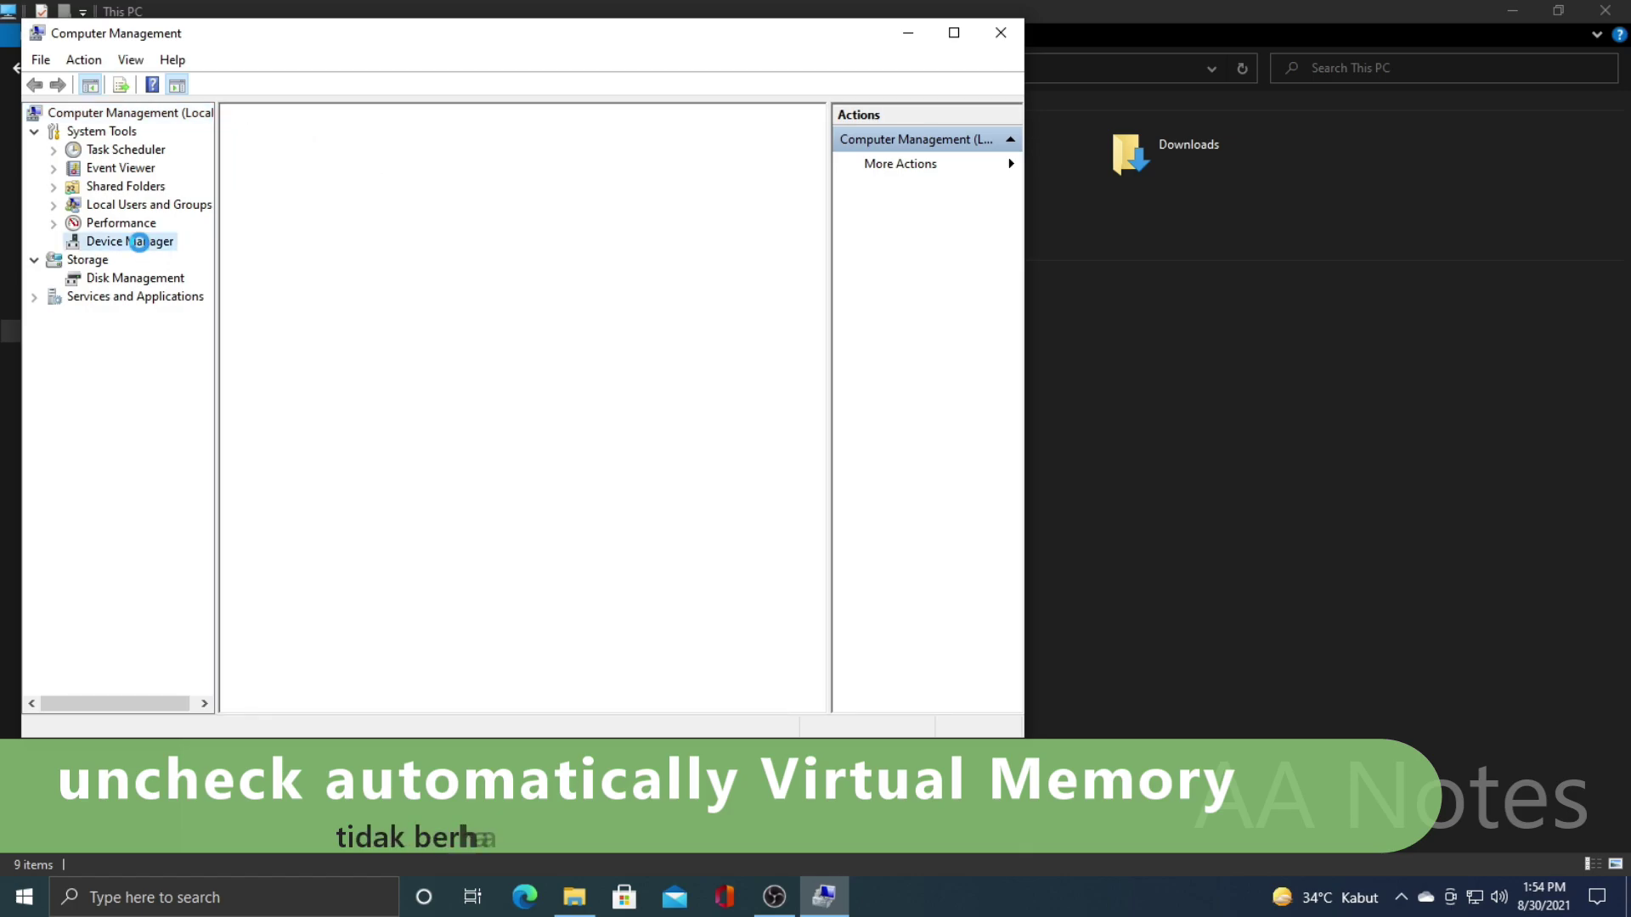
click(149, 281)
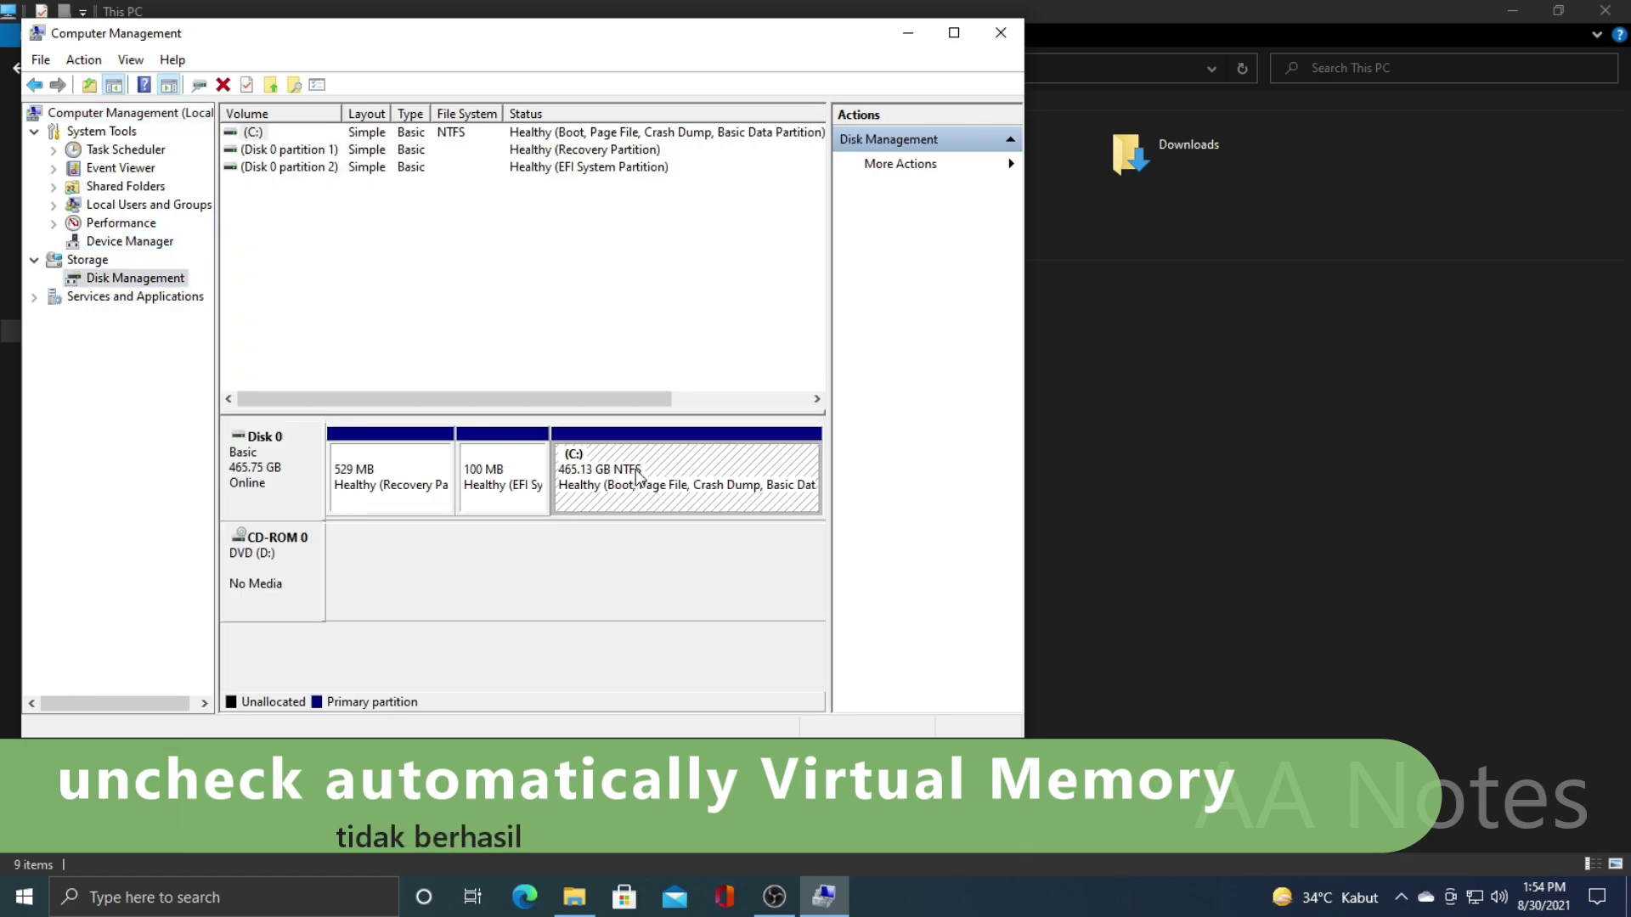
right_click(635, 468)
click(742, 643)
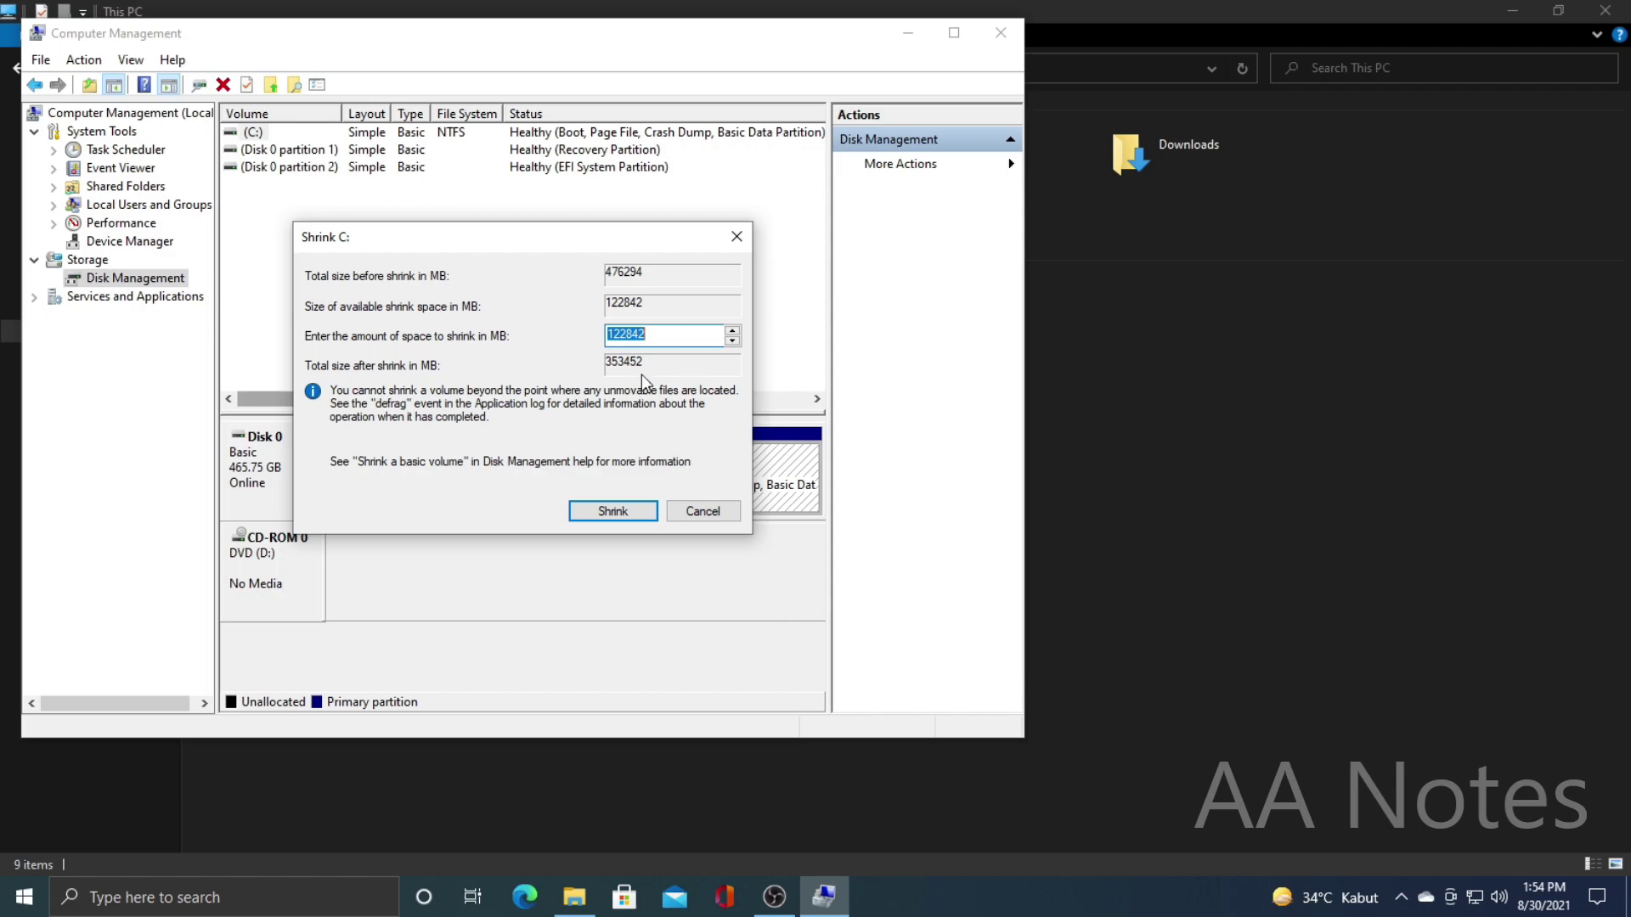
Step: Delete all but the most recent restore point of C: with Disk Cleanup, run the cleanup, and close the drive properties
click(350, 375)
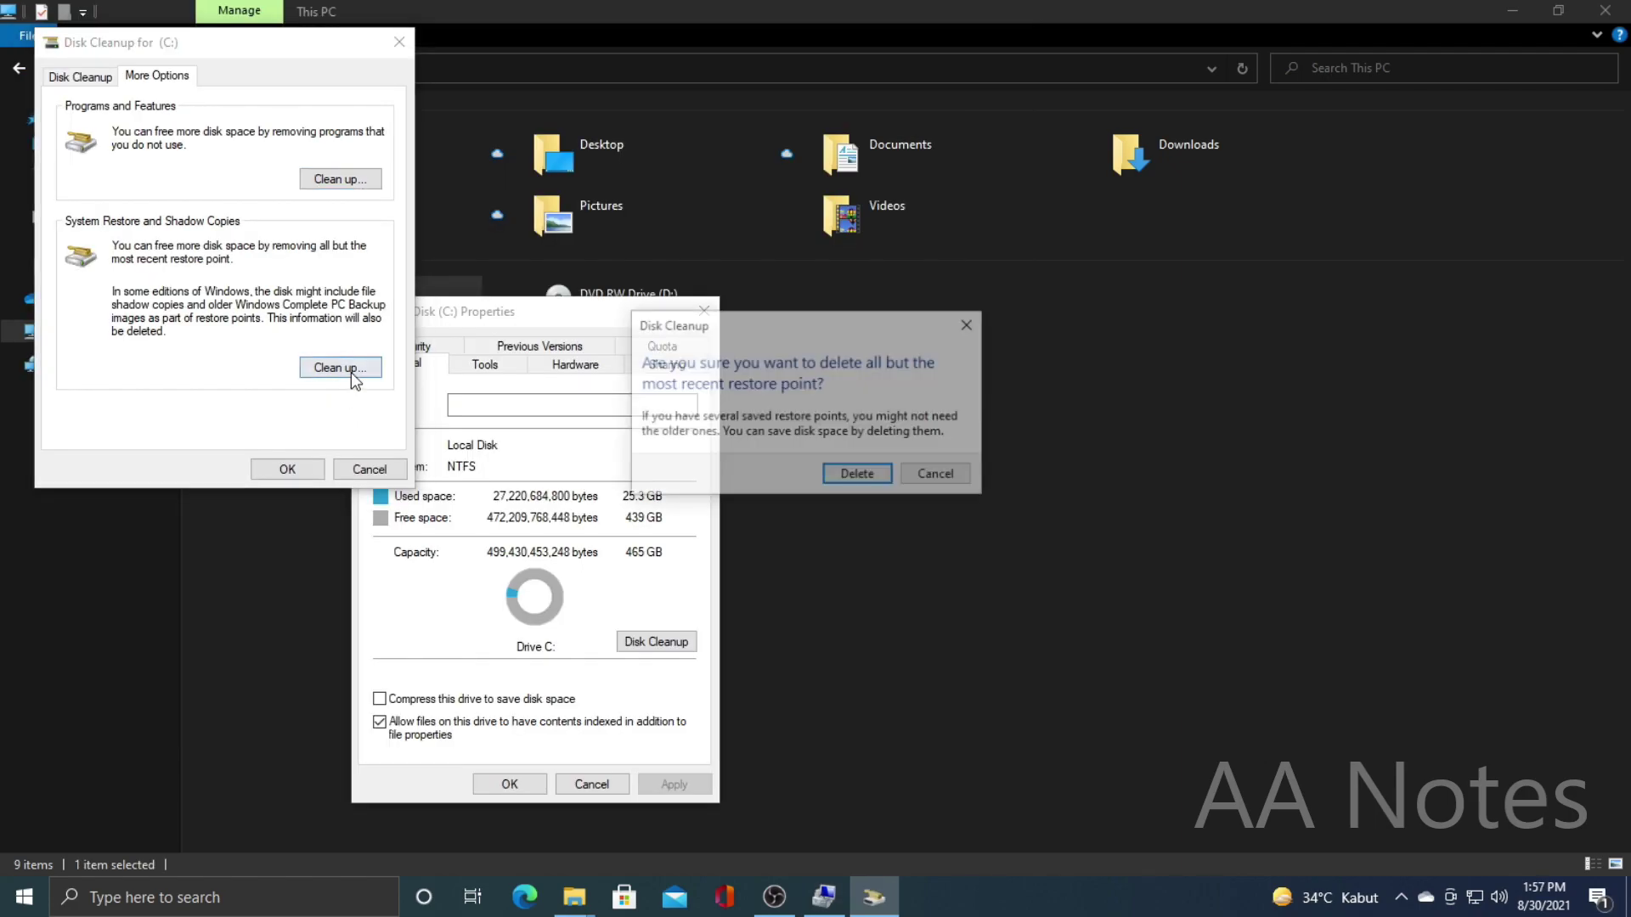
click(859, 476)
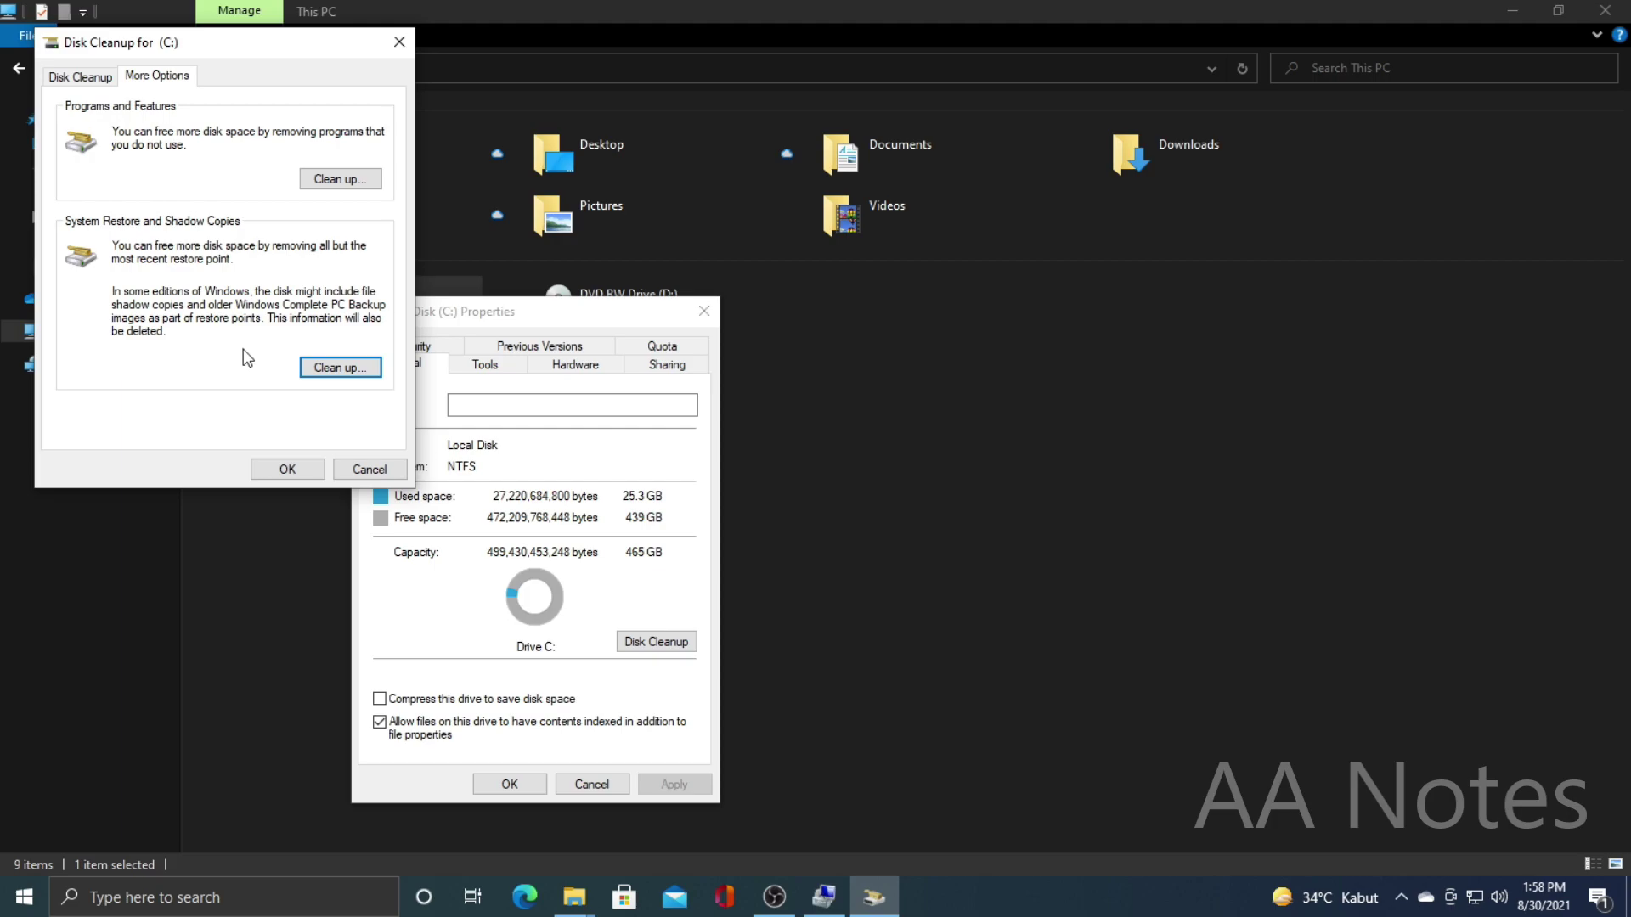
click(344, 374)
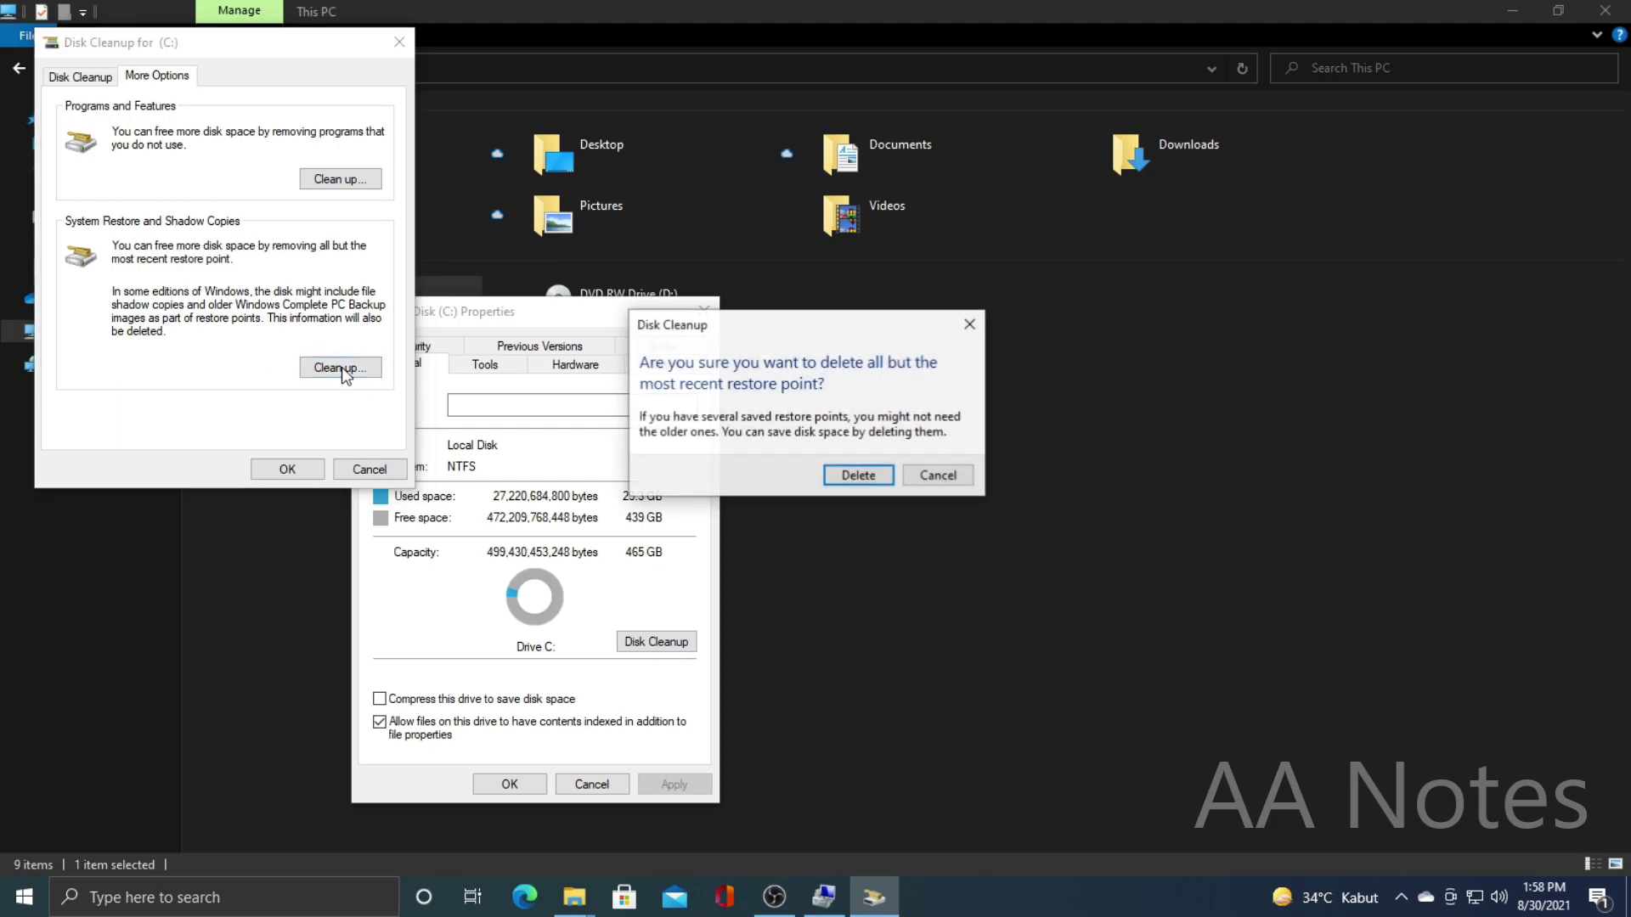
click(857, 473)
click(310, 469)
click(860, 458)
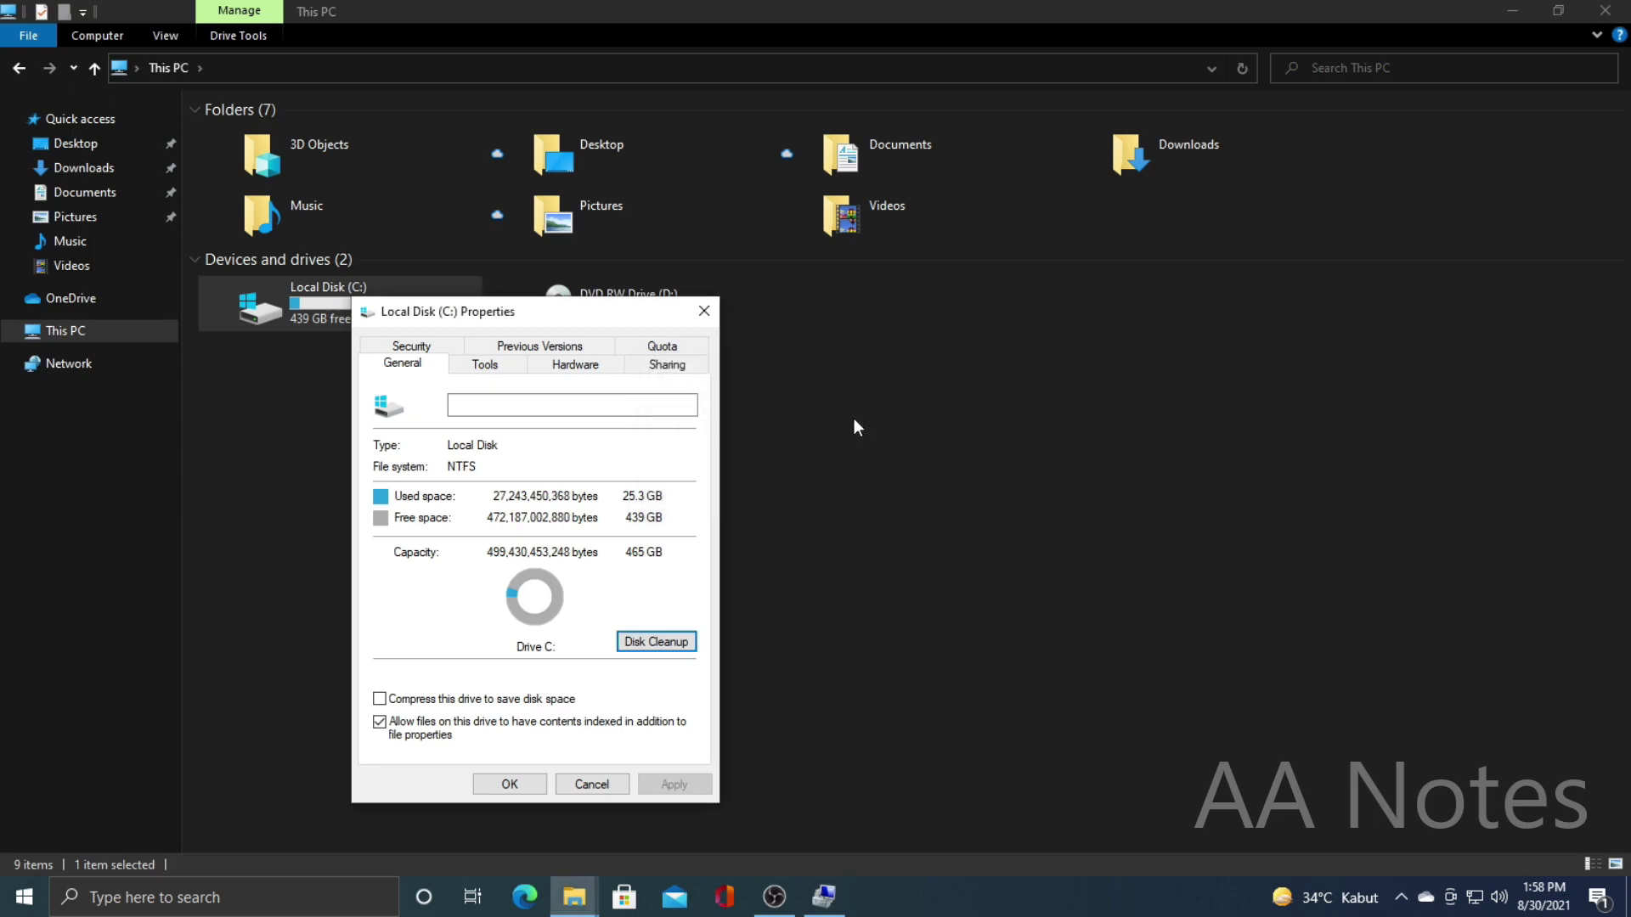
click(521, 784)
Step: Return to Disk Management in Computer Management and query the shrink space of volume C: again
right_click(82, 336)
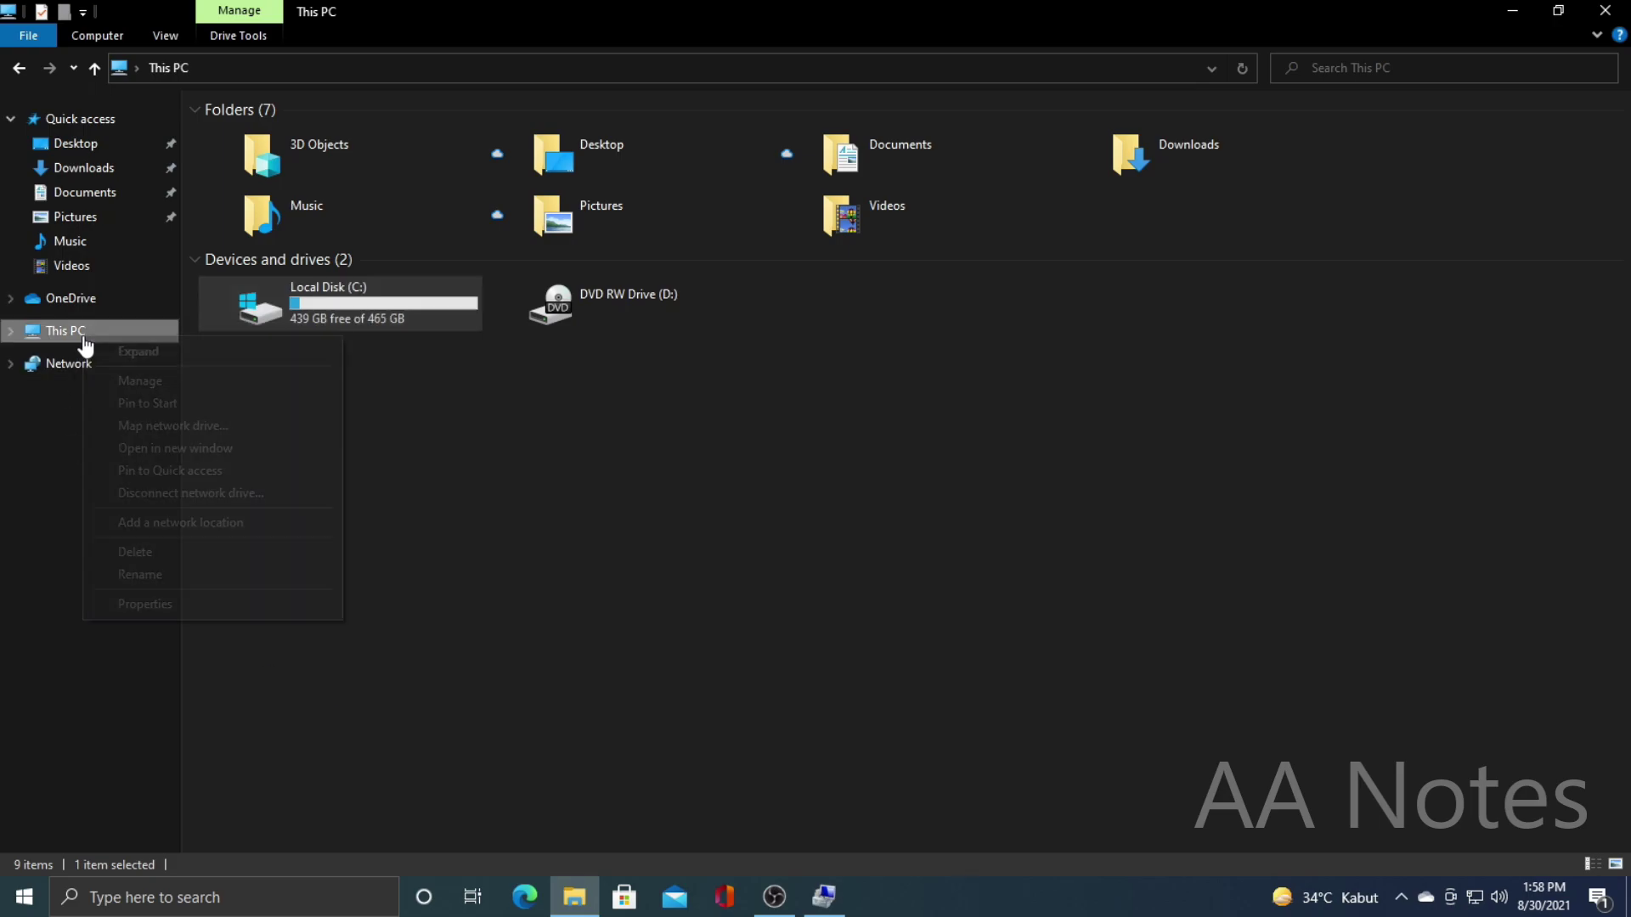
click(824, 897)
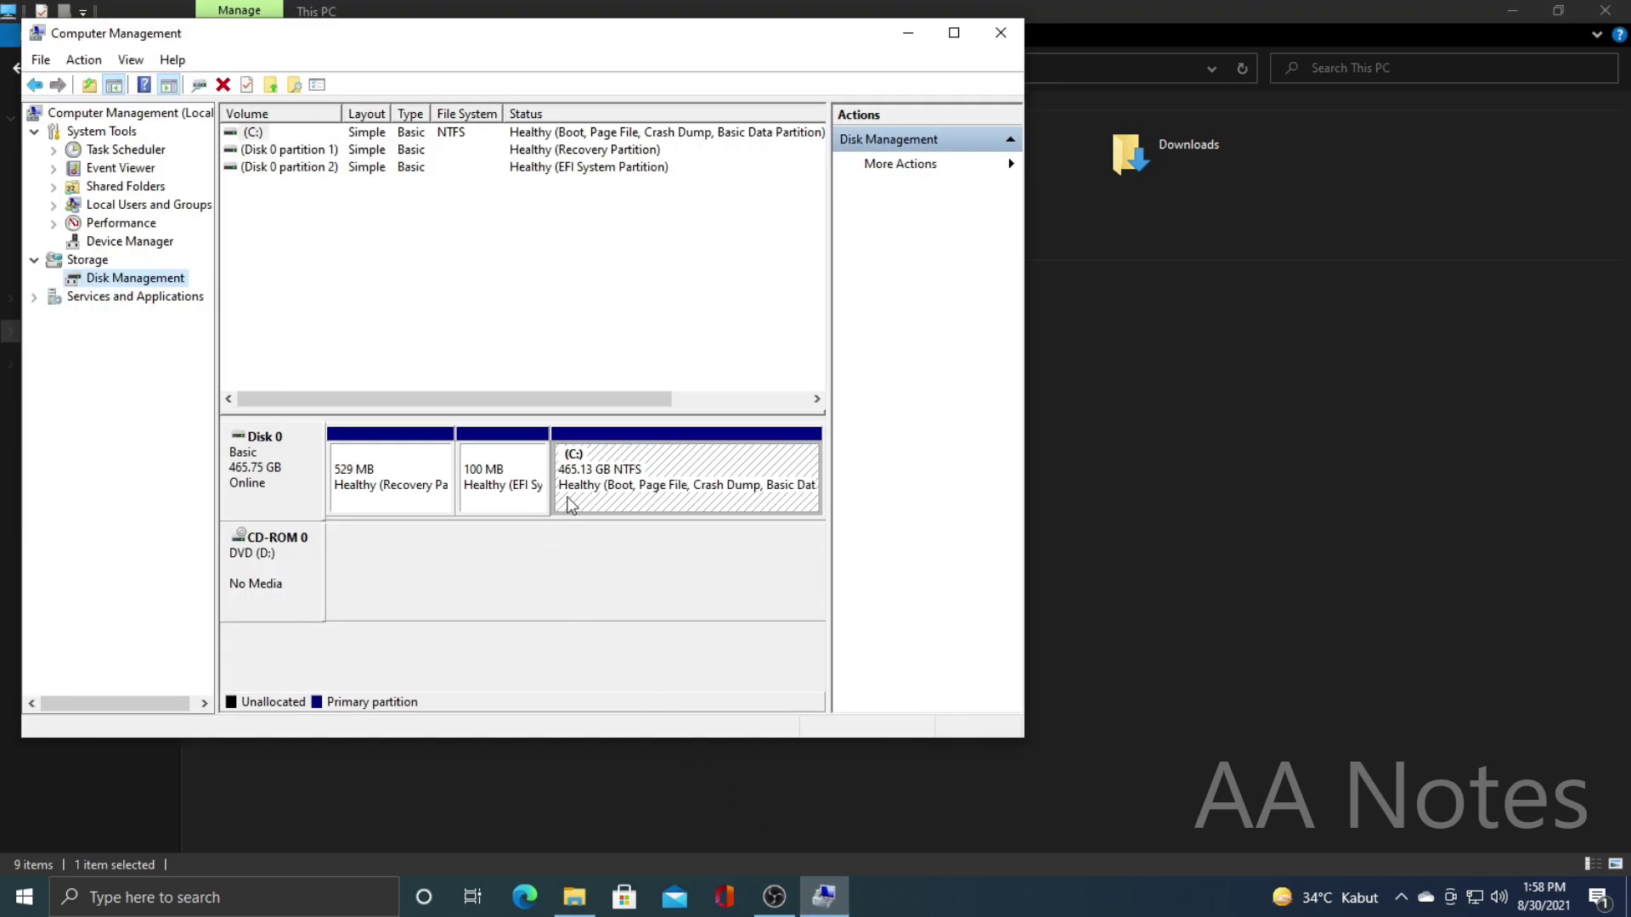
right_click(683, 489)
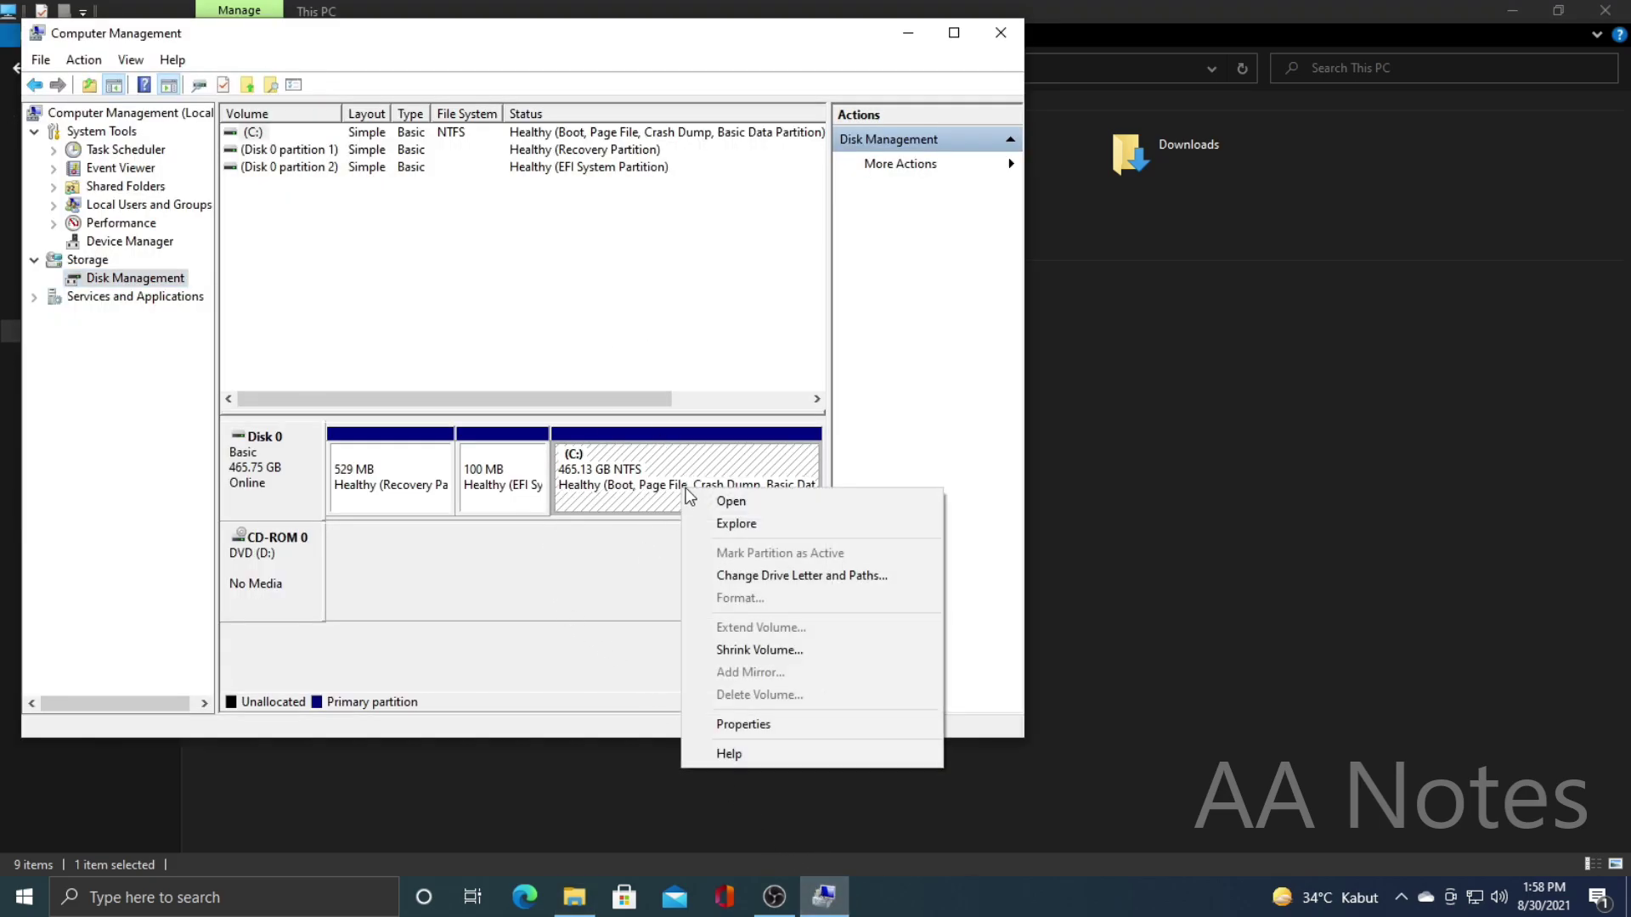
click(136, 393)
click(136, 391)
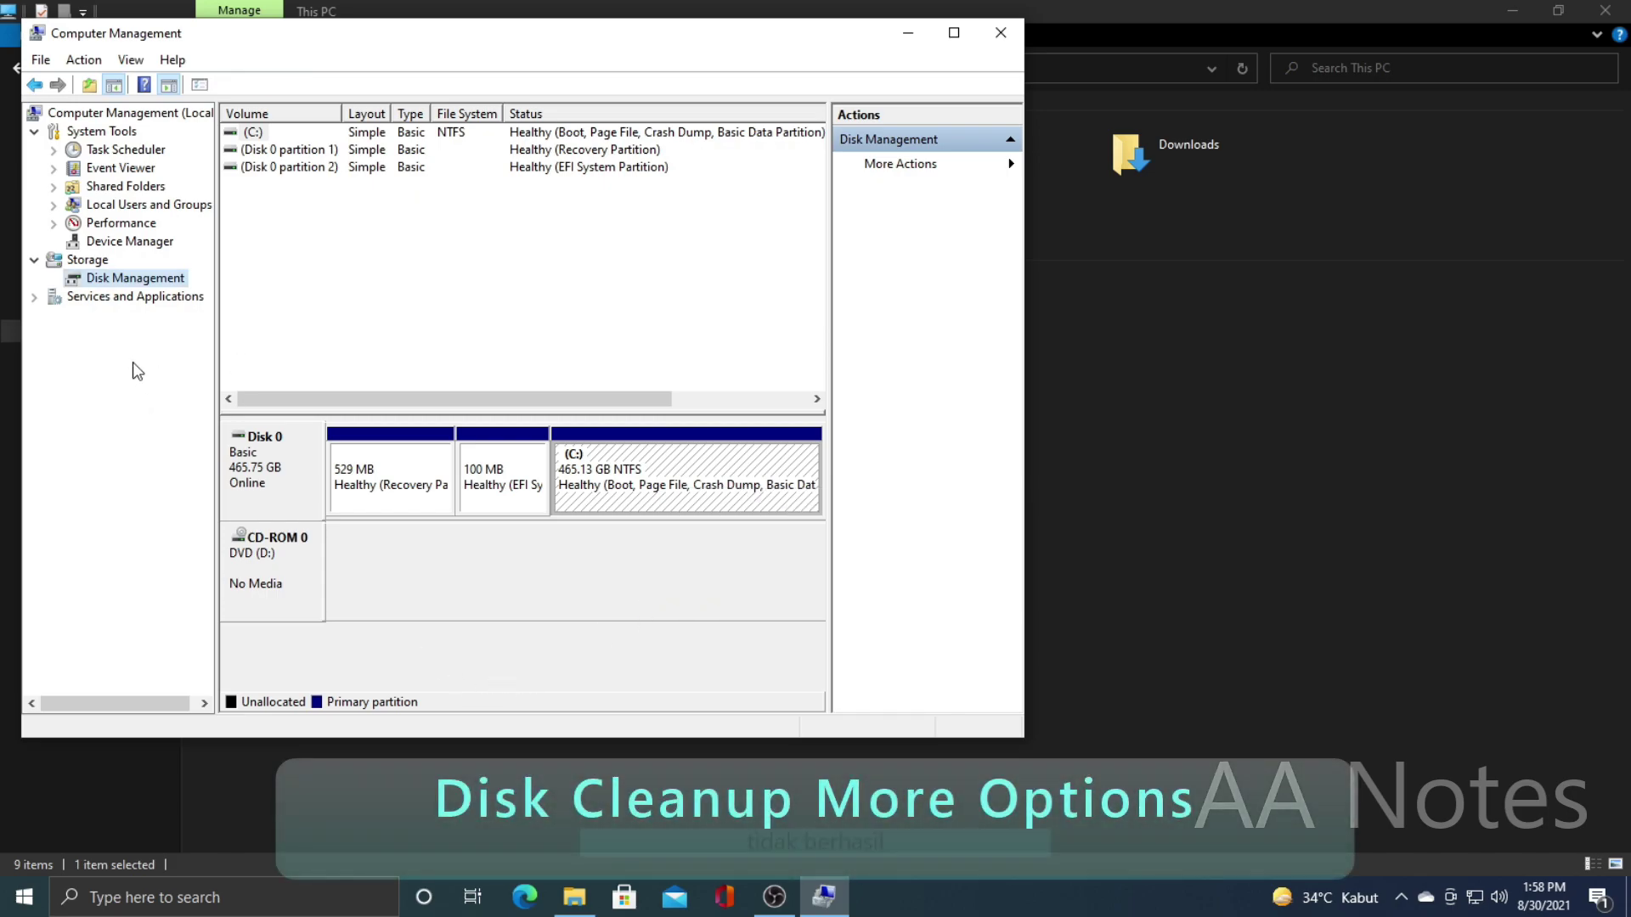
right_click(678, 482)
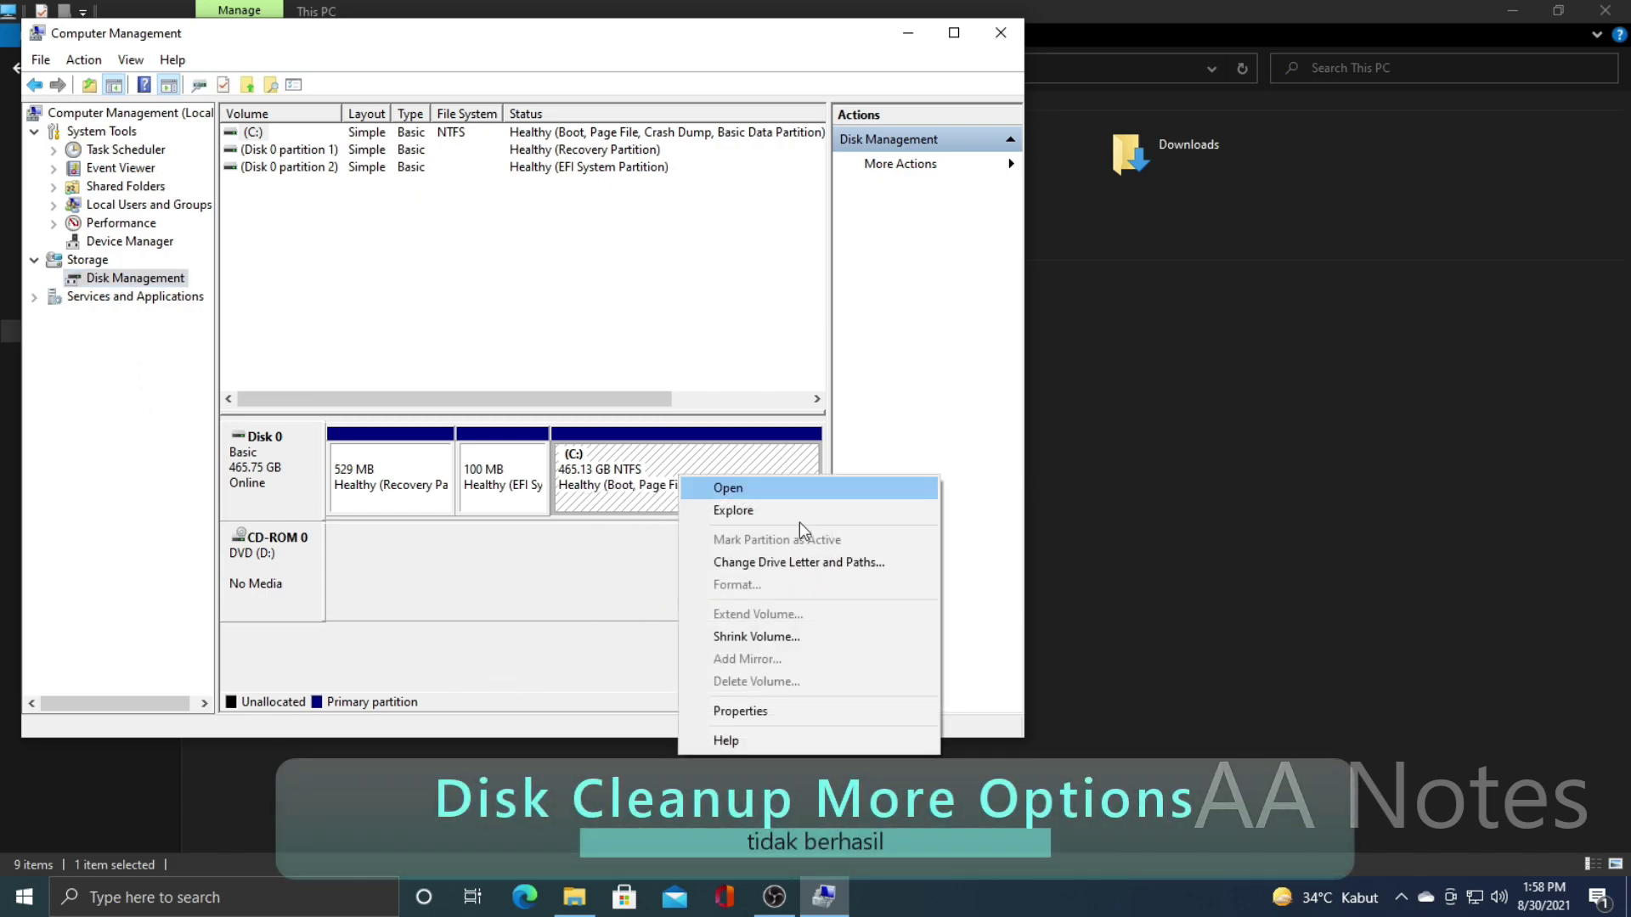
click(808, 633)
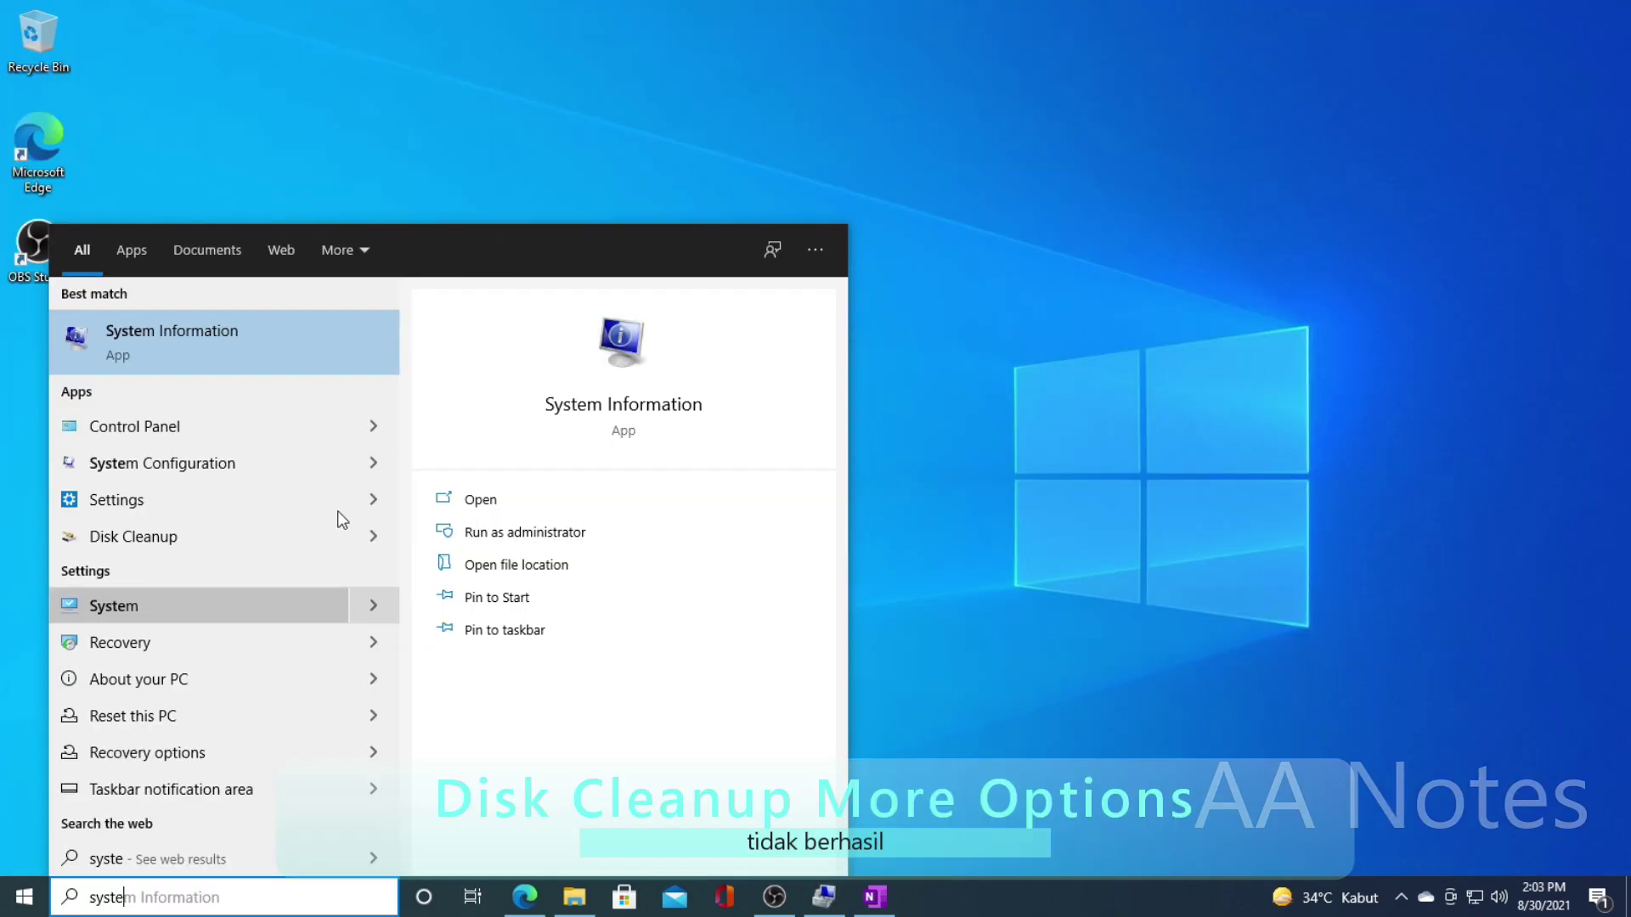
Step: Search Windows for "system res", open the restore point settings, and view the System Restore wizard before cancelling it
text(m res)
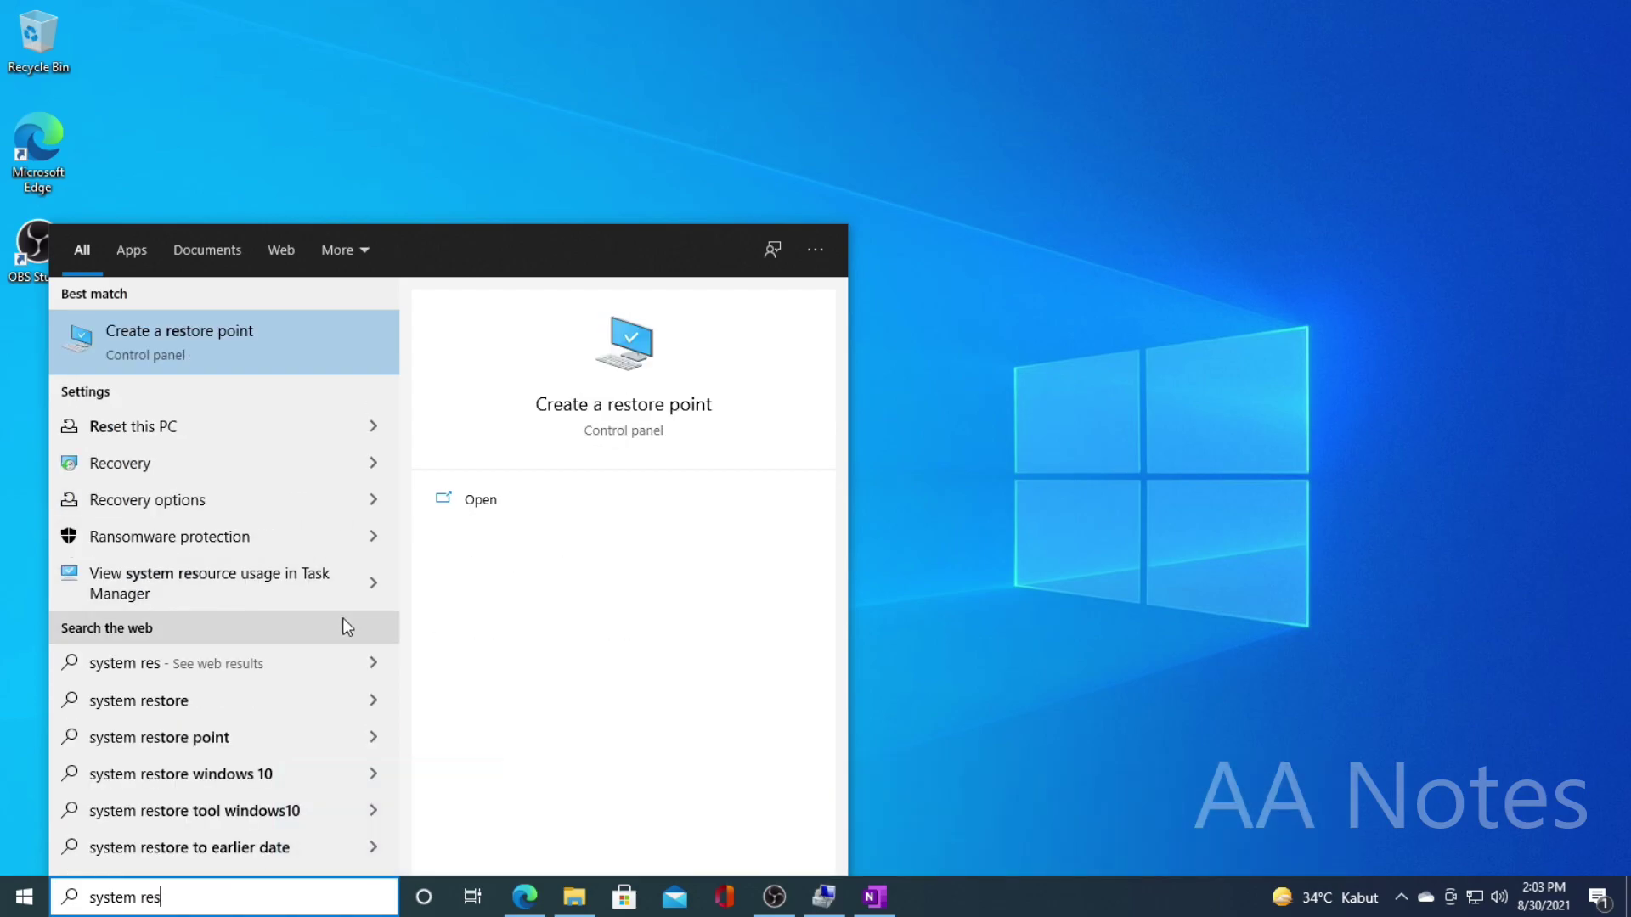
click(212, 340)
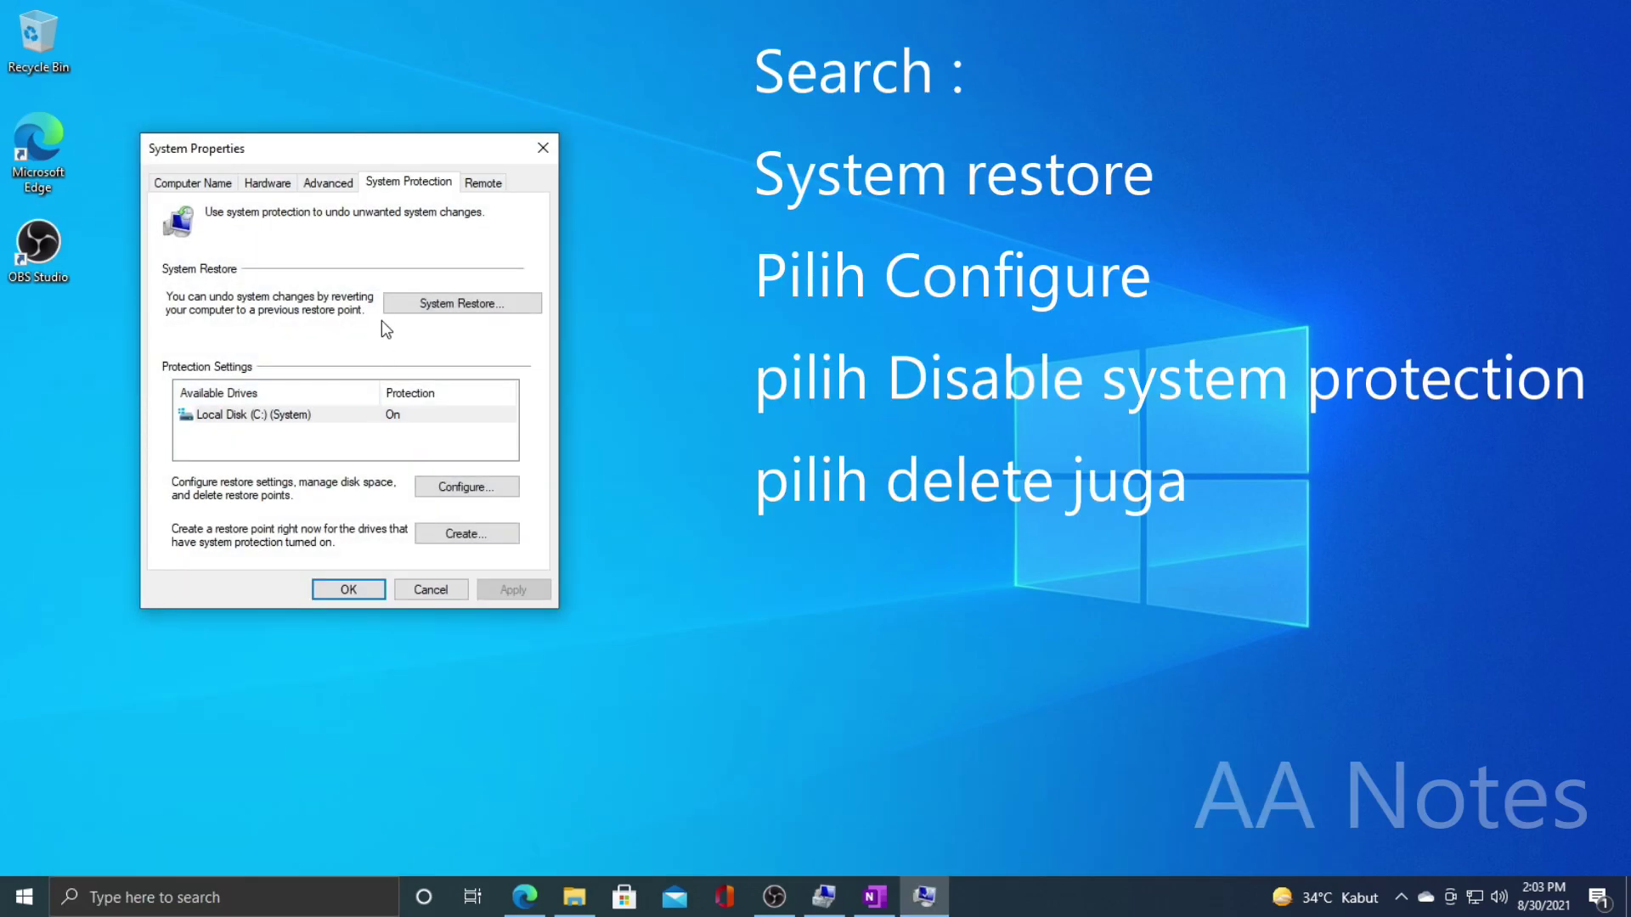
click(489, 308)
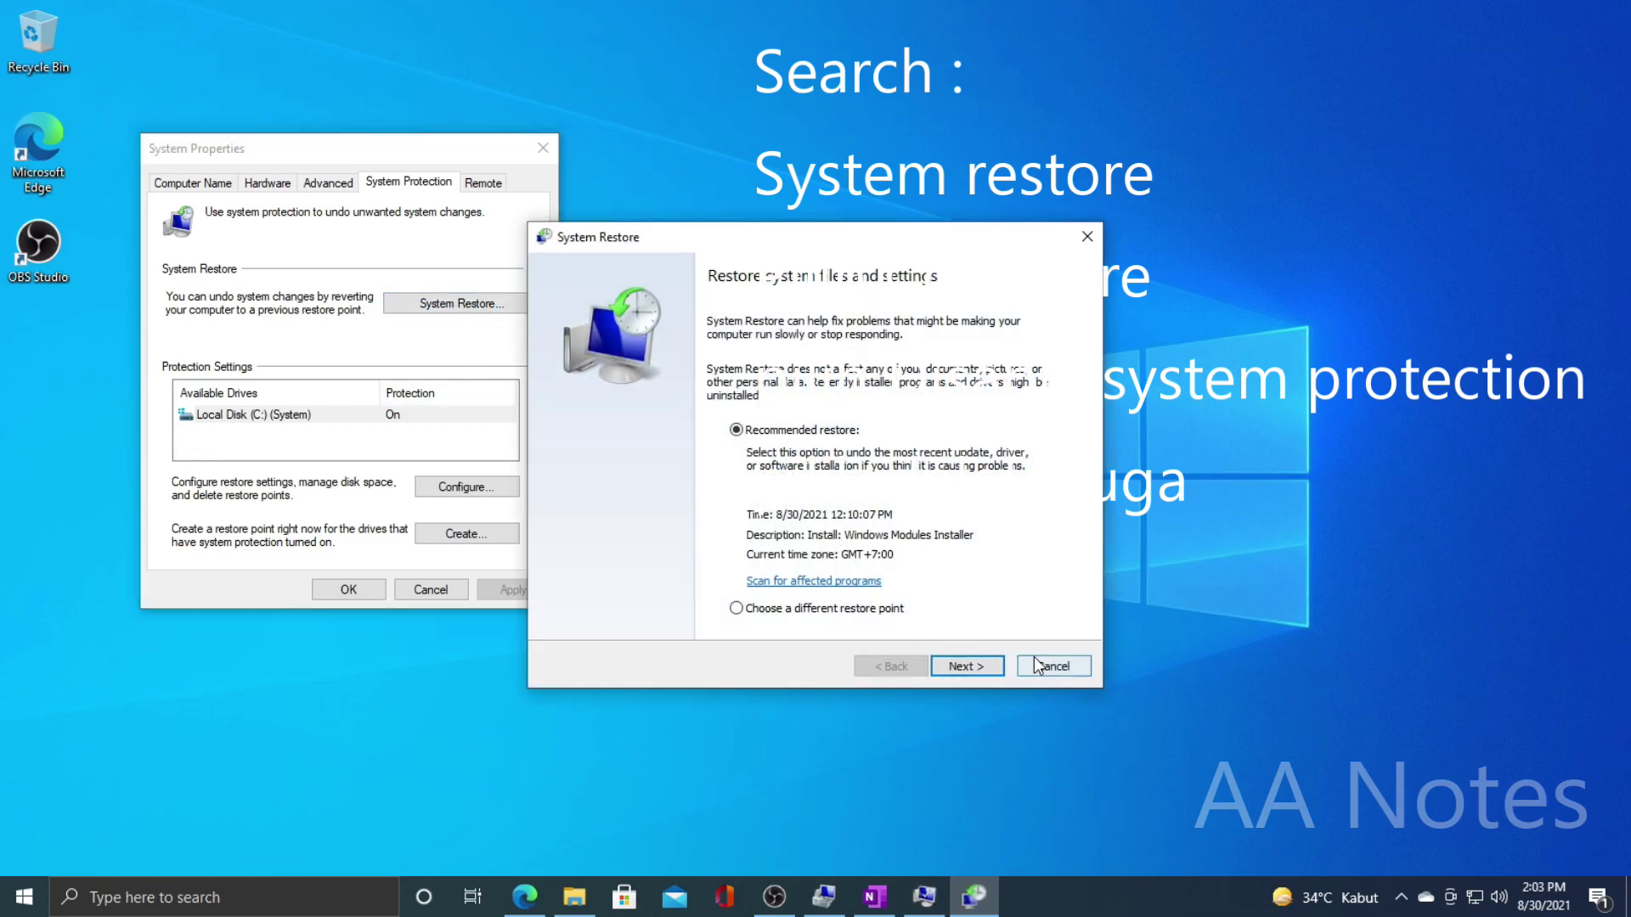
click(1035, 664)
Step: Disable system protection for Local Disk (C:) and confirm turning it off
click(483, 486)
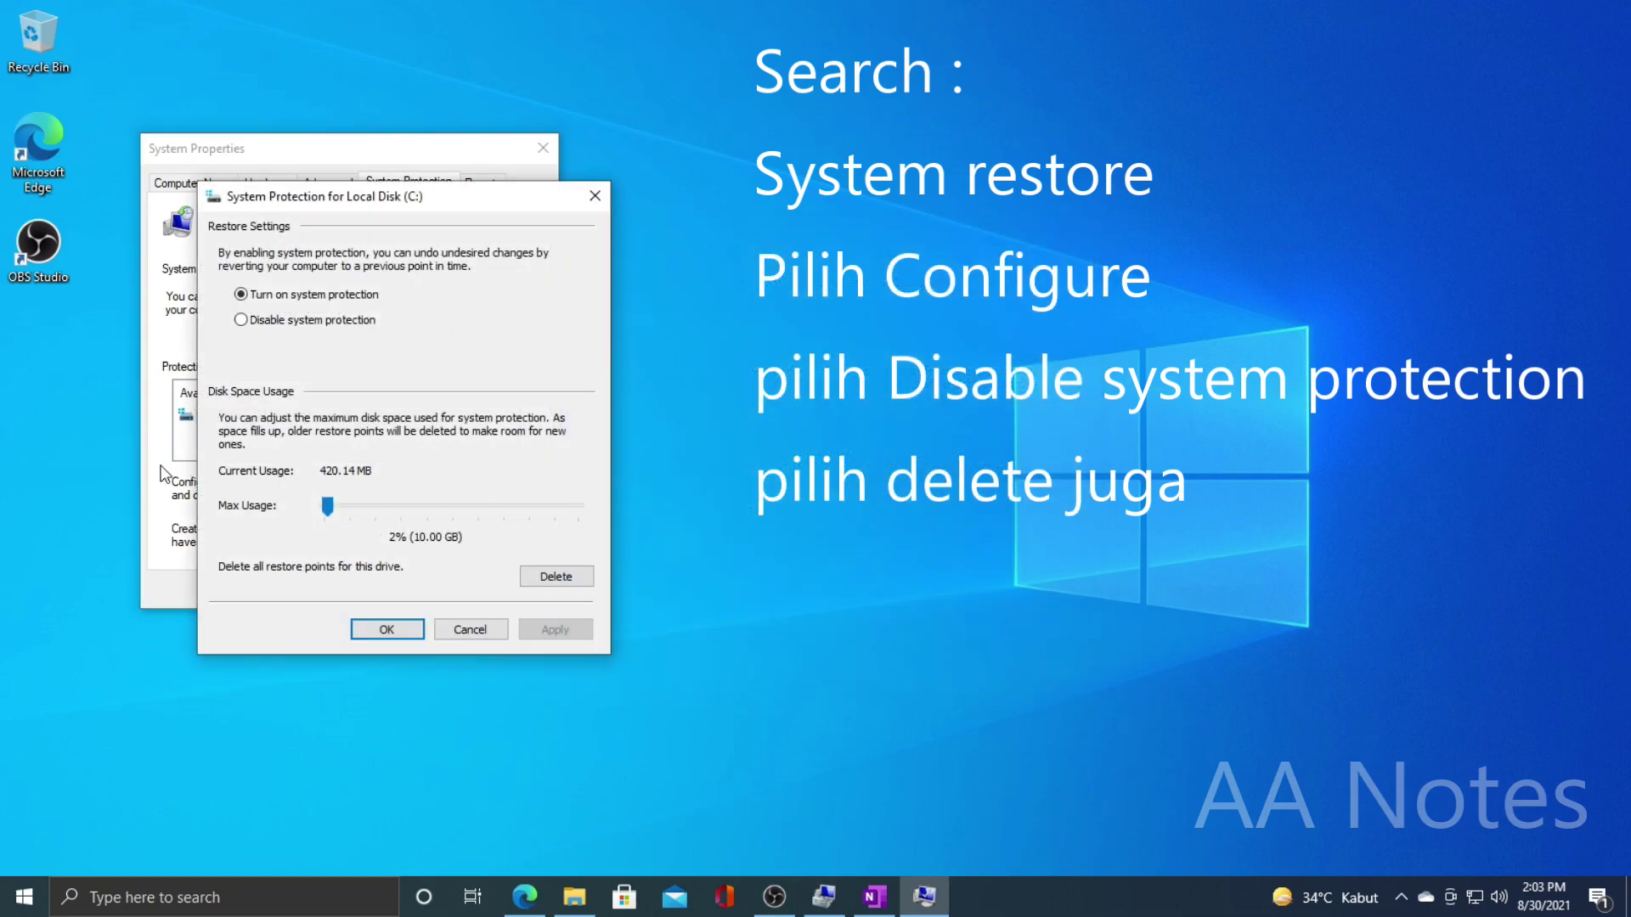
click(280, 322)
click(555, 630)
click(459, 474)
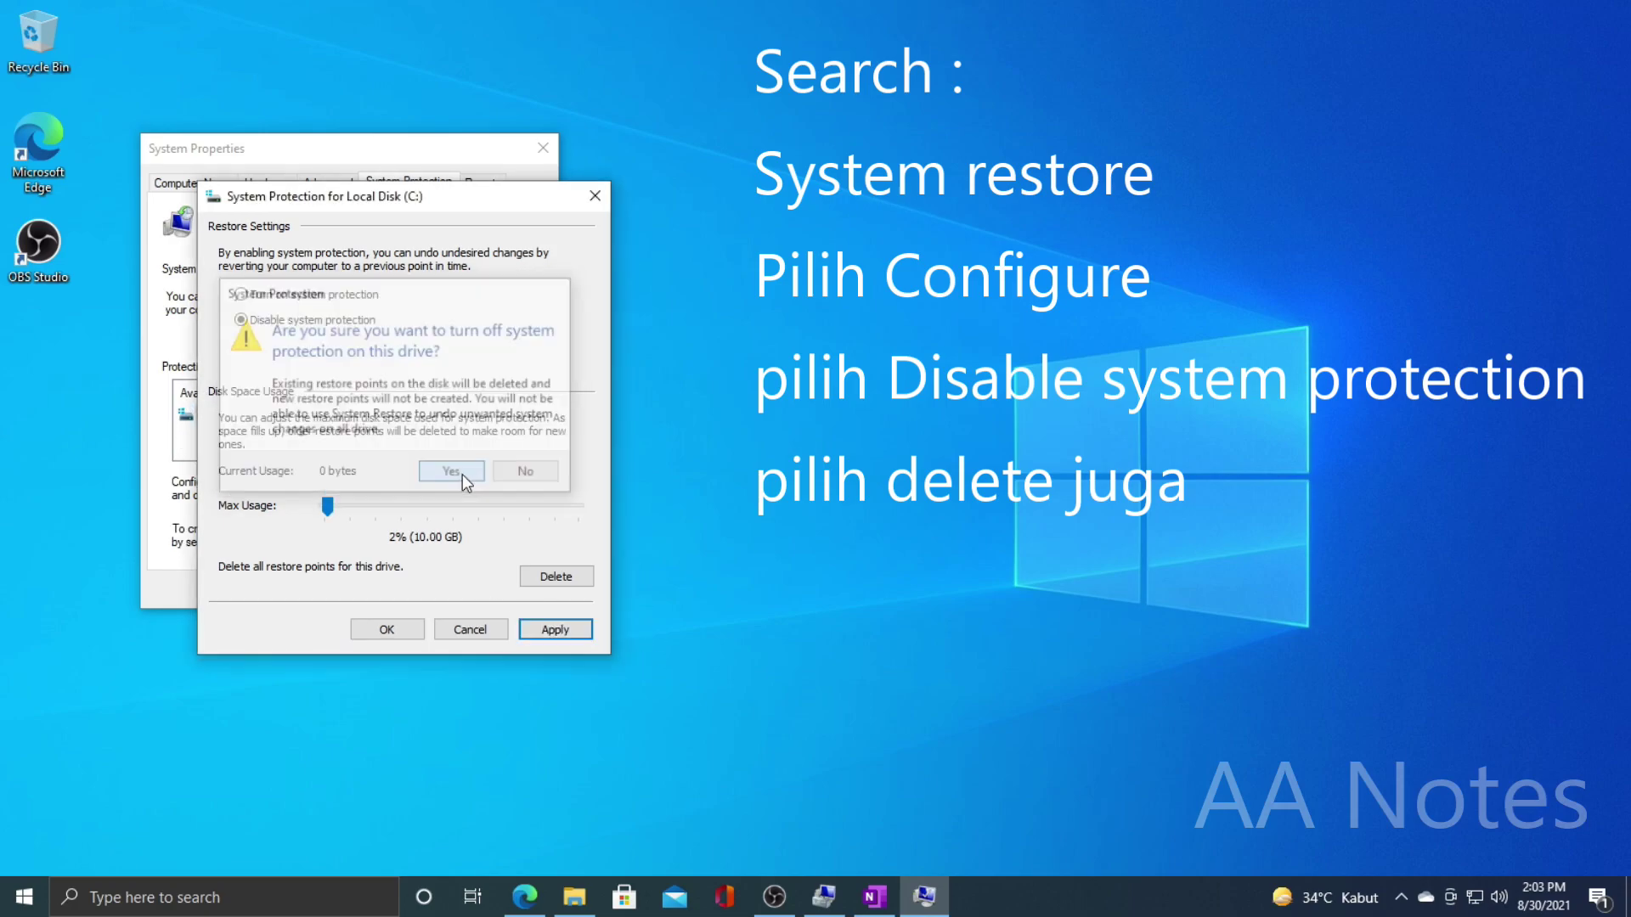
Step: Delete all restore points for Local Disk (C:) and close the System Protection and System Properties dialogs
click(552, 577)
click(528, 460)
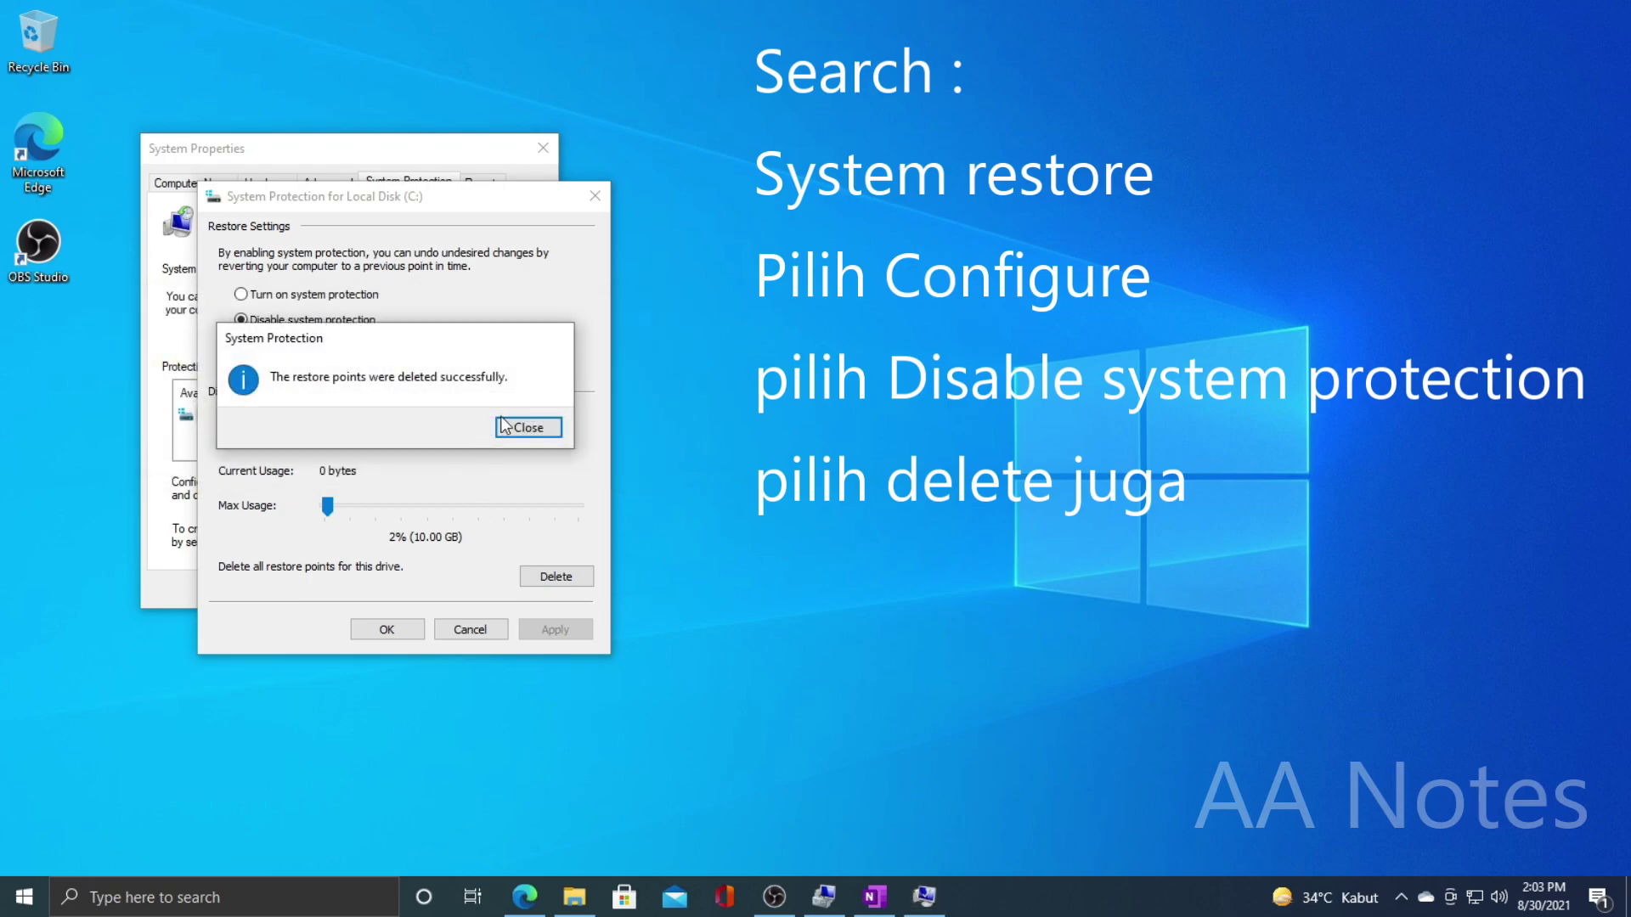
click(527, 425)
click(393, 628)
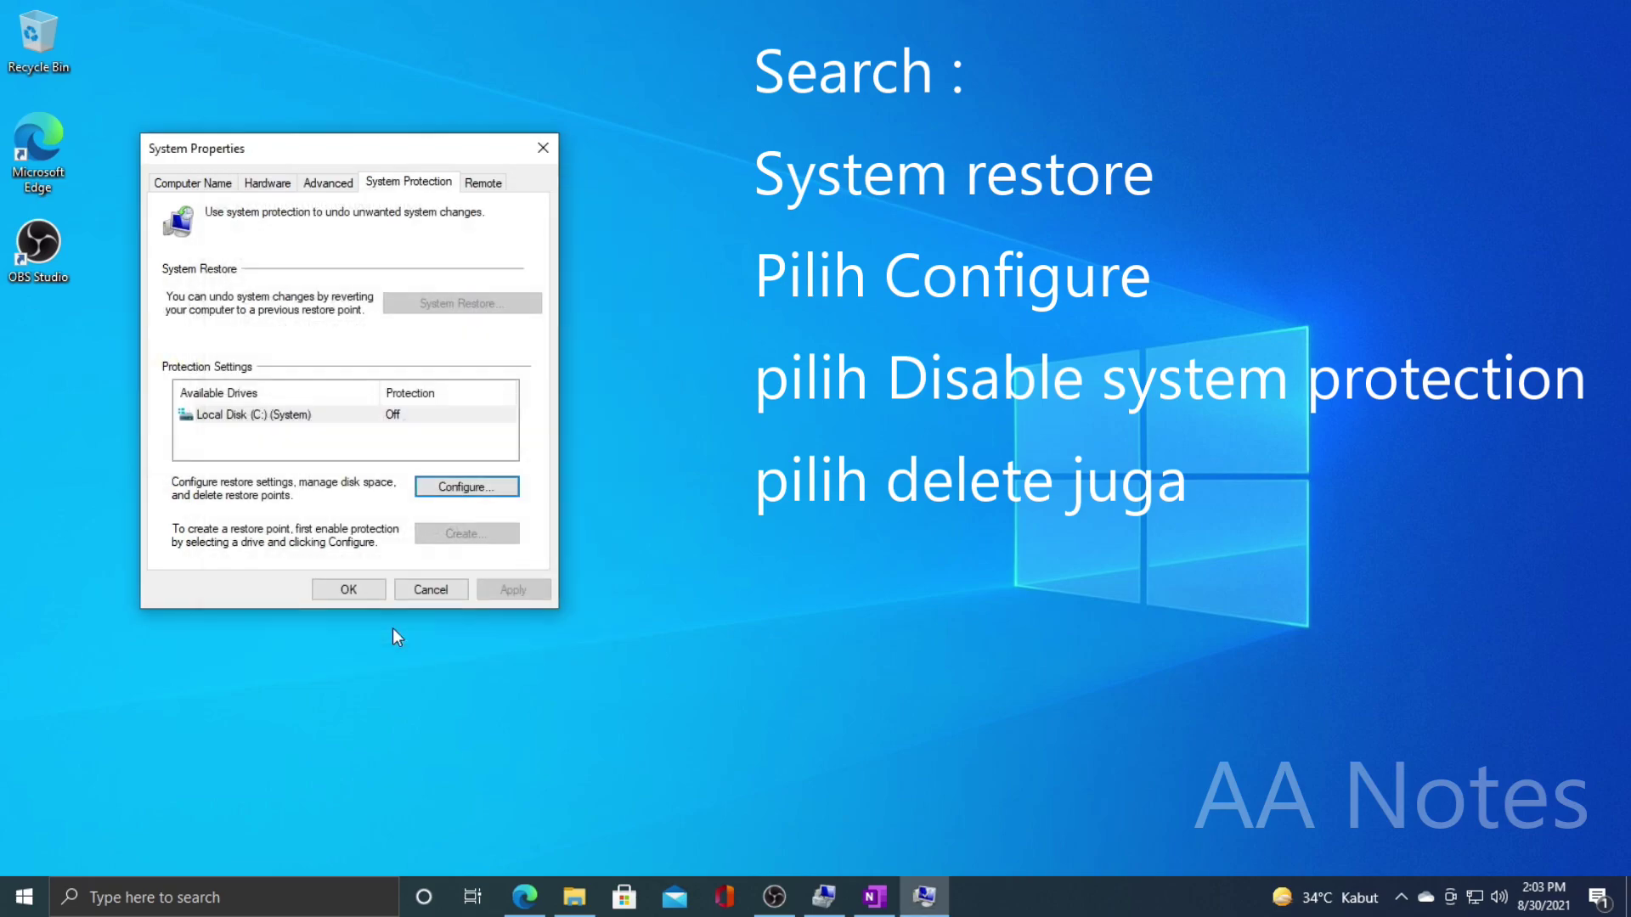
click(361, 587)
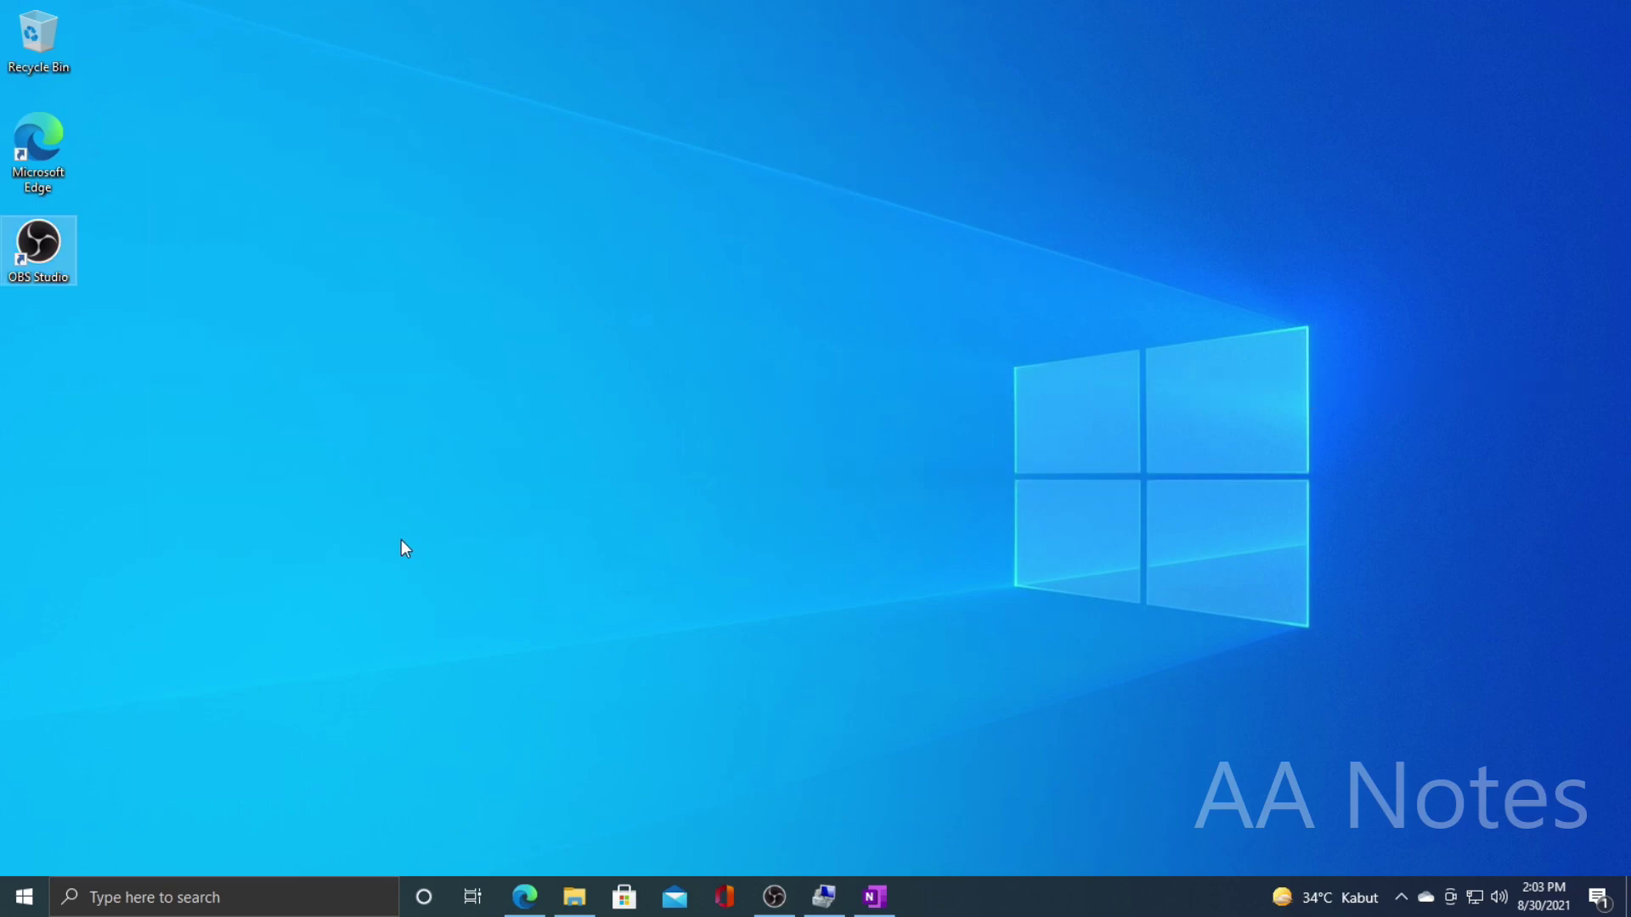
Step: Open Computer Management for This PC from File Explorer and query the shrink space of volume C: in Disk Management
click(574, 897)
right_click(37, 336)
click(95, 377)
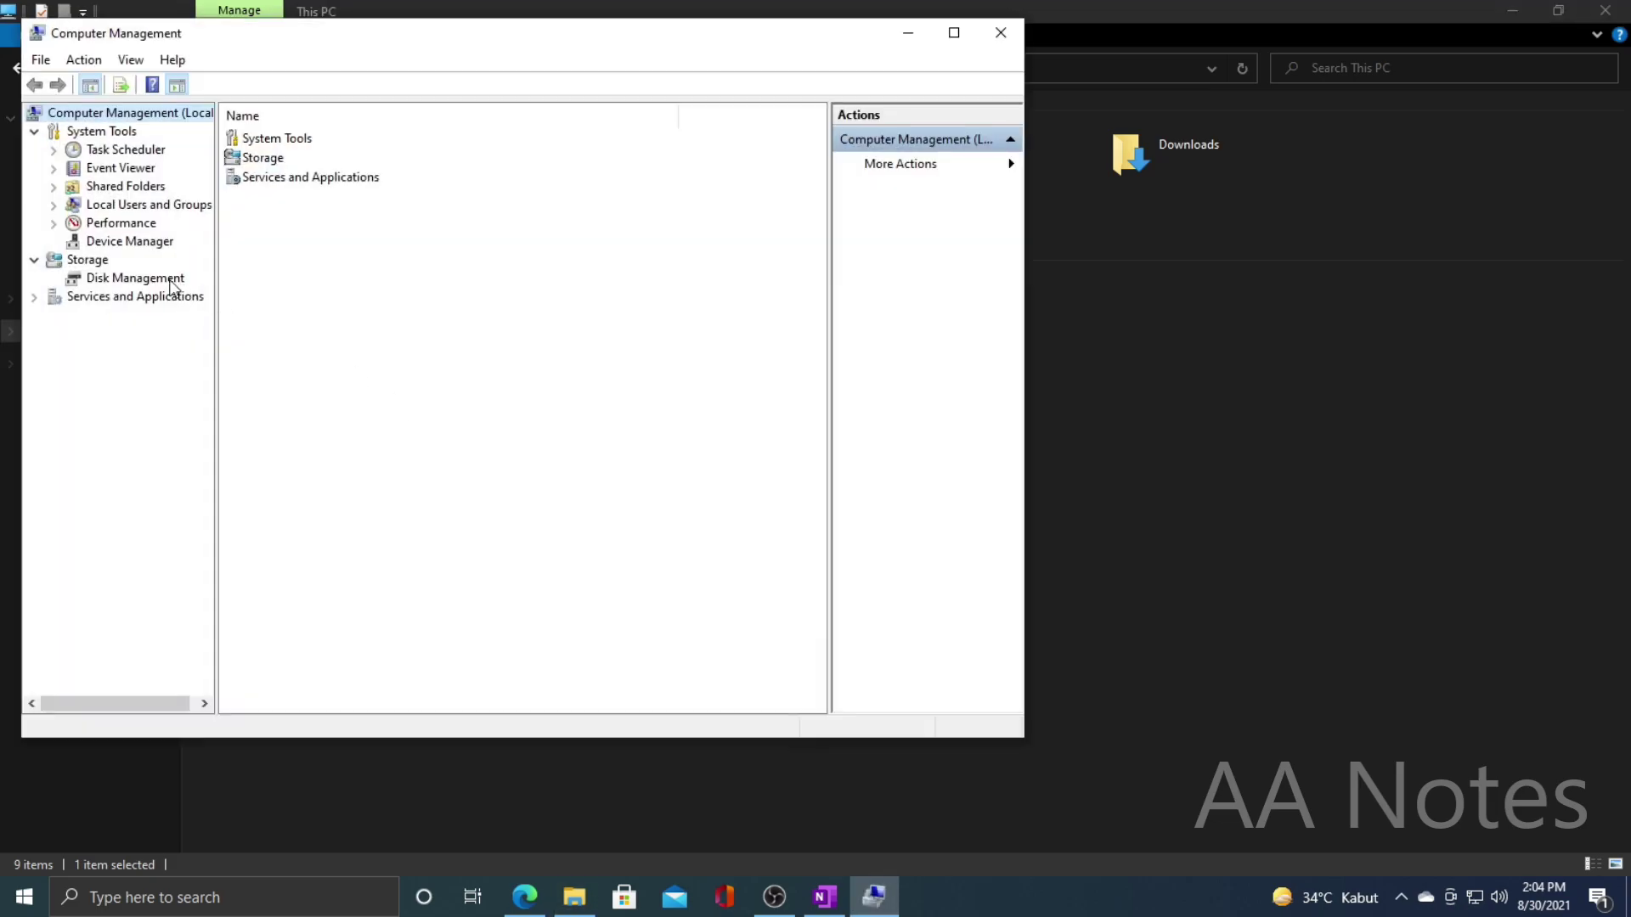
click(123, 278)
right_click(701, 503)
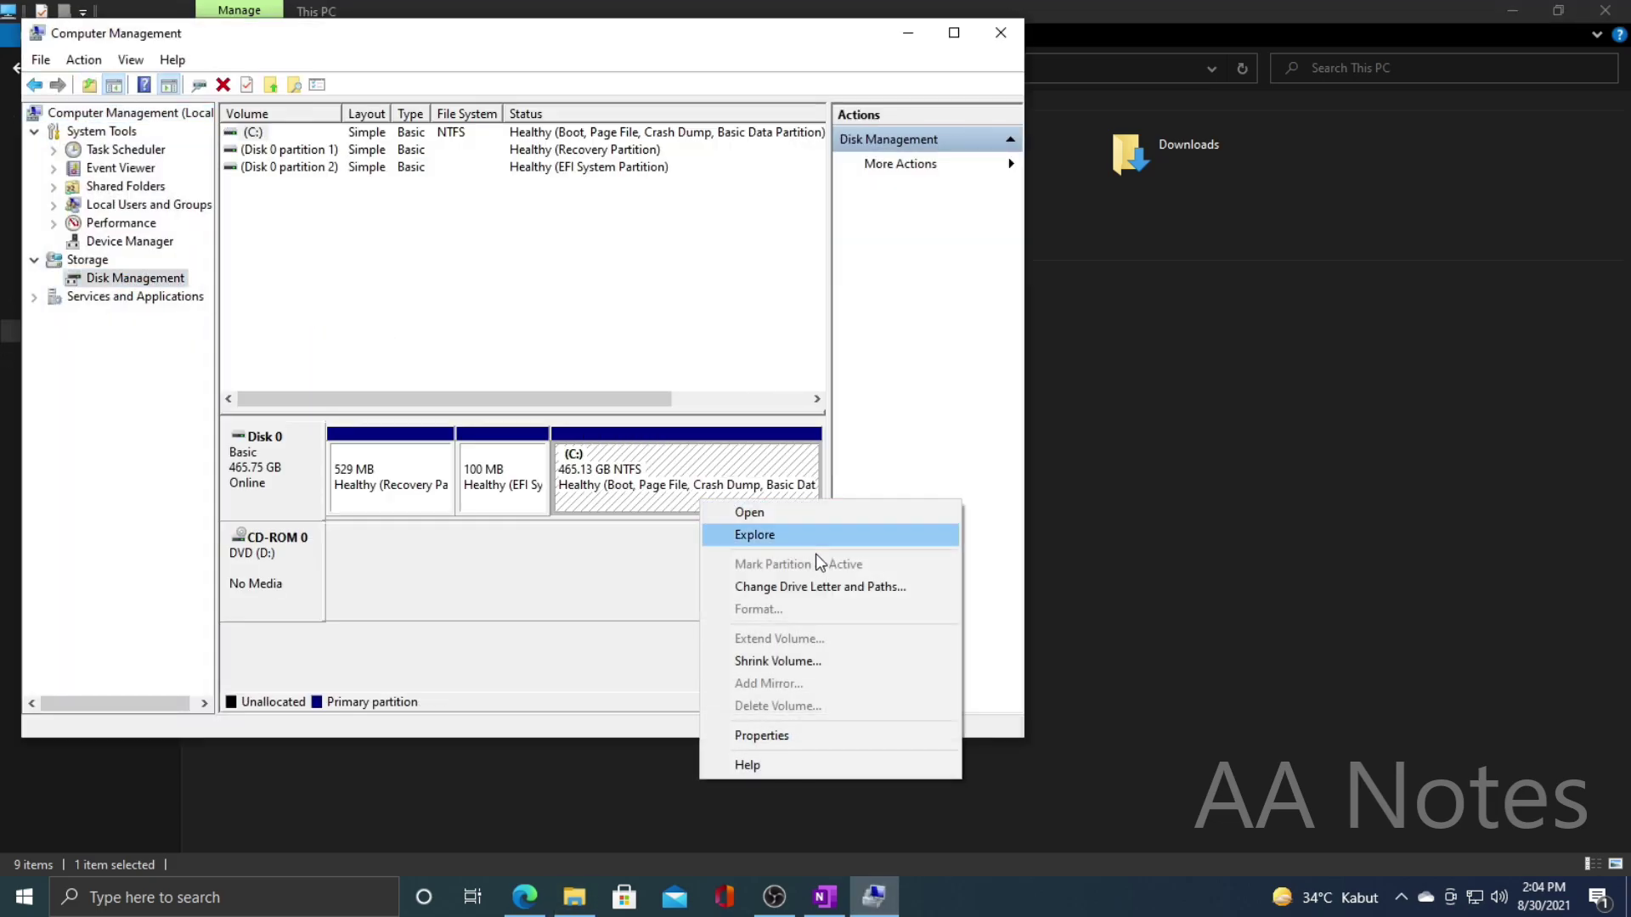
click(814, 660)
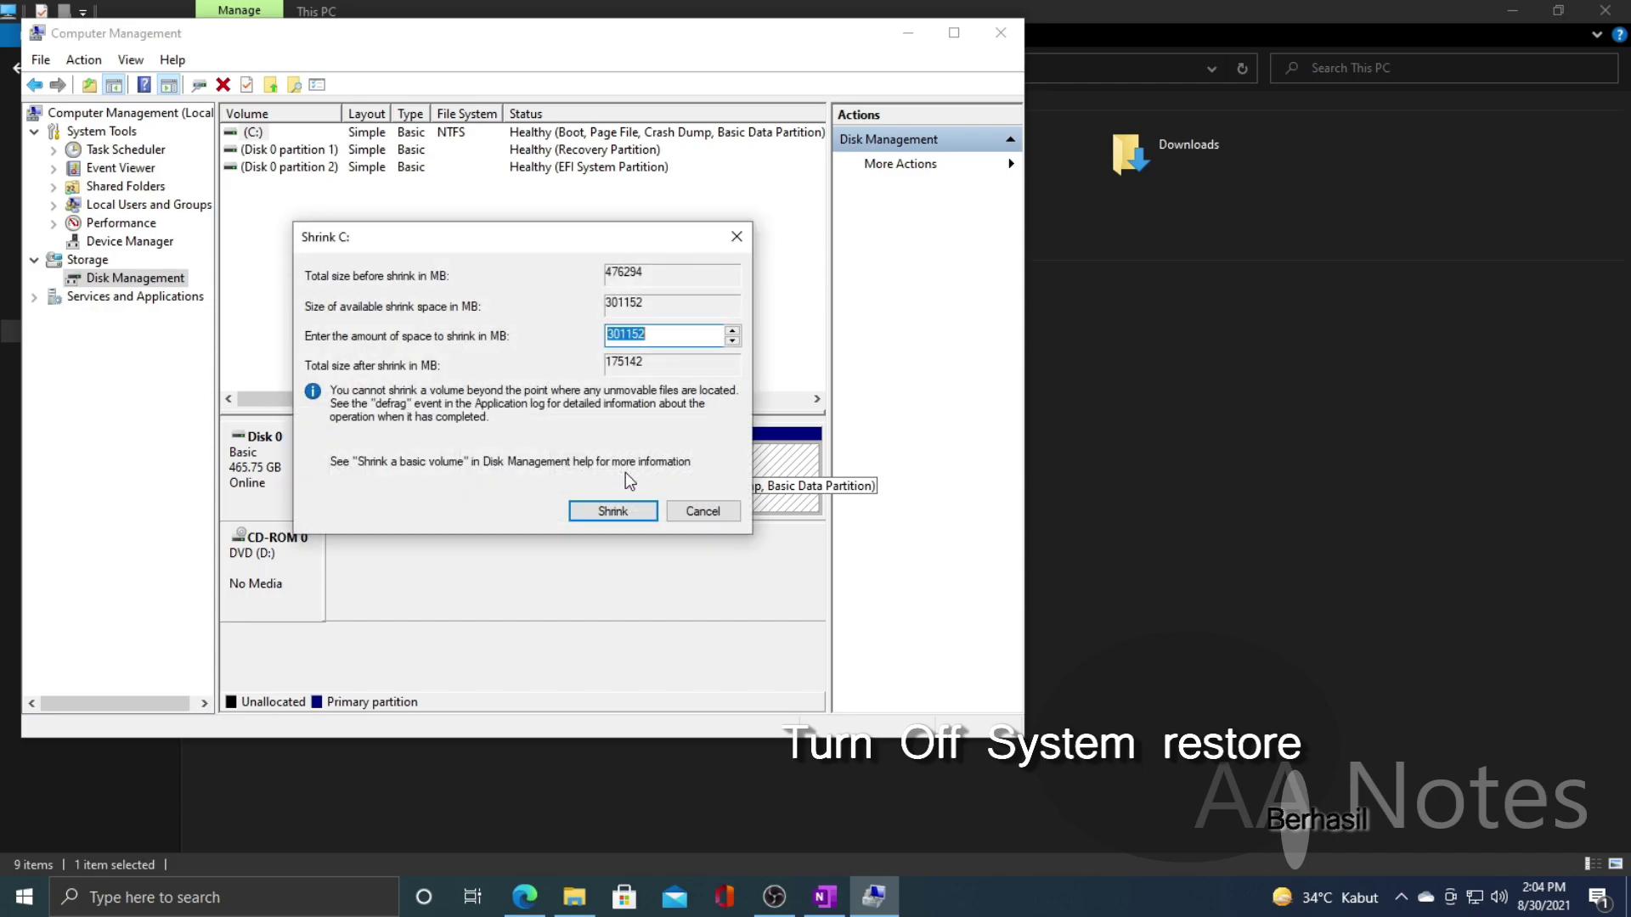
Step: Select the entire amount of space to shrink in the Shrink C: dialog
click(644, 335)
drag(666, 335, 599, 336)
click(650, 336)
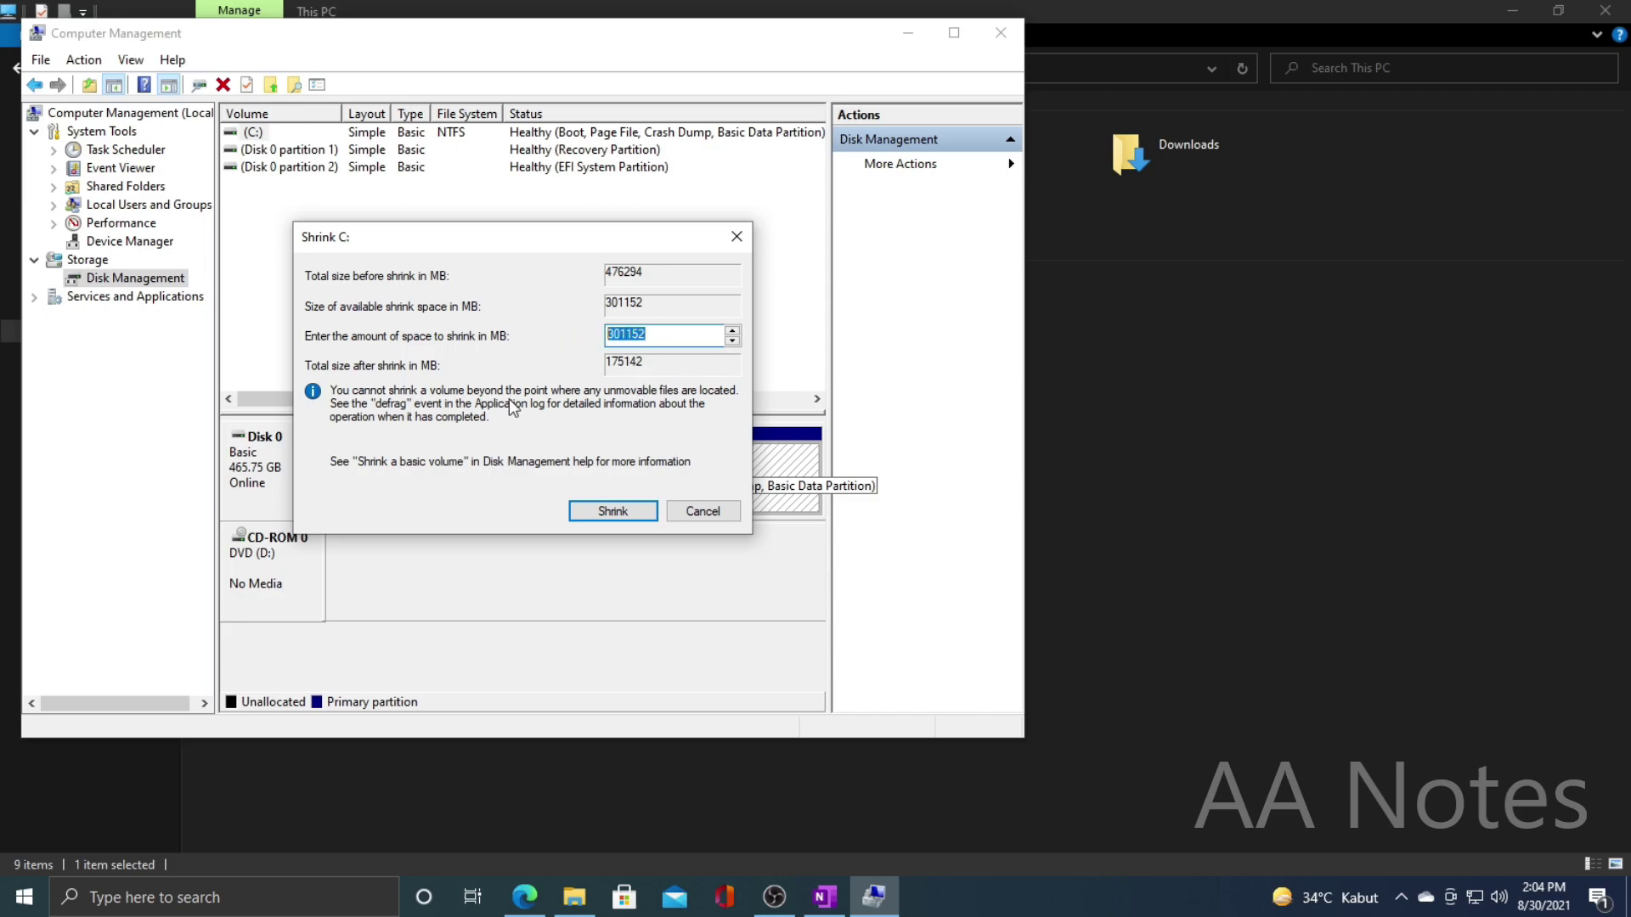